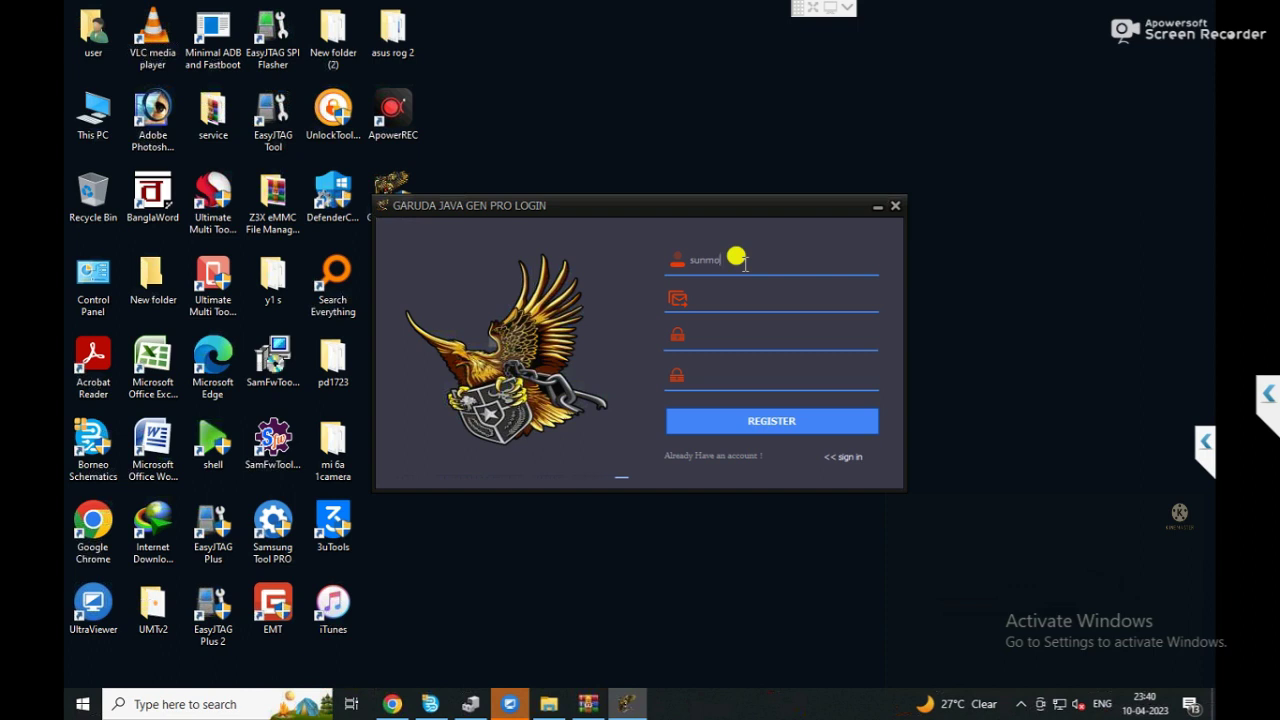
Finish the username and type the account e-mail address into the registration form.
type("bile")
left_click(750, 292)
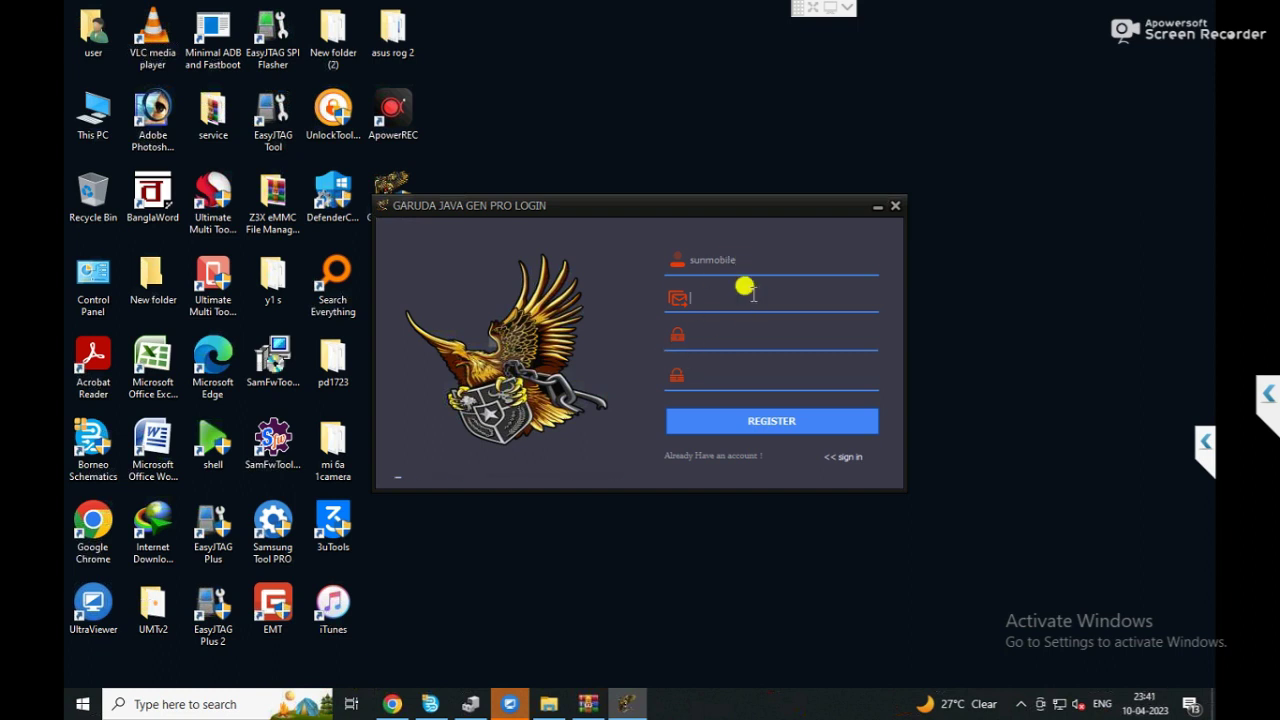
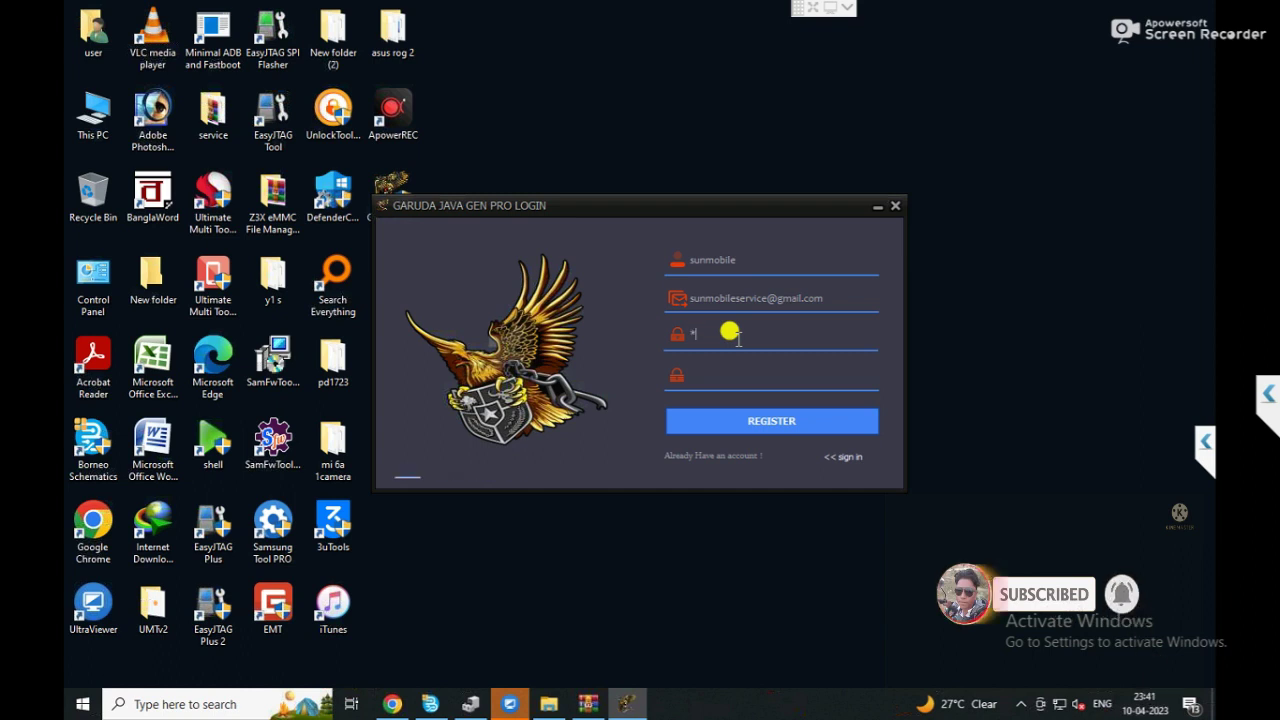
Enter the account password, correcting typos, and repeat it in the confirm-password field.
type("**")
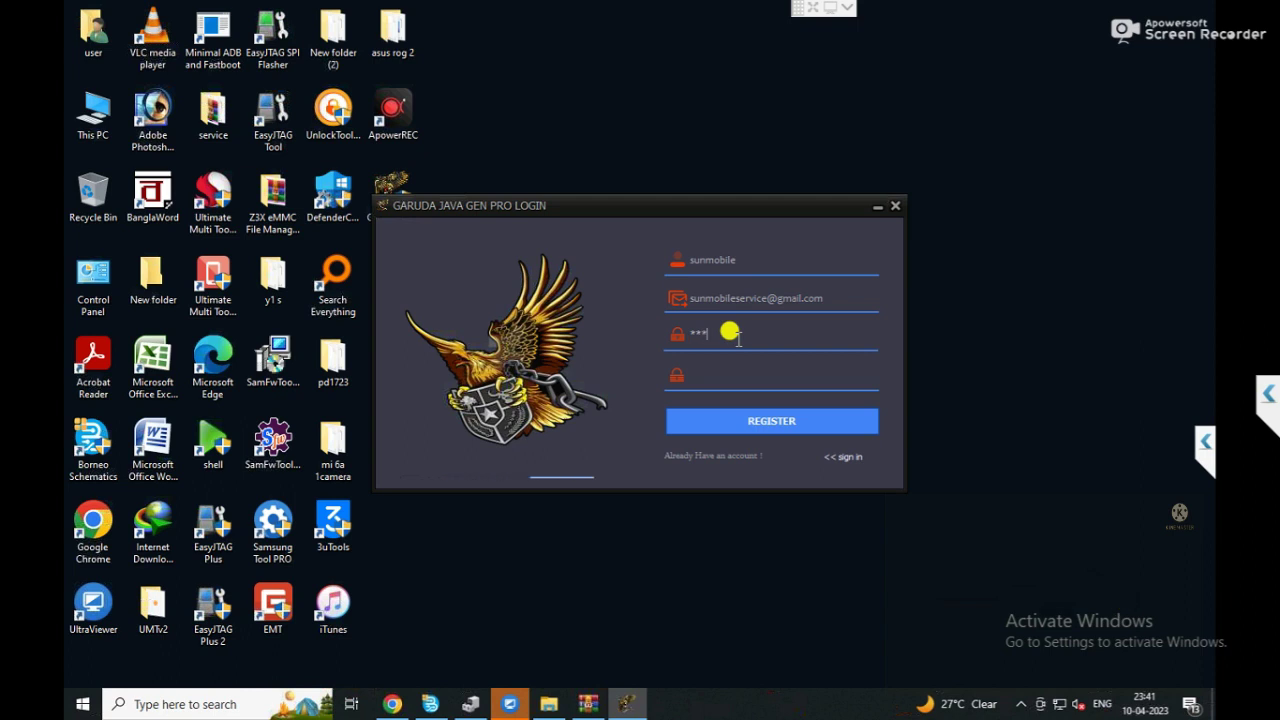
key("BackSpace")
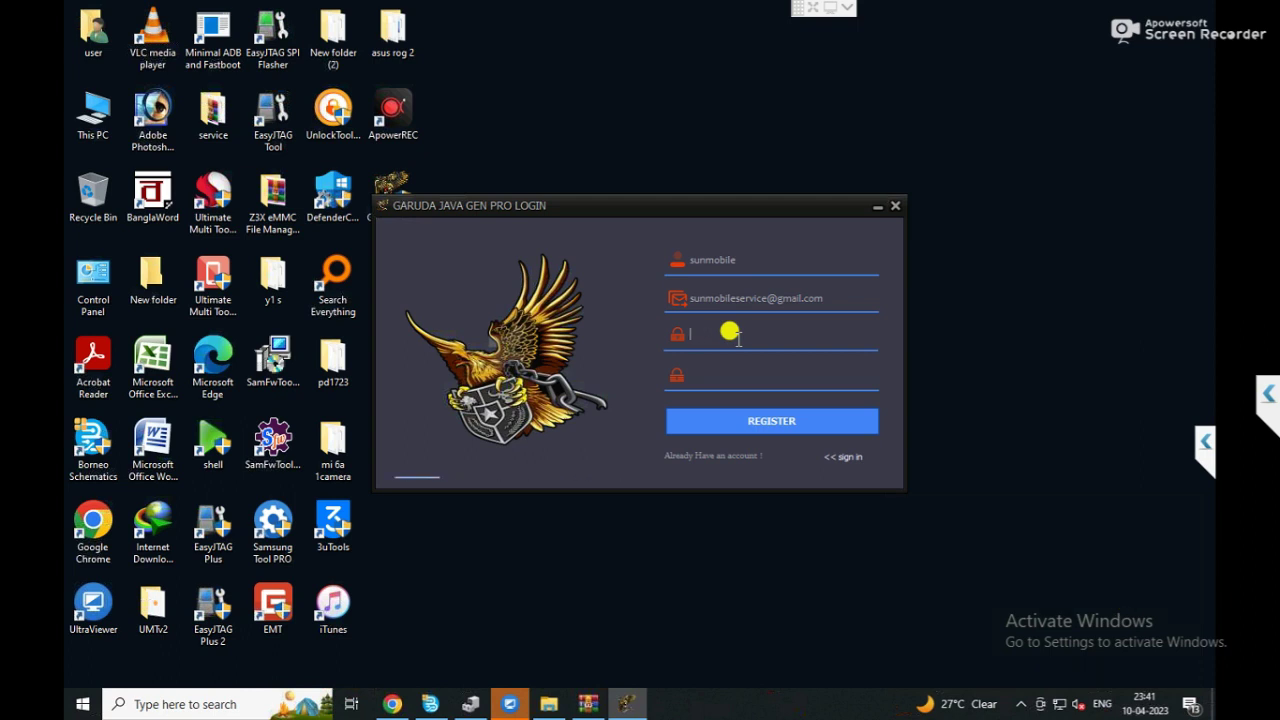
type("***")
key("BackSpace")
key("BackSpace")
key("BackSpace")
key("BackSpace")
key("BackSpace")
type("*****")
type("*****")
key("Tab")
type("*********")
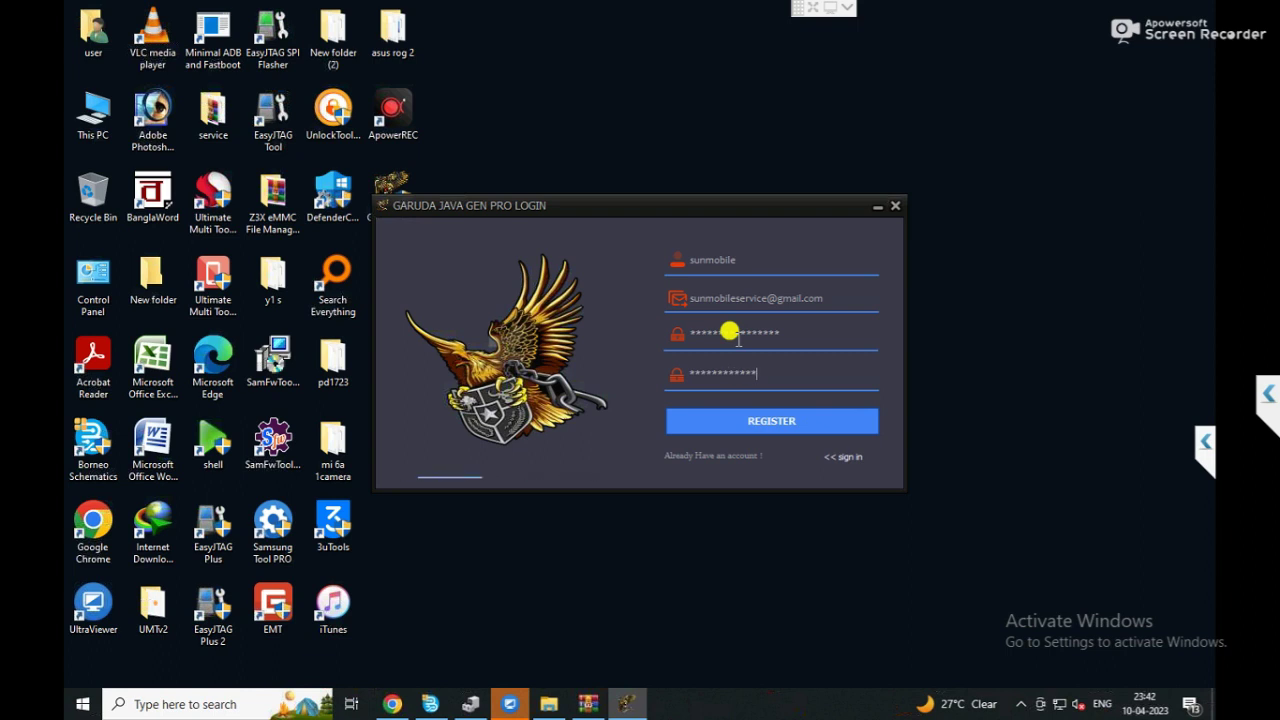
type("**")
Select the username and e-mail address text in the registration form.
left_click(757, 257)
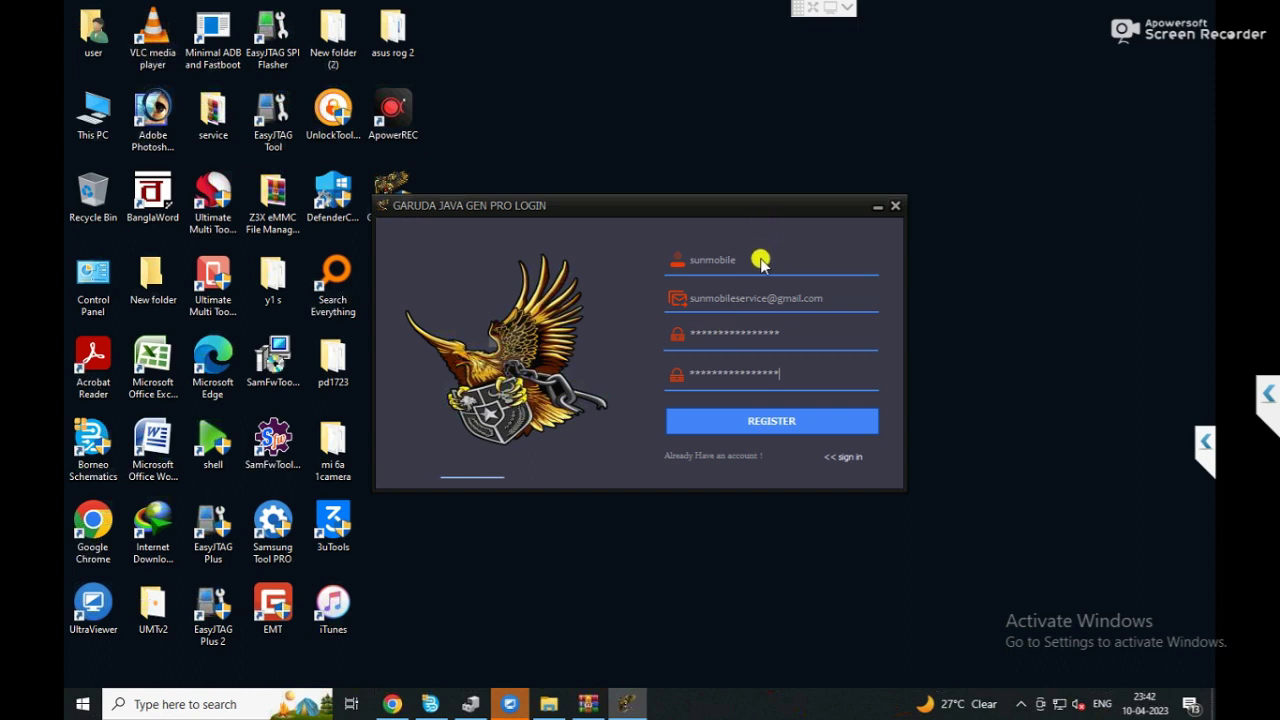
key("ctrl+a")
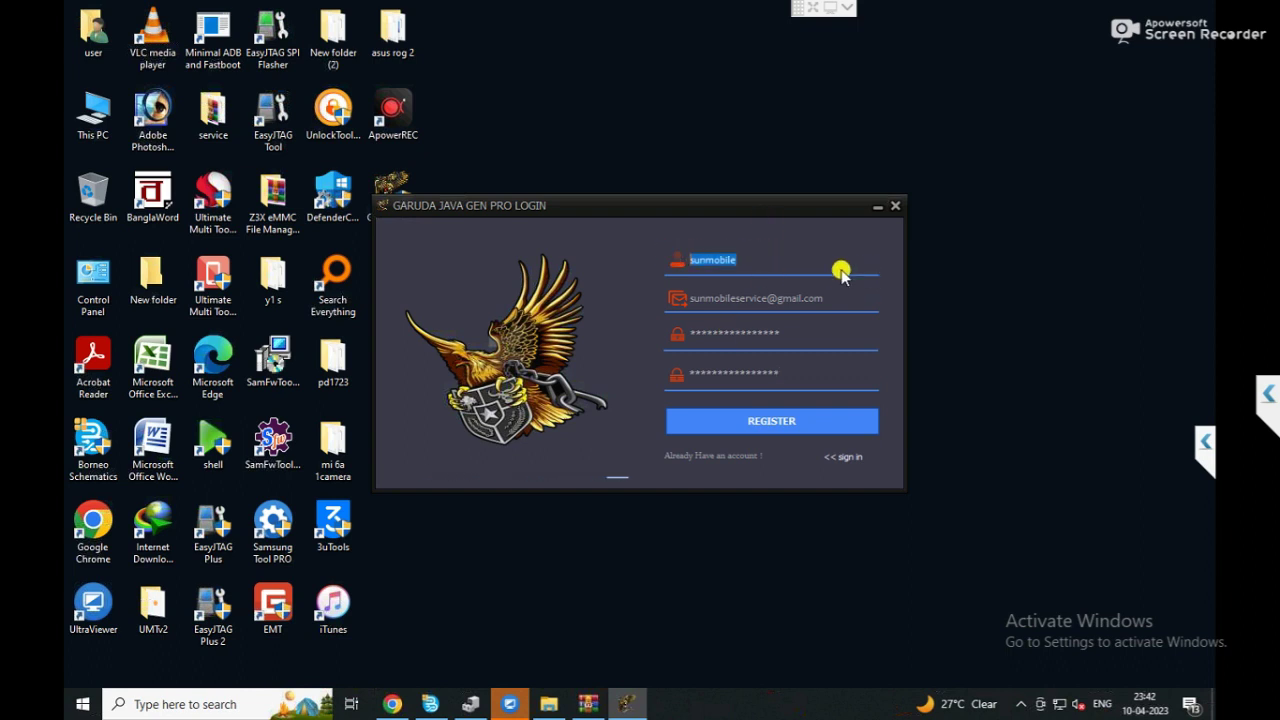
right_click(832, 296)
left_click_drag(824, 297, 642, 301)
right_click(786, 290)
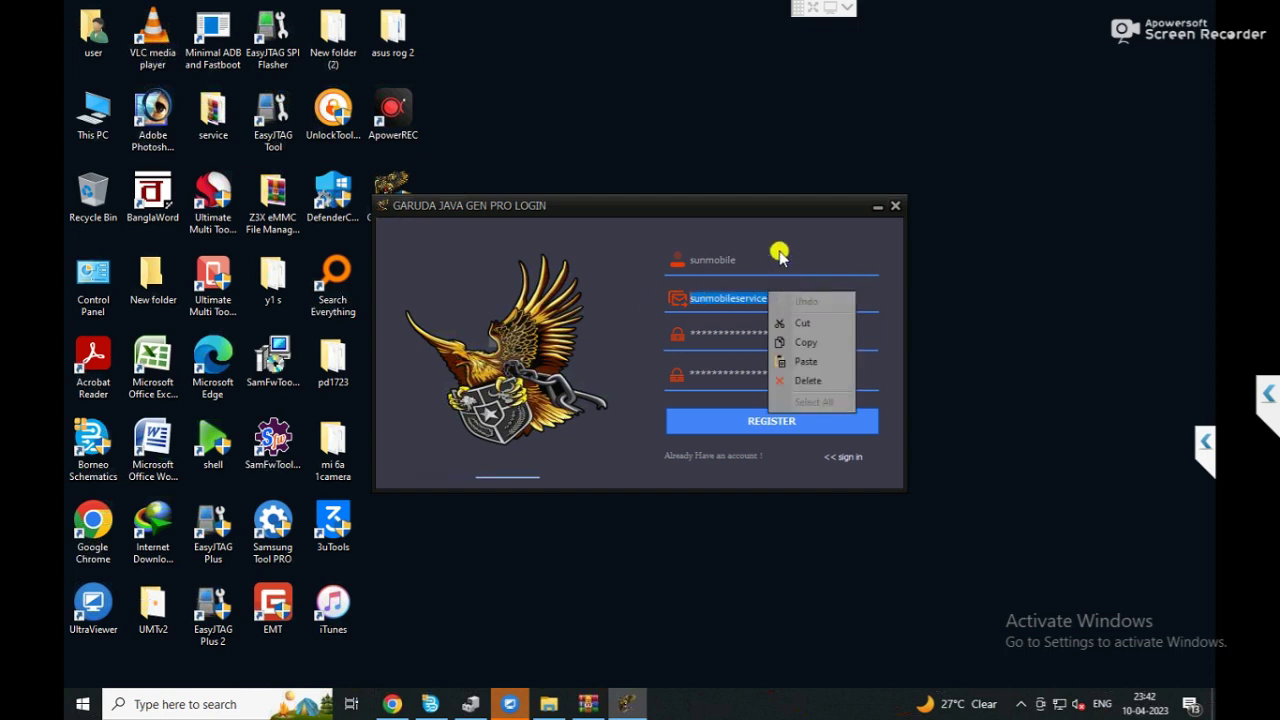
double_click(780, 257)
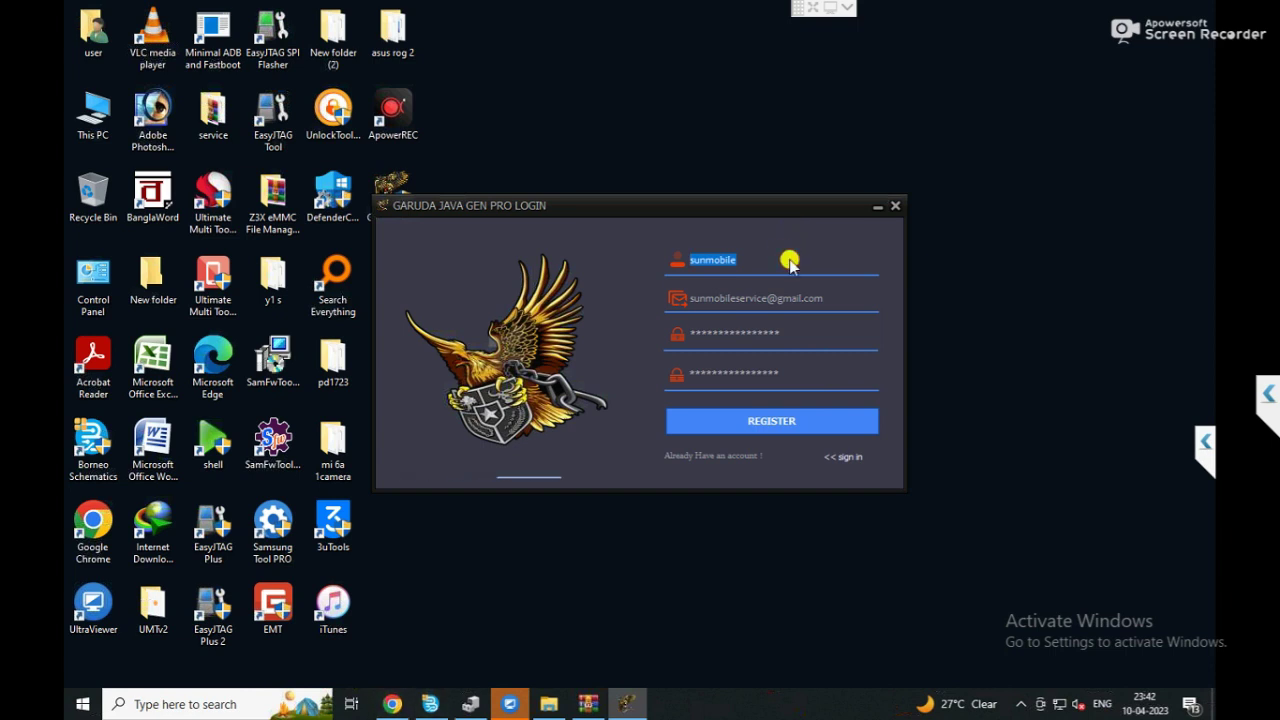
left_click(815, 298)
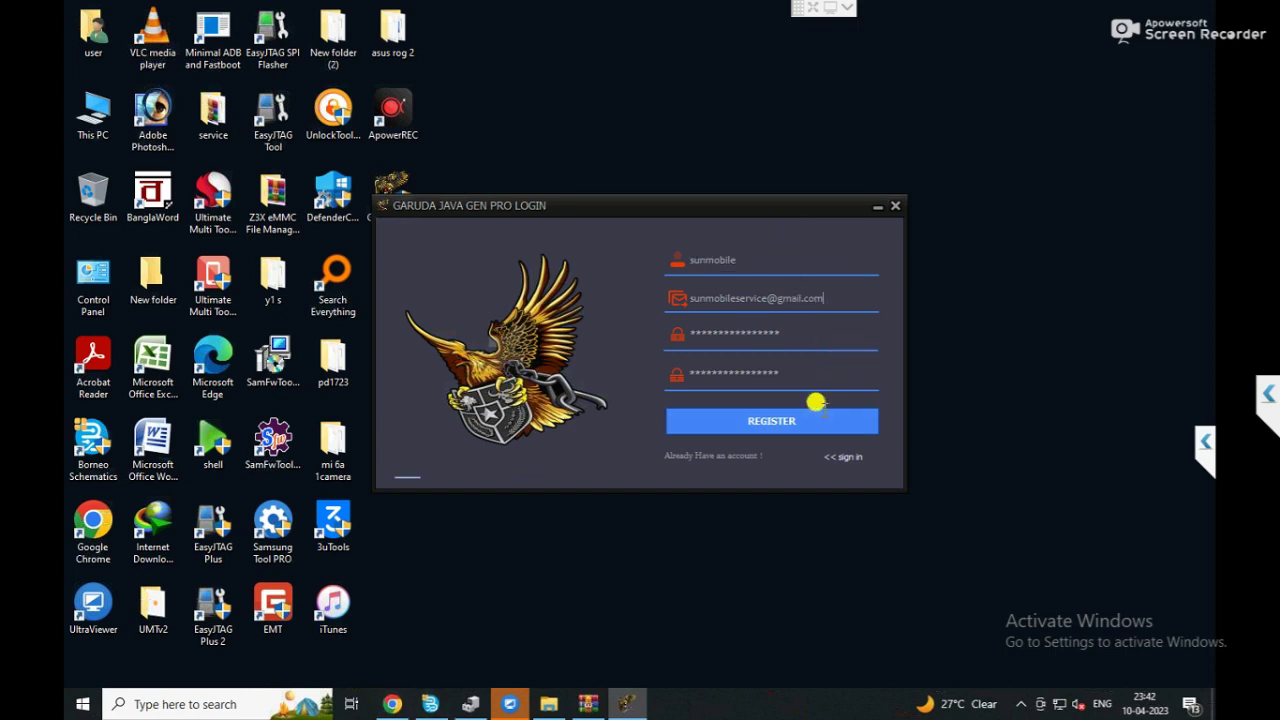
Create a new text document on the desktop.
key("shift+F10")
key("w")
key("Up")
key("Up")
key("Up")
key("Return")
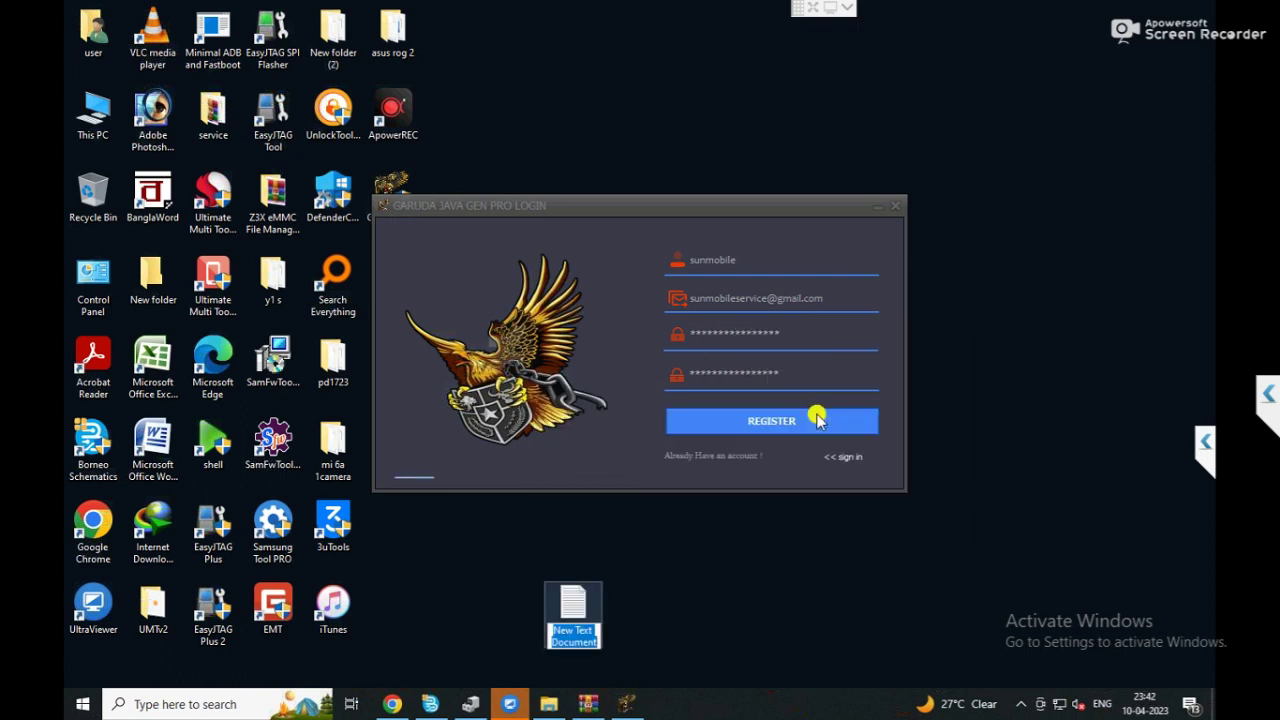
Keep the default name 'New Text Document' and paste the form's e-mail address into it.
key("Return")
key("Return")
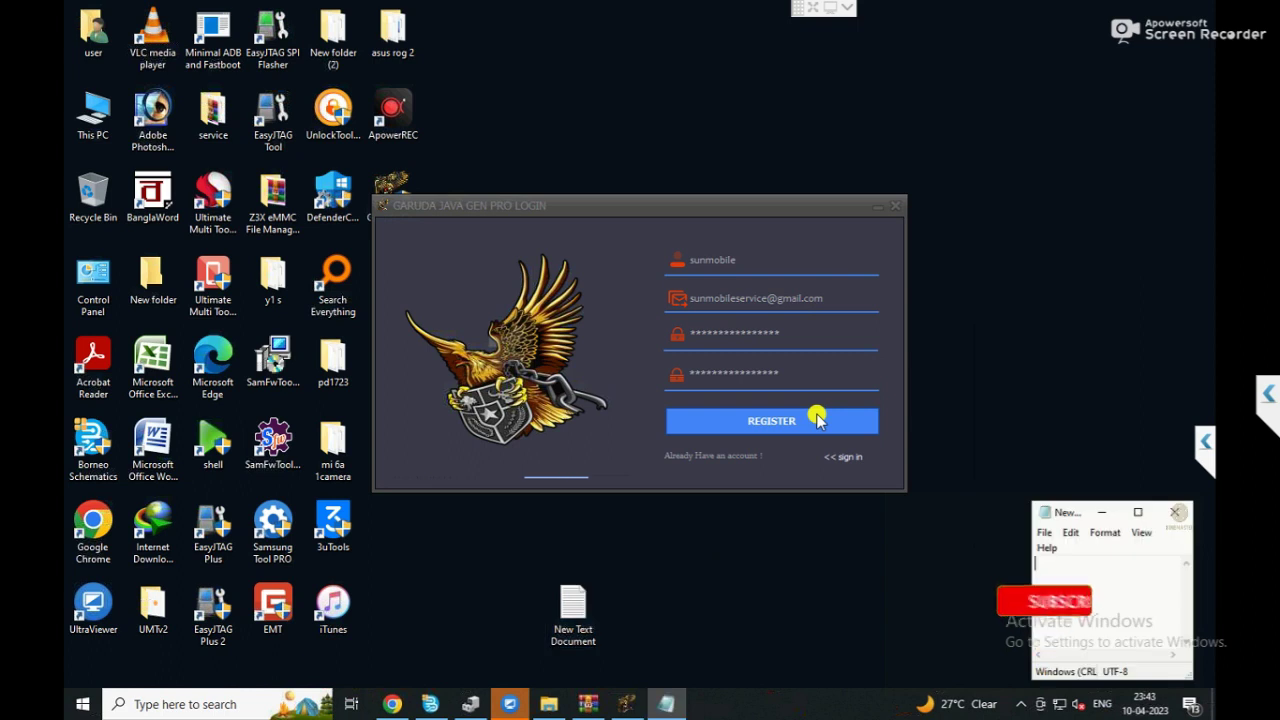
left_click(820, 393)
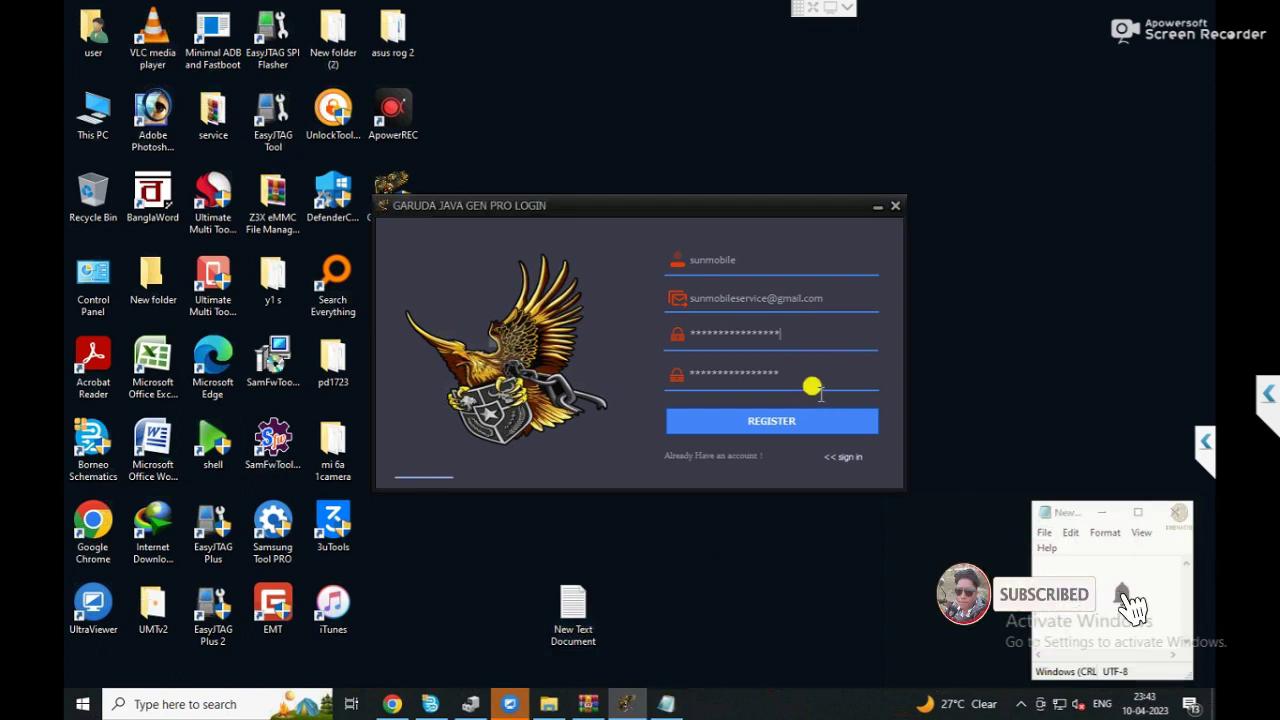
triple_click(820, 299)
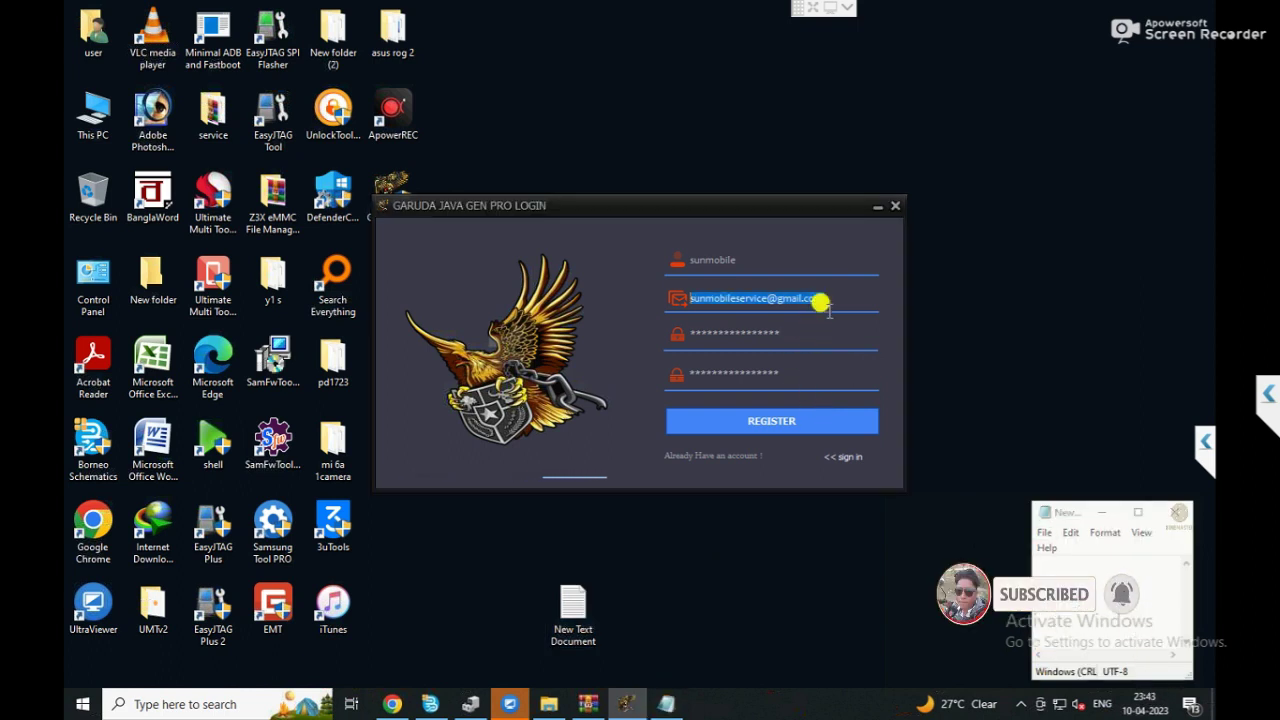
right_click(820, 301)
key("Return")
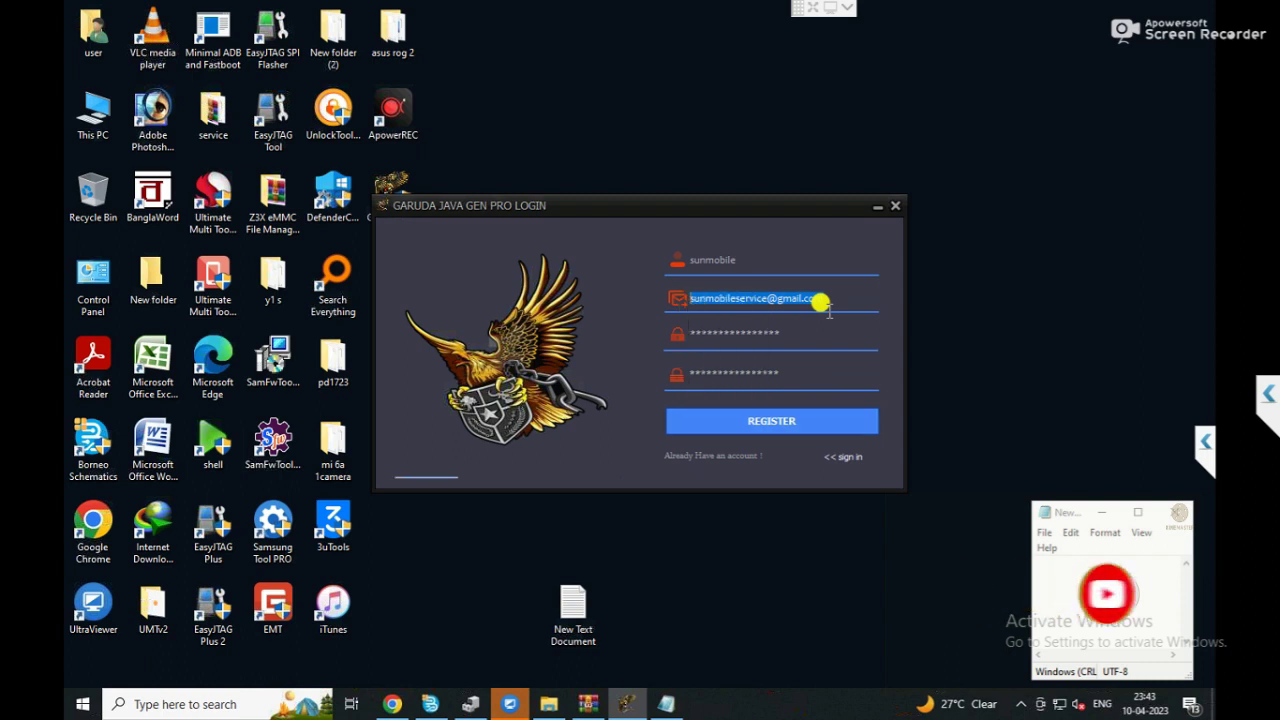
key("alt+Tab")
key("shift+F10")
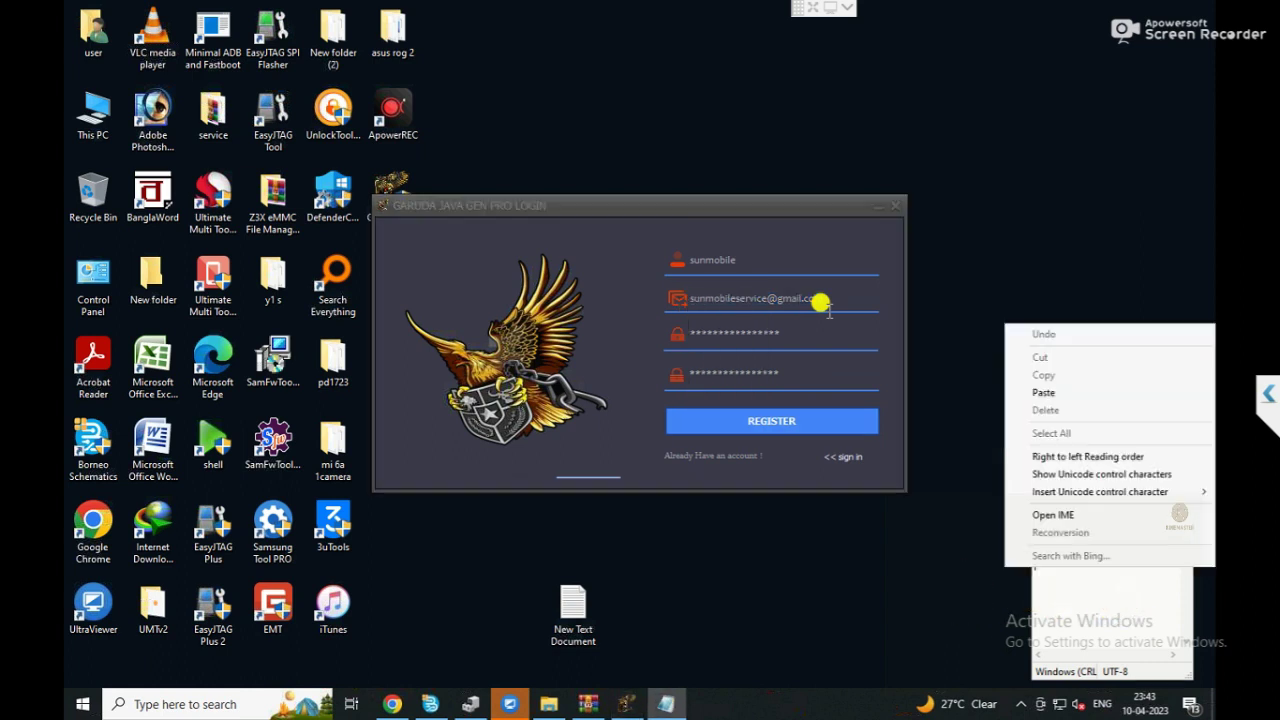
key("Escape")
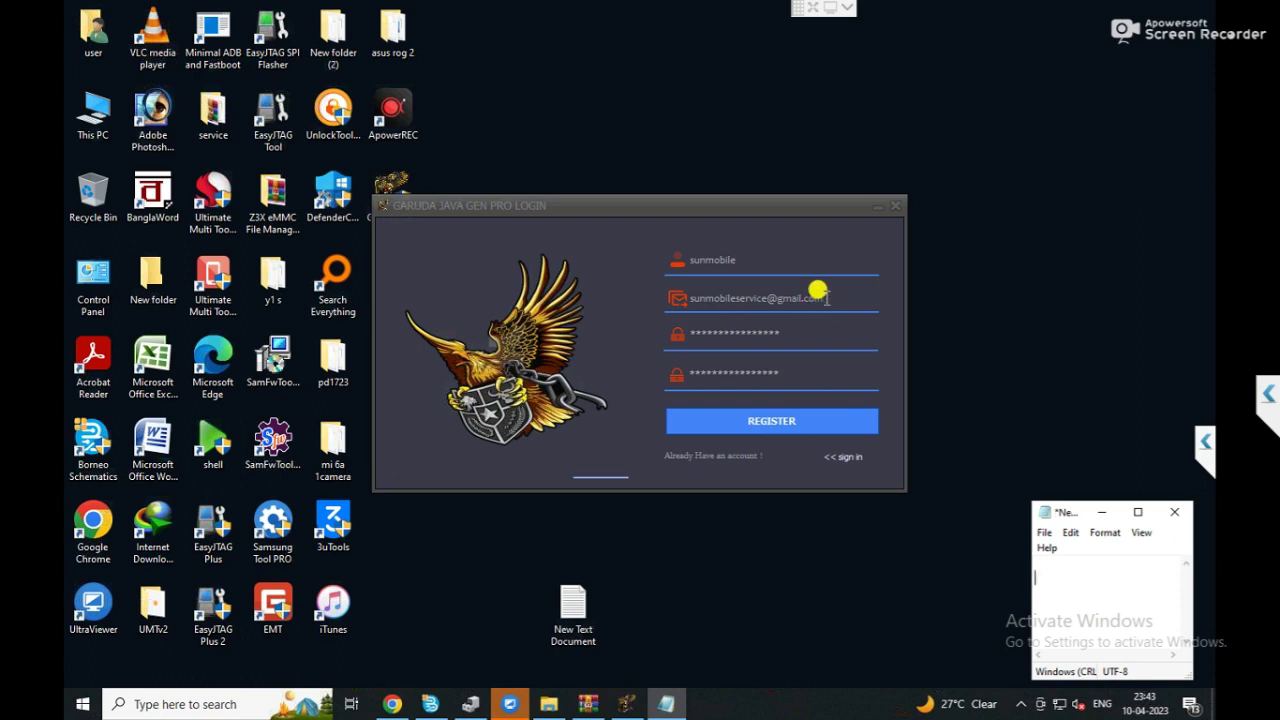
key("shift+F10")
key("p")
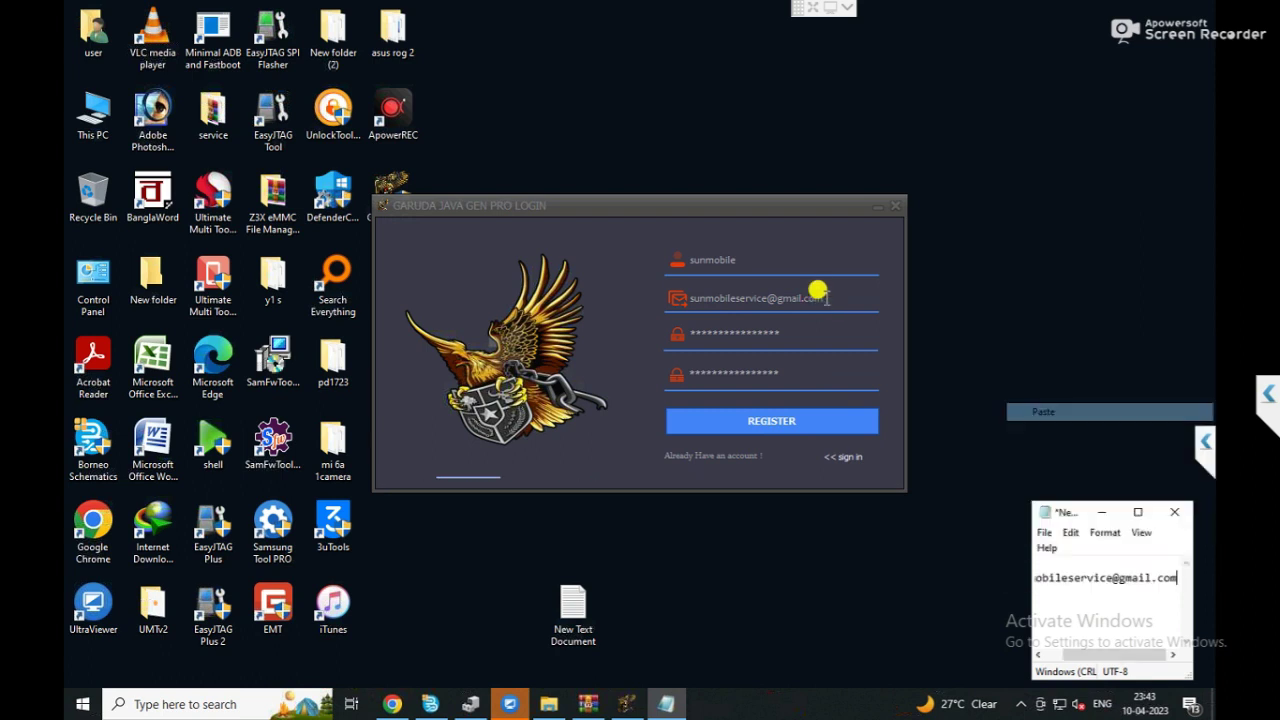
Copy the username into the document after the e-mail, then submit the registration.
key("alt+Tab")
key("shift+Left")
key("shift+Left")
key("shift+Left")
key("shift+Left")
key("shift+Left")
key("shift+Left")
key("shift+Left")
key("shift+Left")
key("shift+F10")
key("Down")
key("Down")
key("Down")
key("Up")
key("Return")
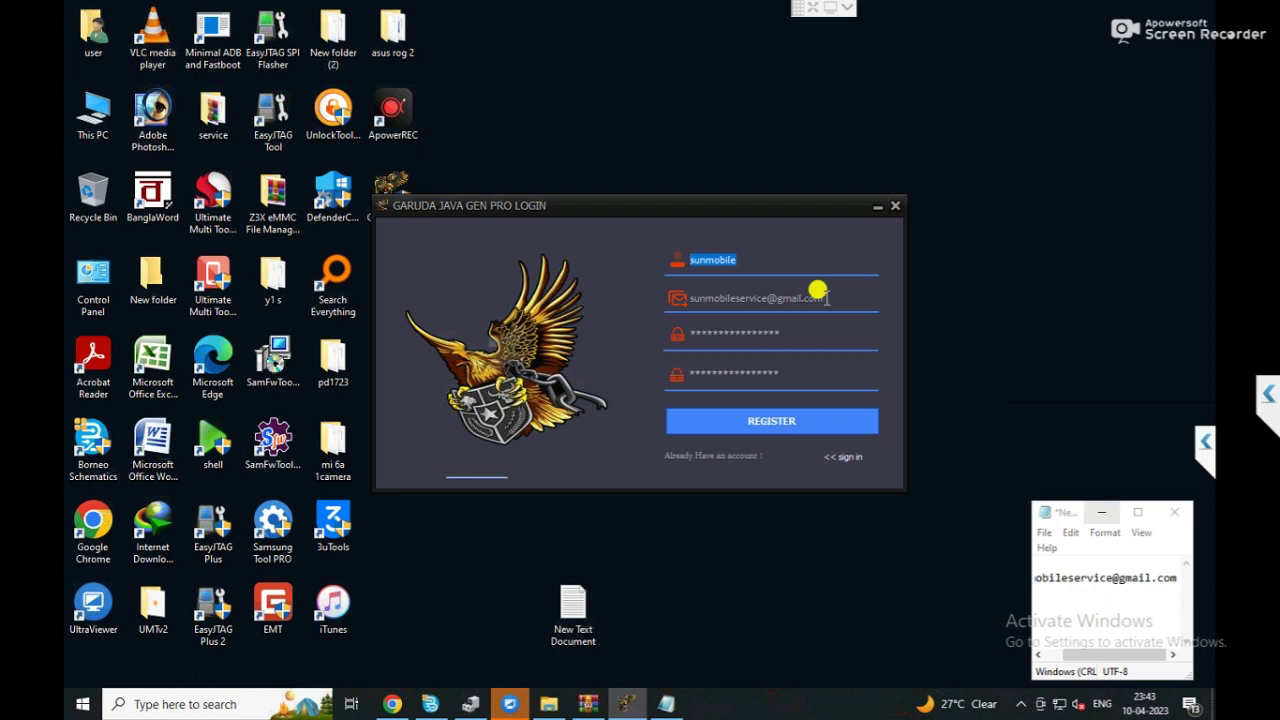
key("alt+Tab")
key("shift+F10")
key("Up")
key("Up")
key("Up")
key("Up")
key("Up")
key("Up")
key("Up")
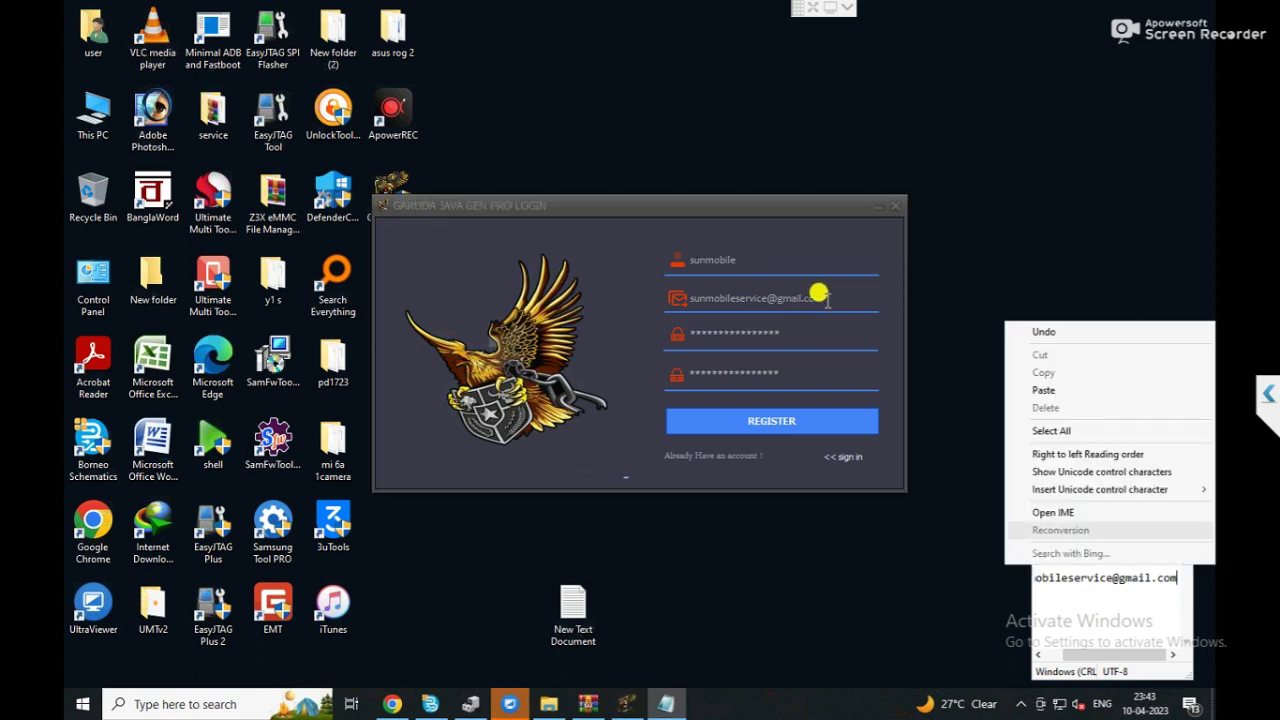
key("Up")
key("Up")
key("Return")
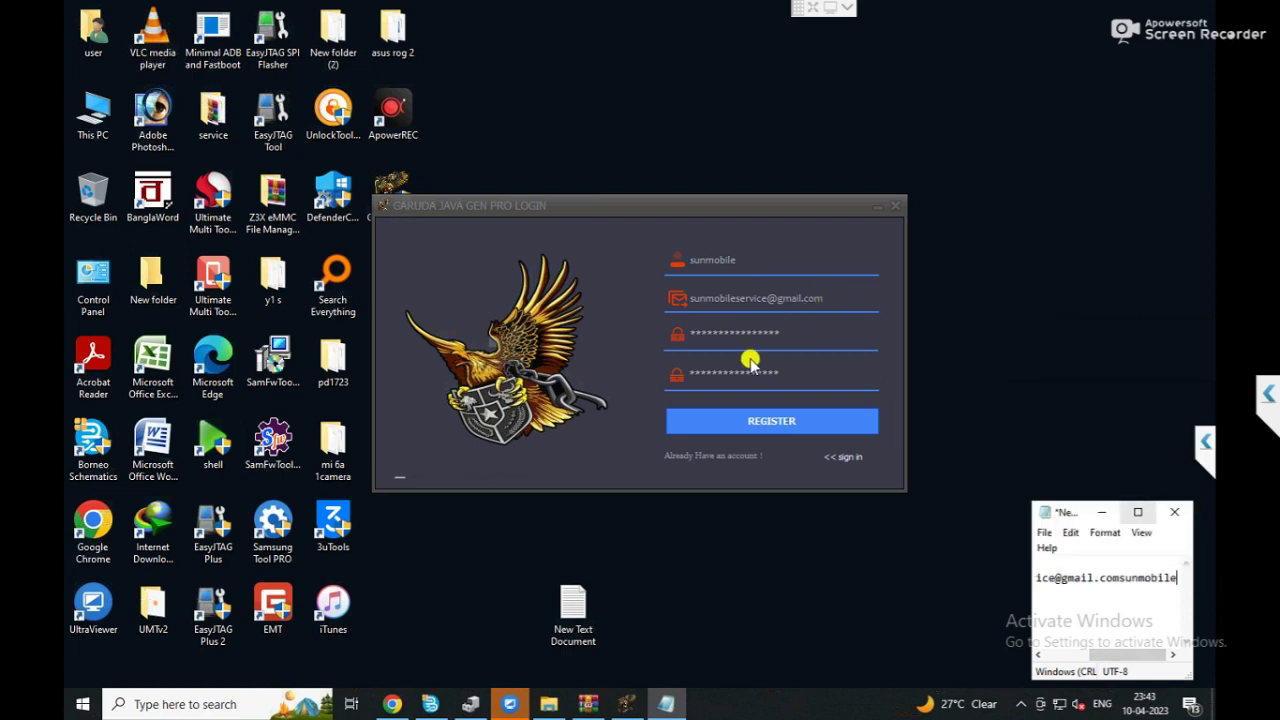
left_click(775, 415)
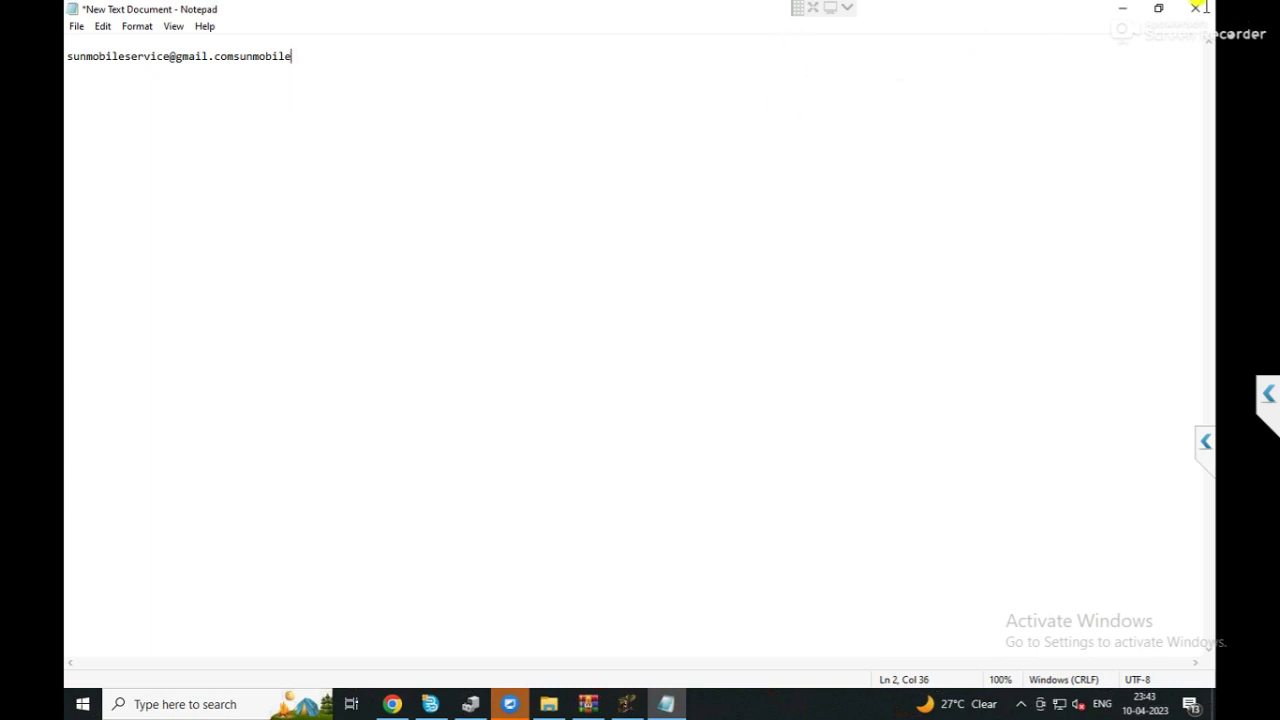
Restore the Notepad window and save the text document with the account details.
left_click(1158, 8)
key("alt+f")
key("Down")
key("Down")
key("Down")
key("Down")
key("Up")
key("Return")
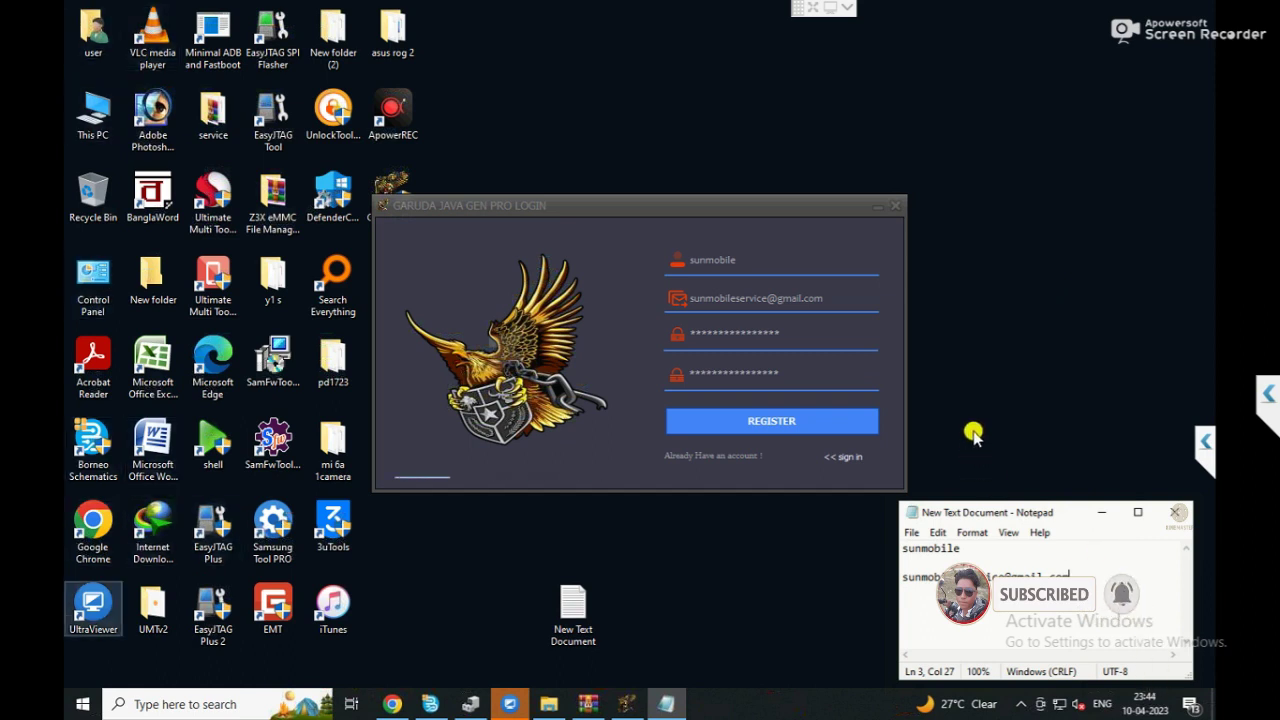
Switch to the web browser and start entering a web address.
key("Return")
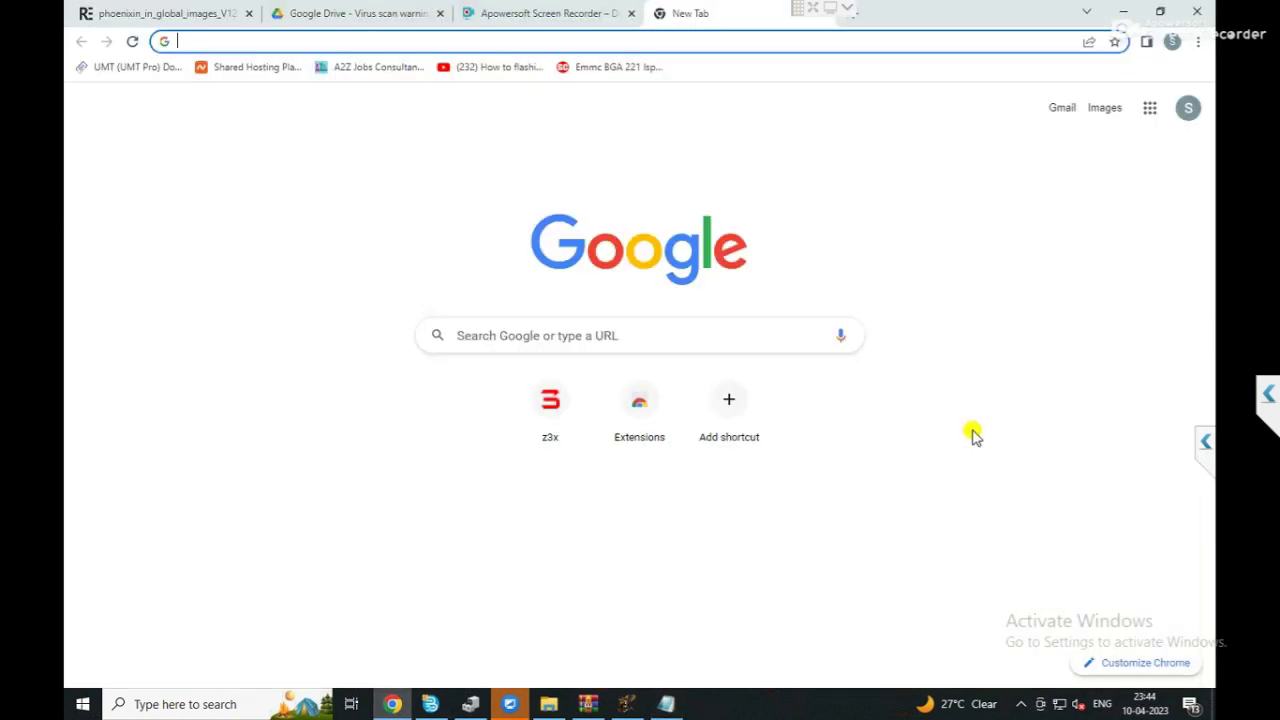
key("Down")
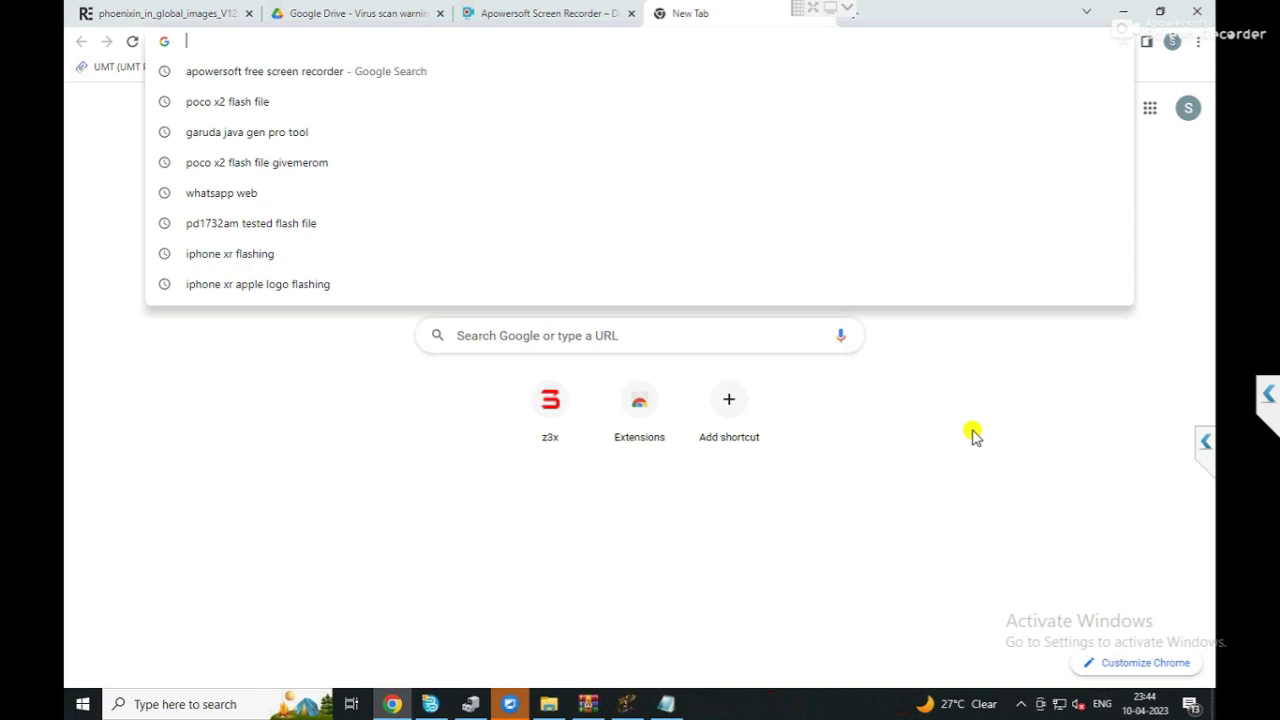
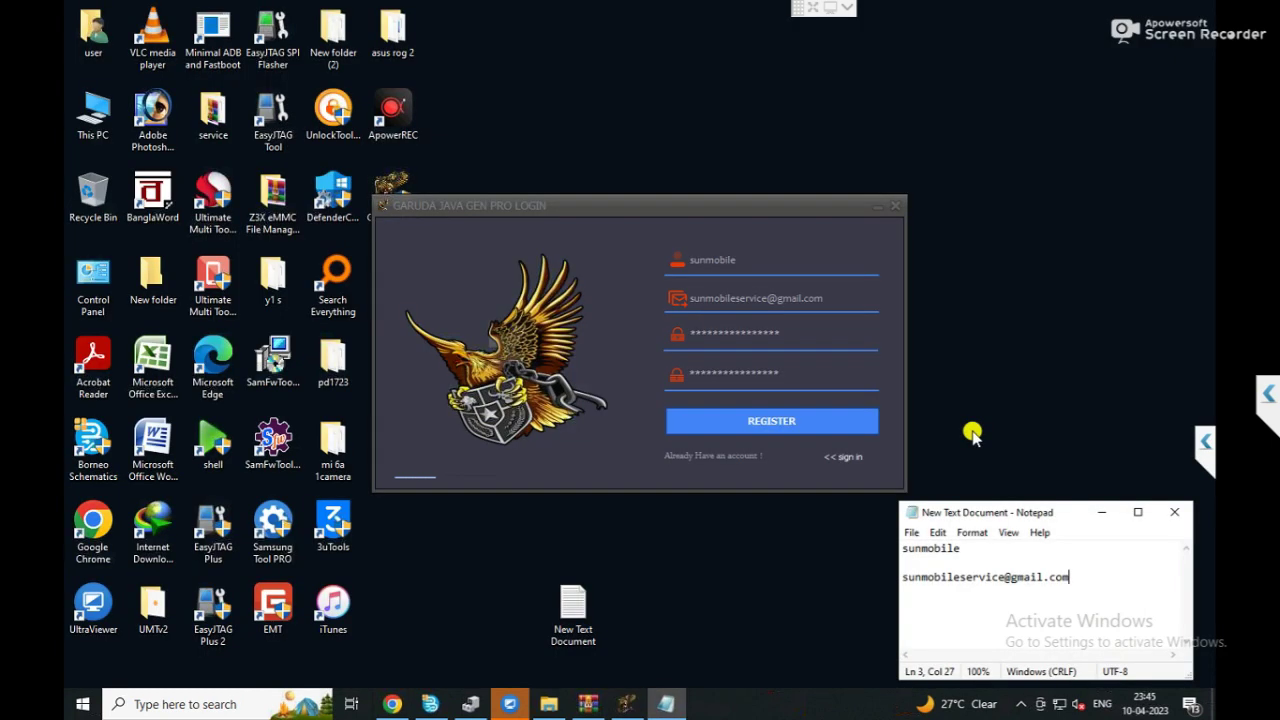
Submit the registration and enter the new account's password in the login form.
left_click(798, 422)
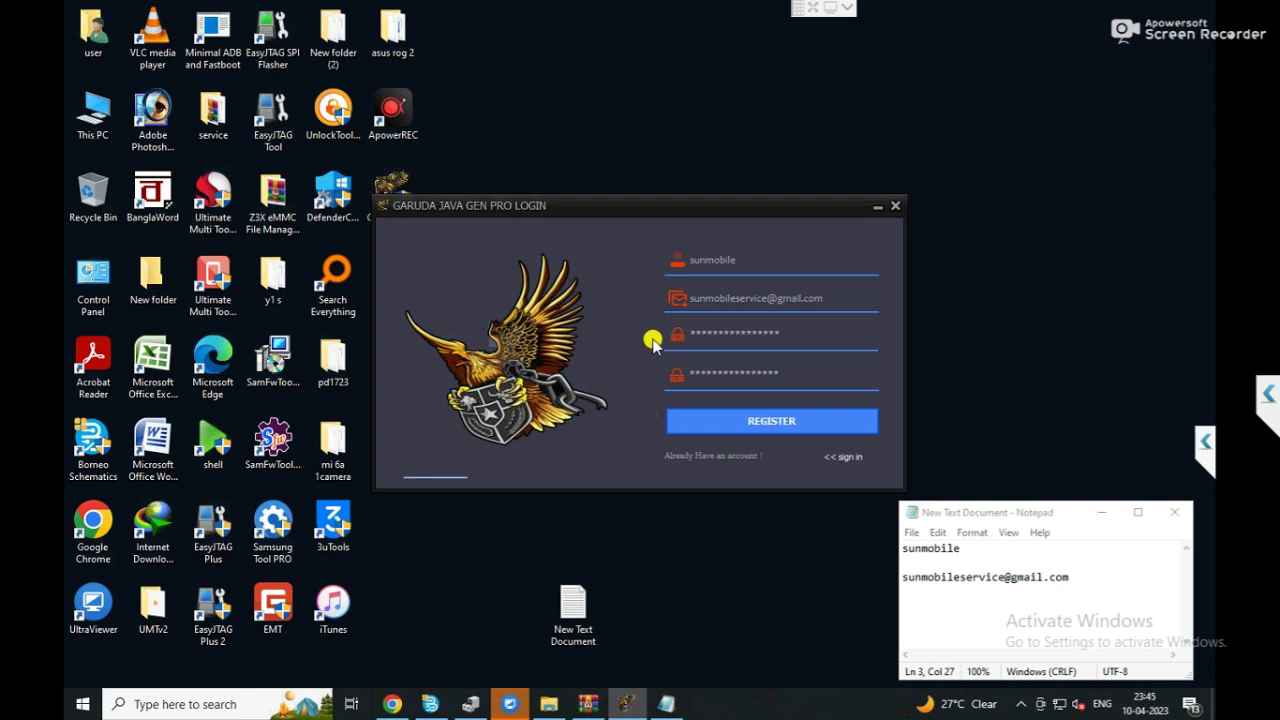
key("shift+Home")
type("***")
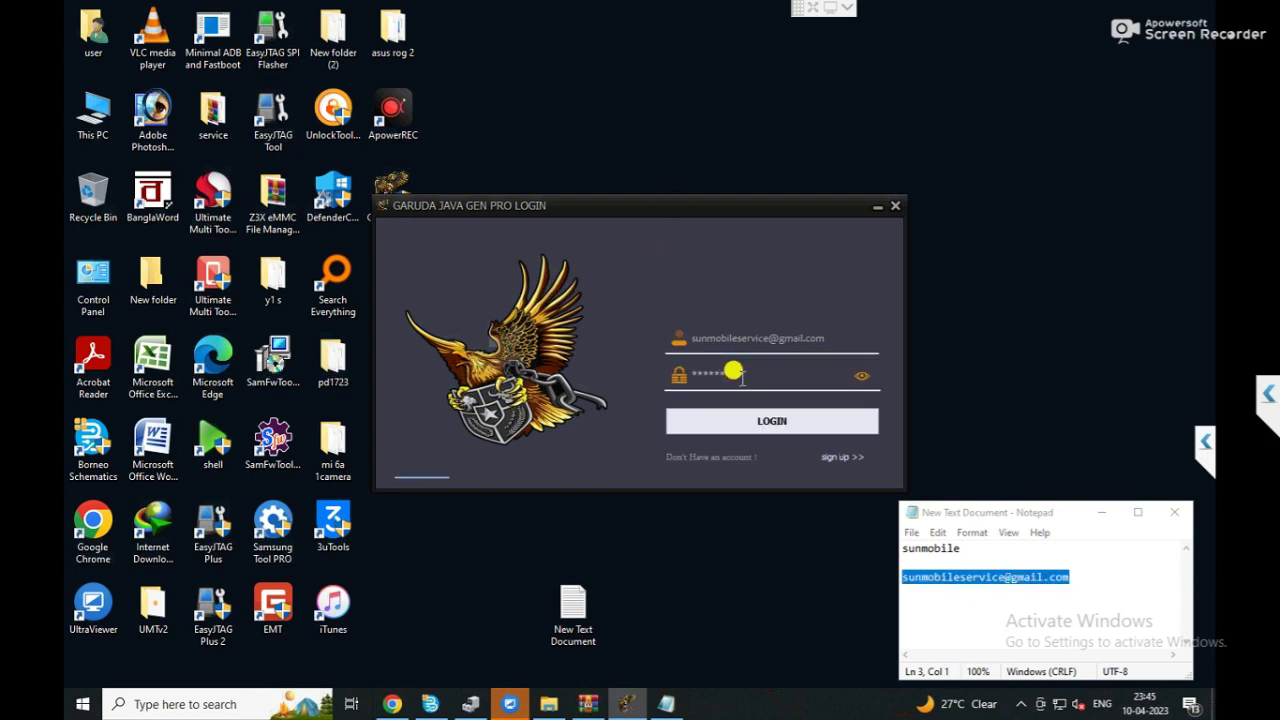
type("****")
Log in, approving the admin-rights prompt and dismissing the update notice to reach the main tool.
left_click(770, 418)
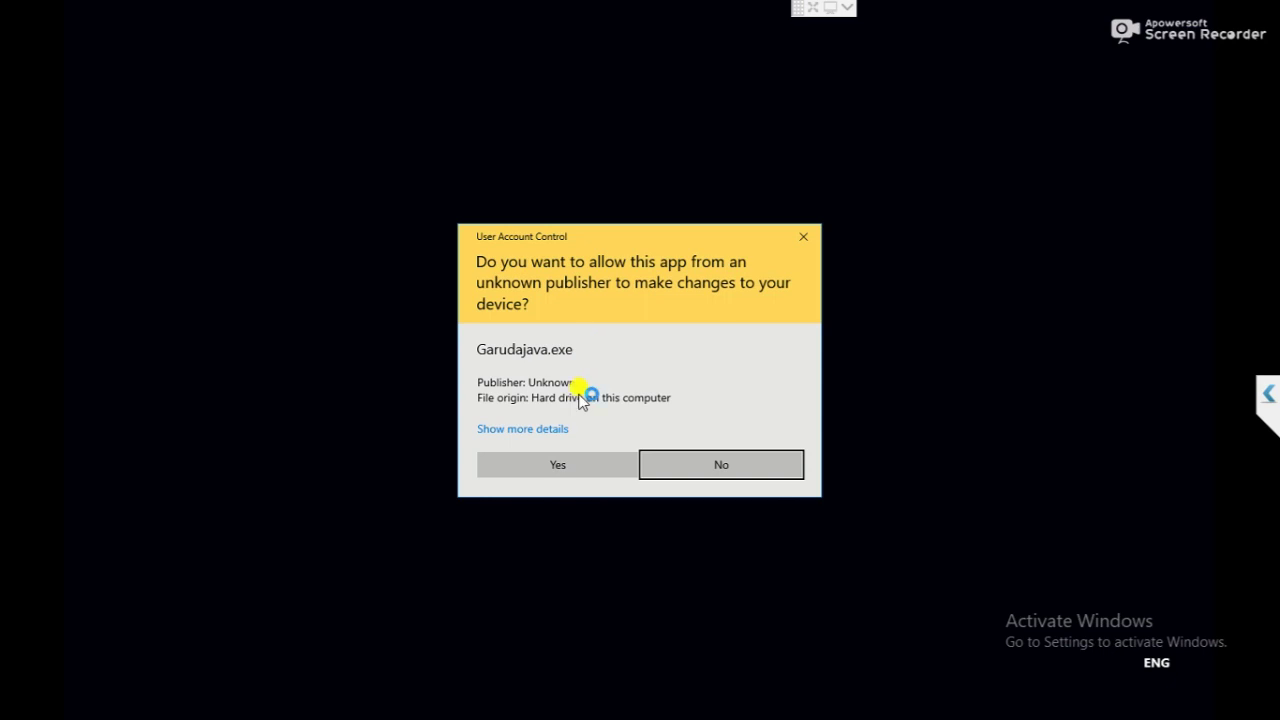
left_click(569, 465)
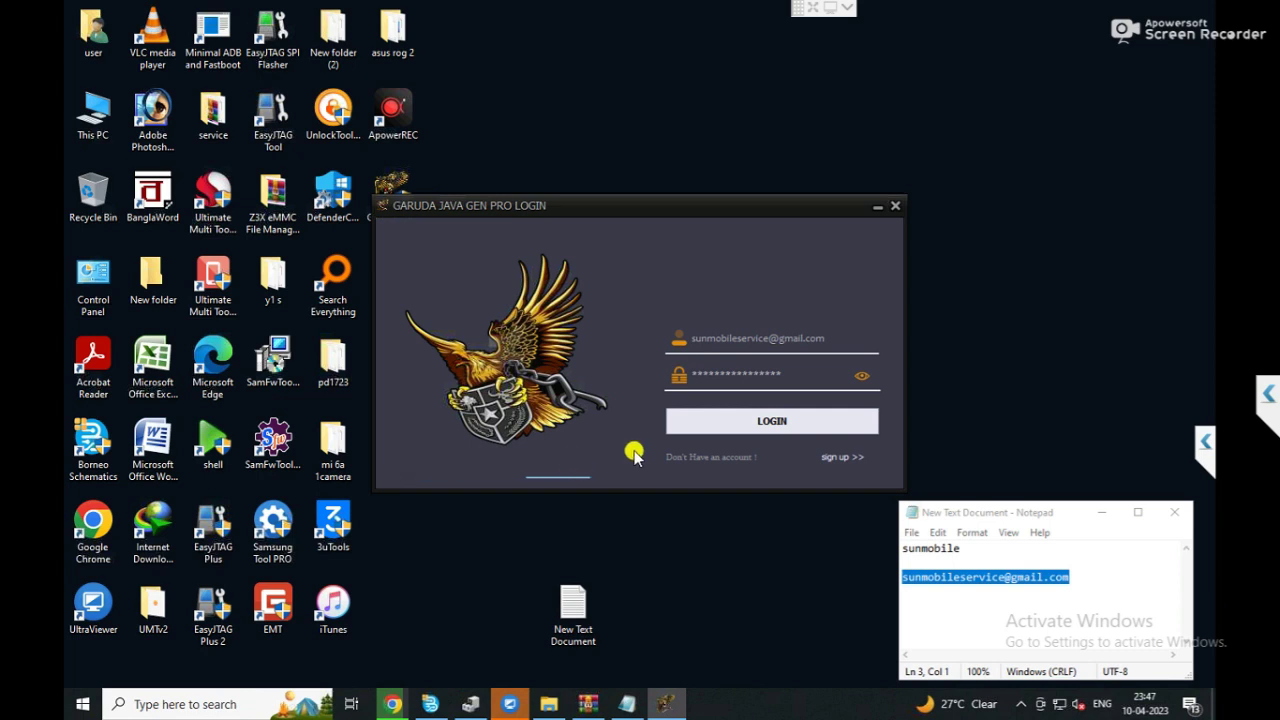
left_click(752, 420)
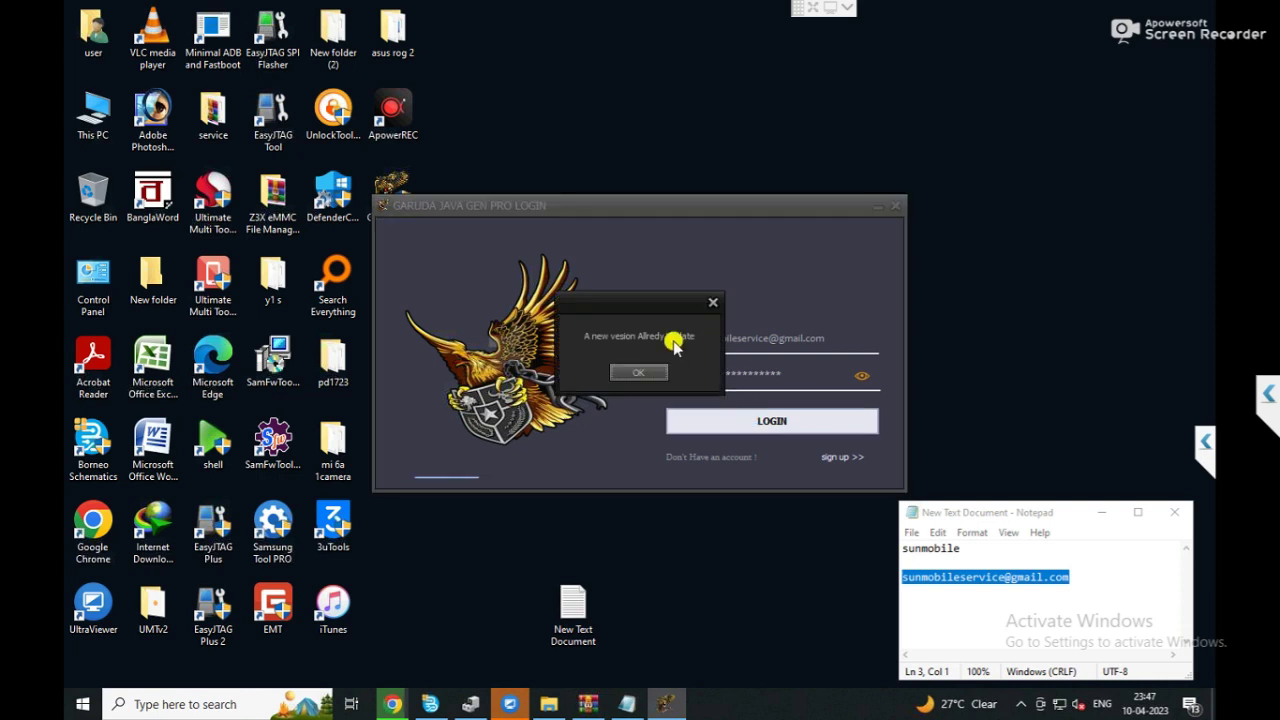
left_click(638, 372)
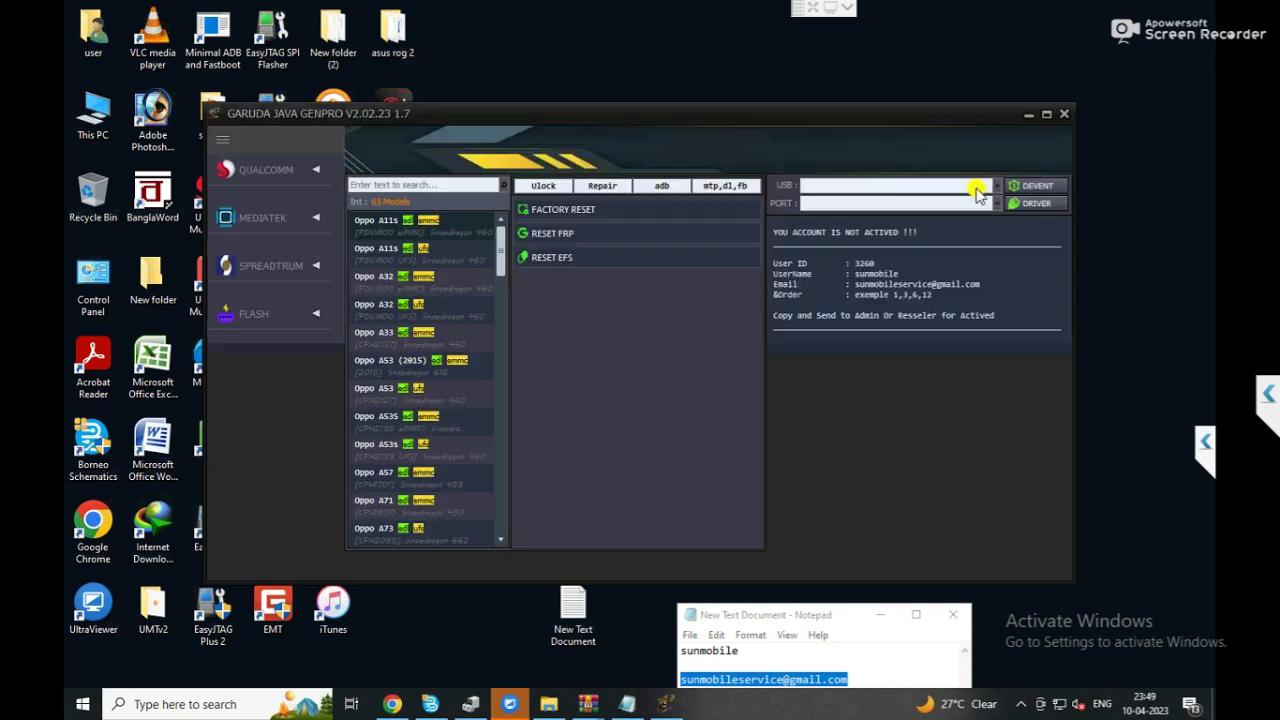
Highlight the UserName, order details and account-not-activated notice in the info panel.
left_click_drag(829, 295, 912, 289)
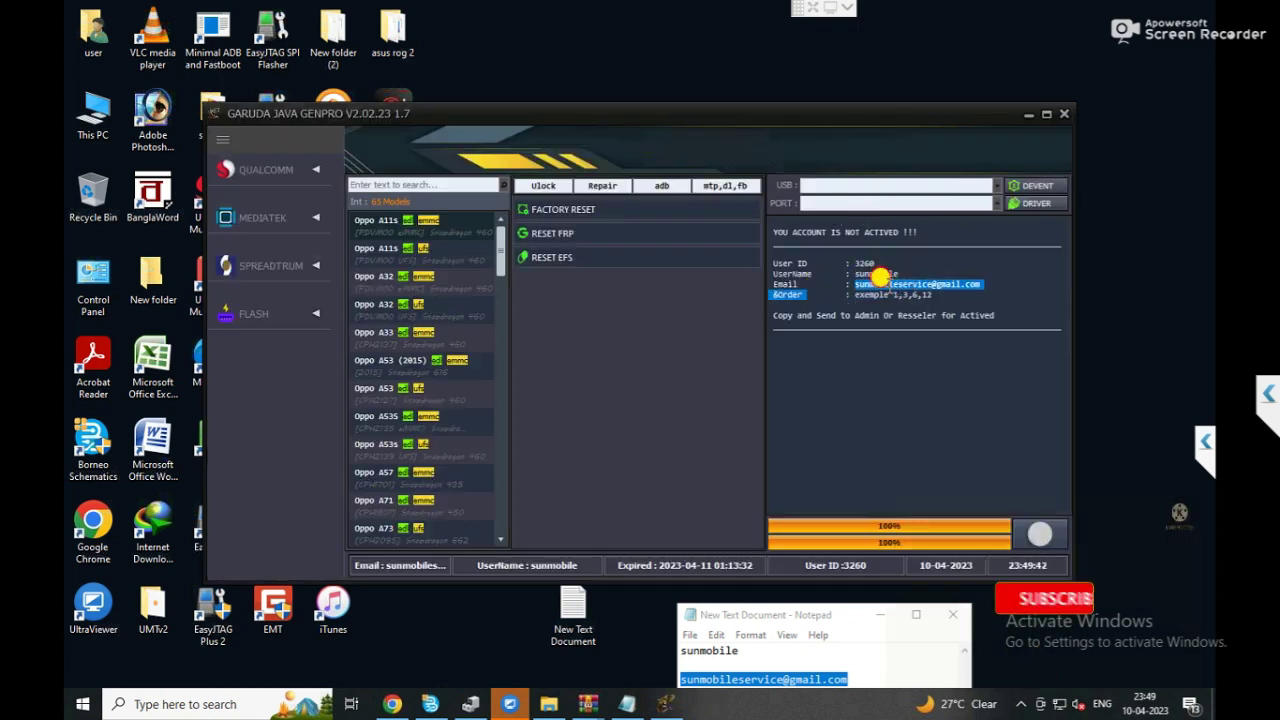
left_click(814, 281)
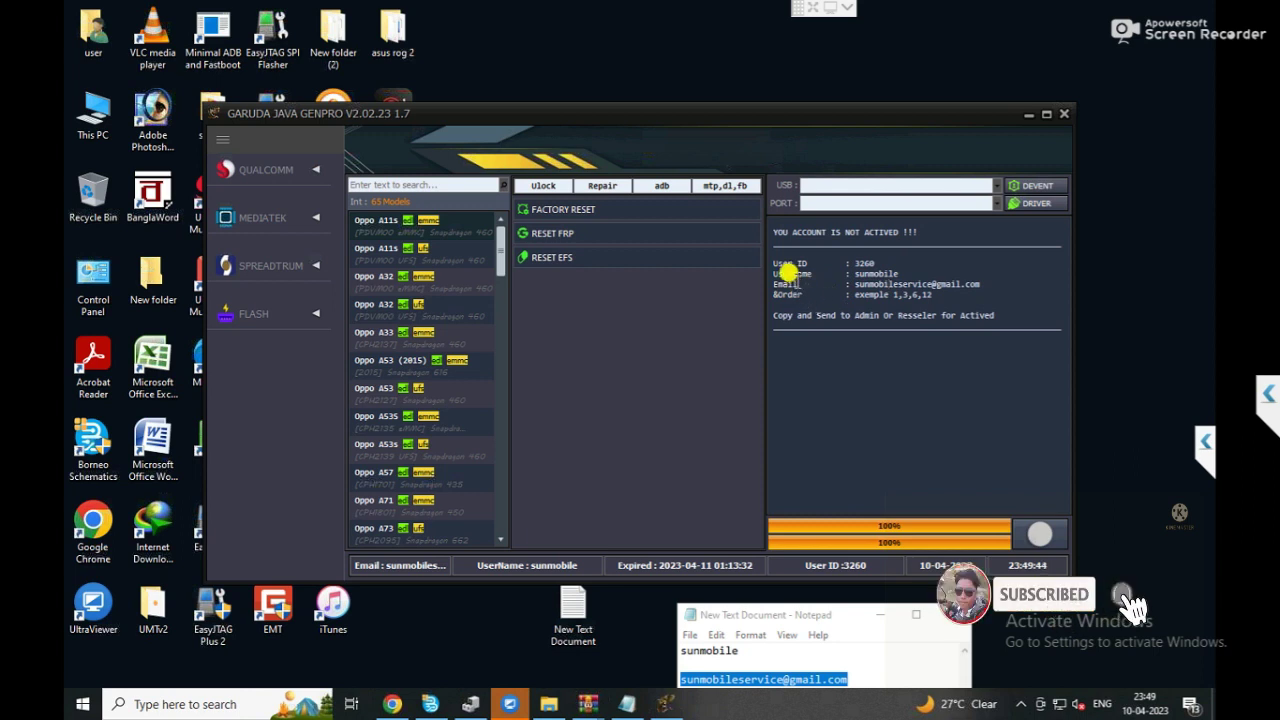
left_click_drag(788, 272, 850, 265)
triple_click(850, 265)
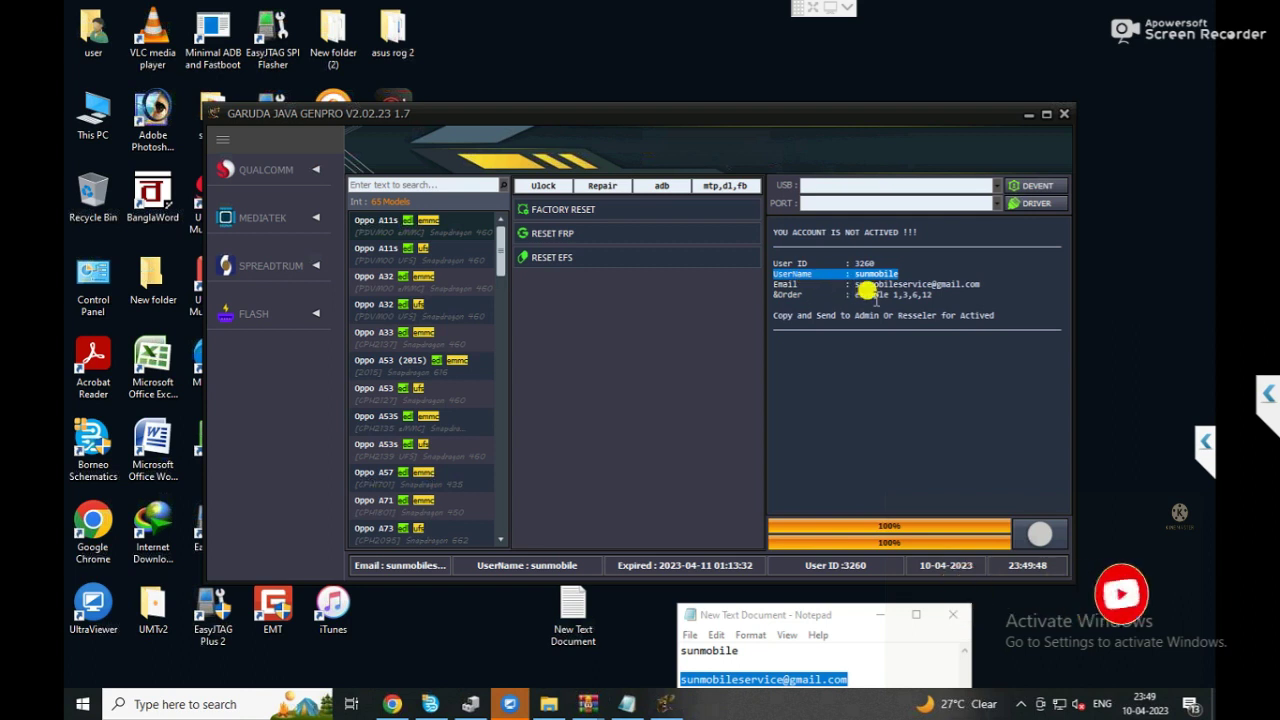
left_click_drag(855, 294, 936, 294)
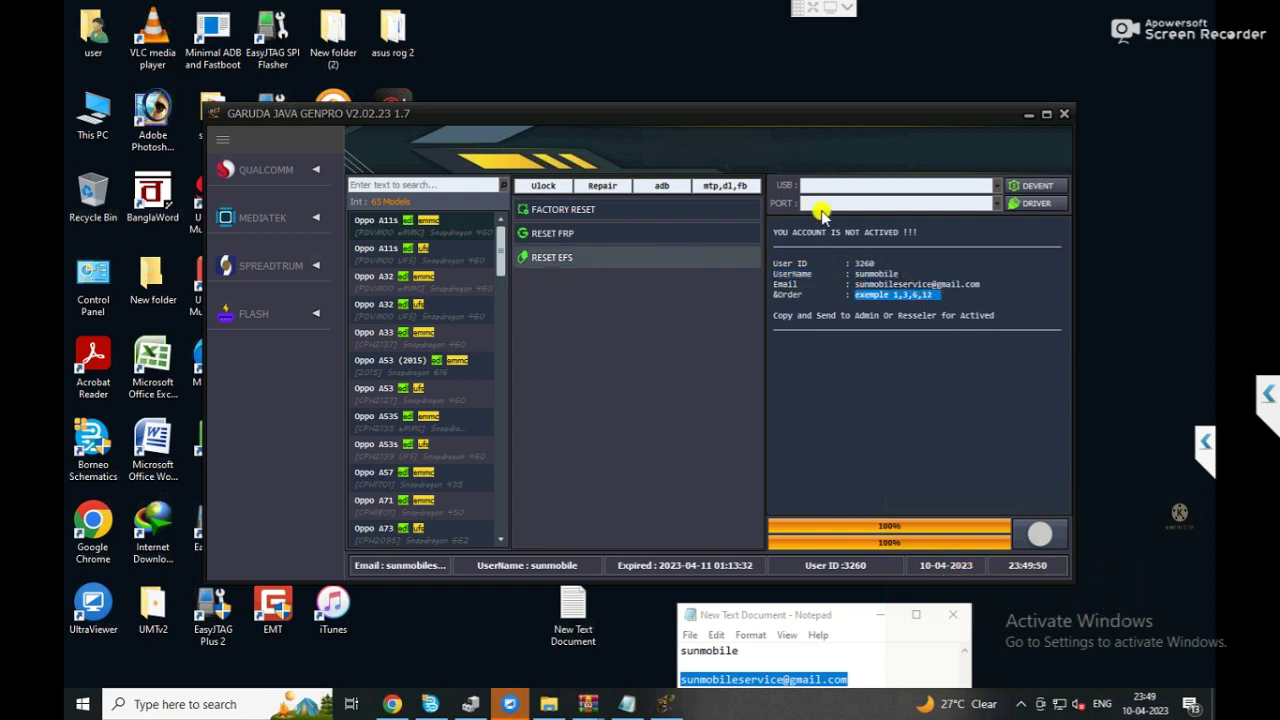
left_click_drag(774, 232, 891, 235)
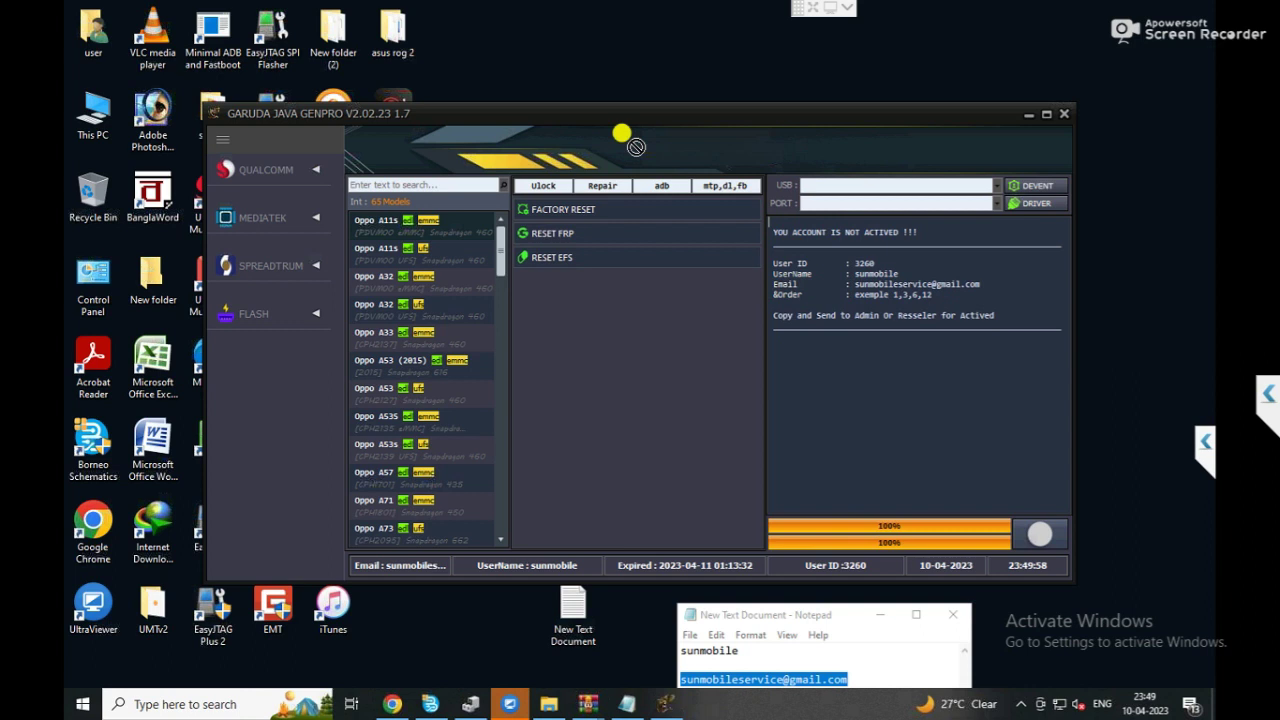
Move the window, select the Copy and Send to Admin instruction, then close the tool.
left_click_drag(587, 116, 816, 172)
left_click_drag(904, 260, 871, 344)
triple_click(988, 340)
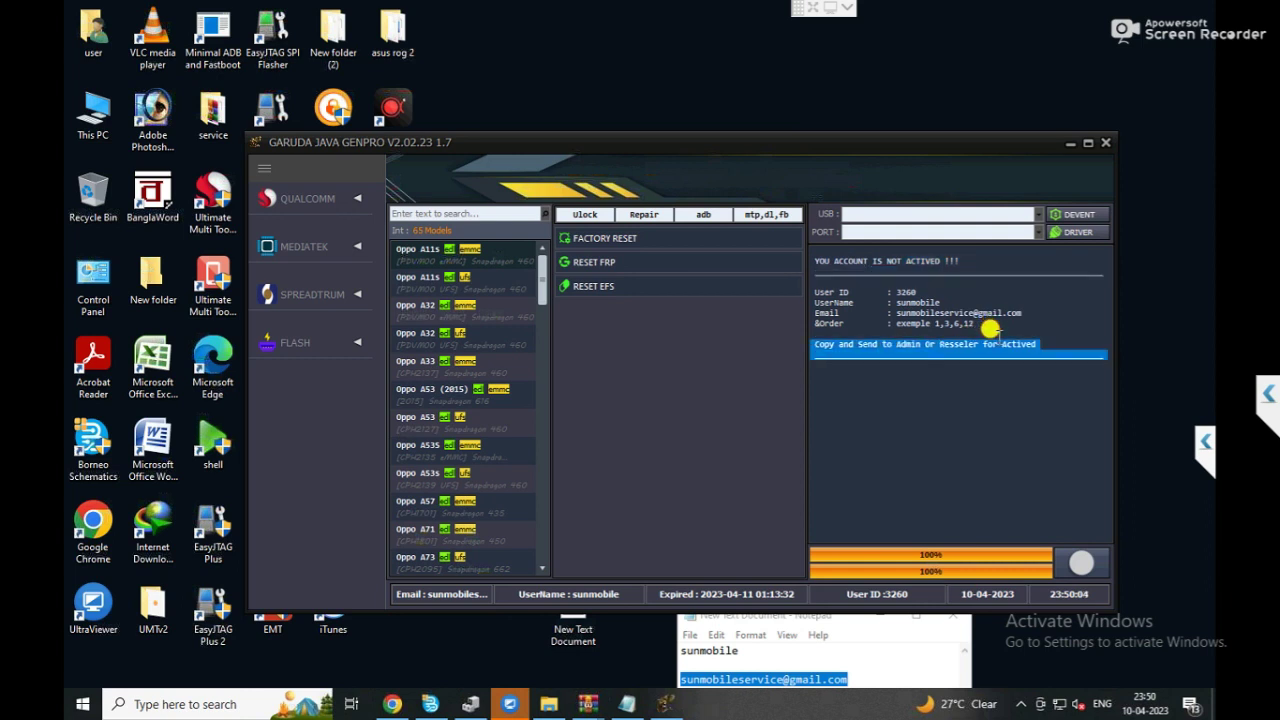
left_click(1104, 146)
Relaunch Garuda GenPro from the desktop with admin rights and check the saved login details.
double_click(396, 268)
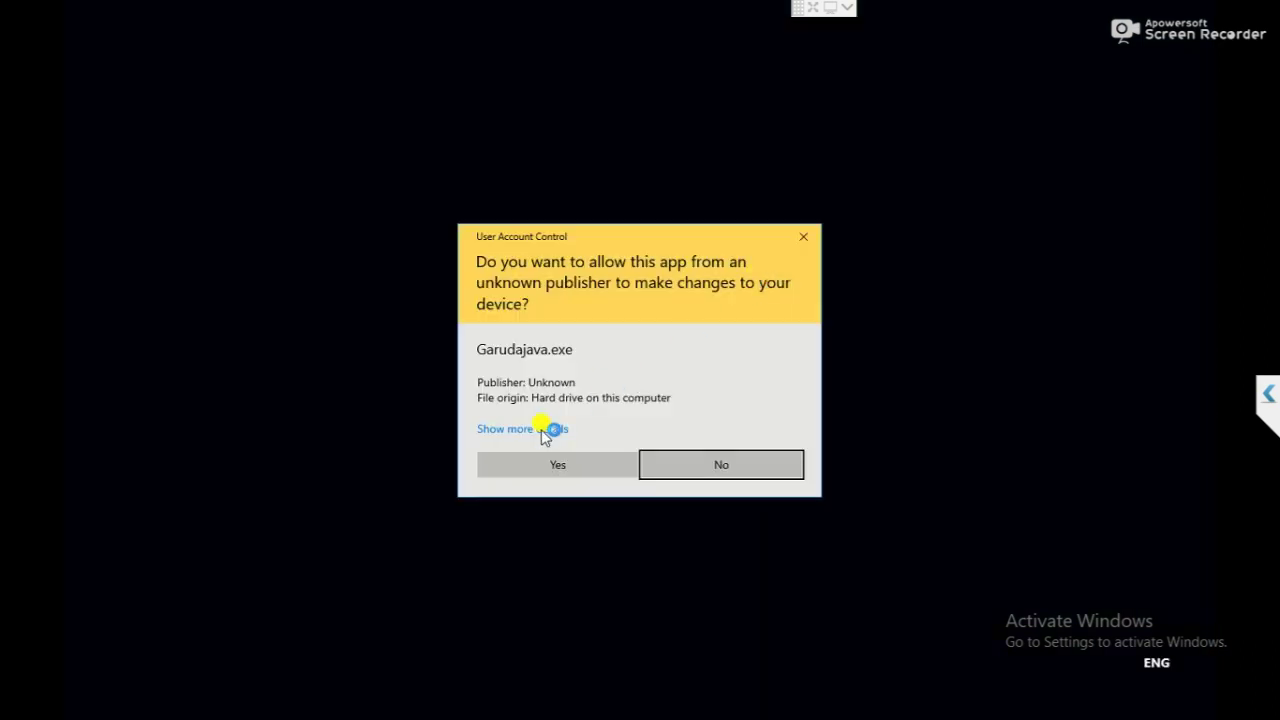
left_click(519, 476)
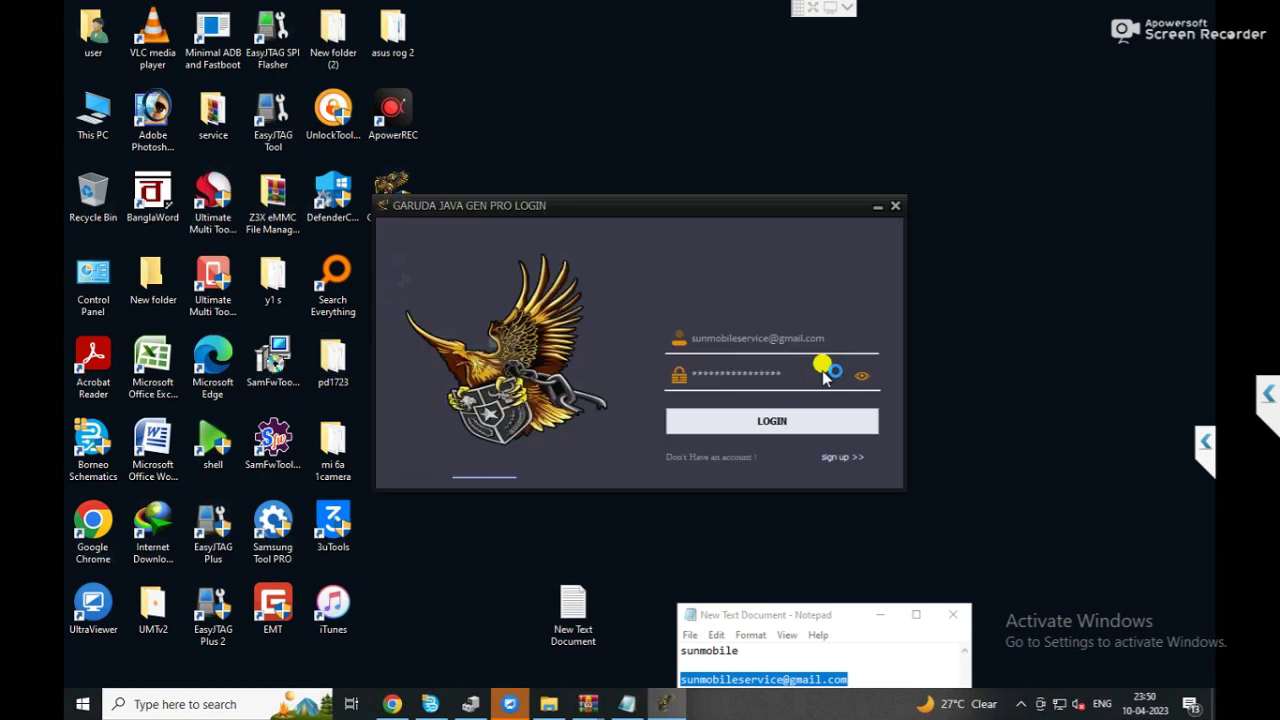
left_click_drag(813, 375, 653, 372)
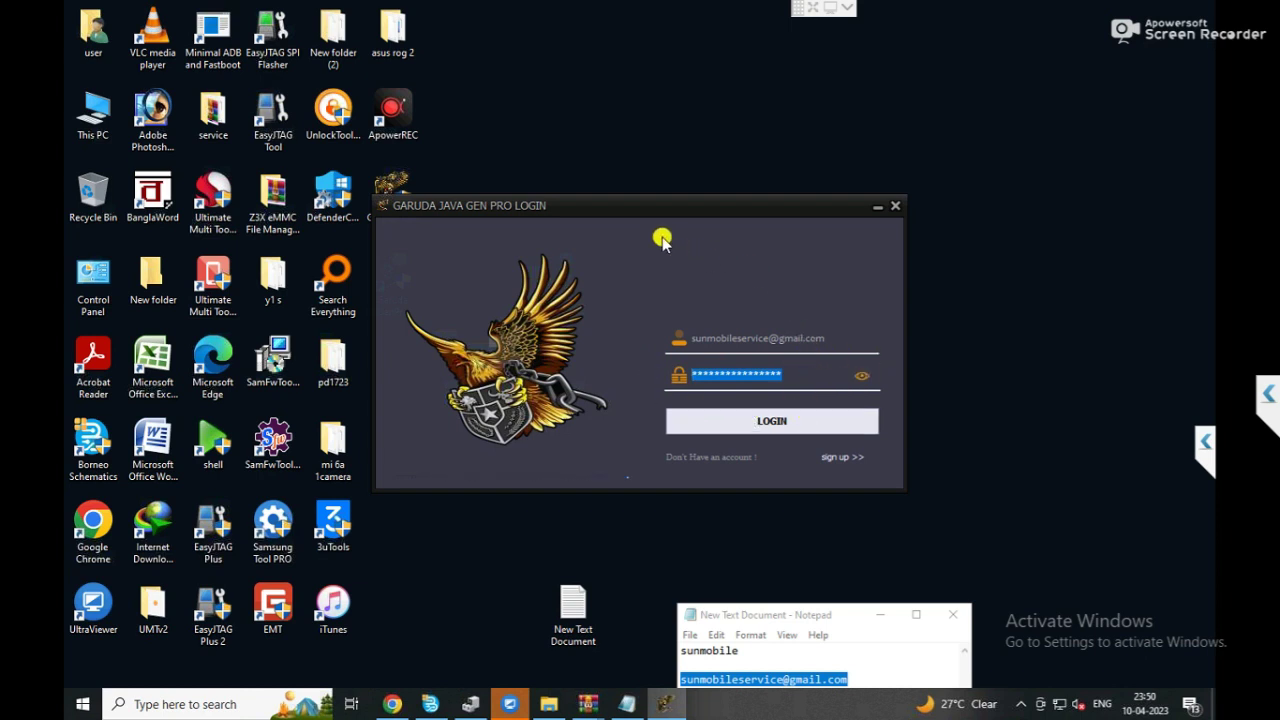
left_click_drag(691, 205, 802, 208)
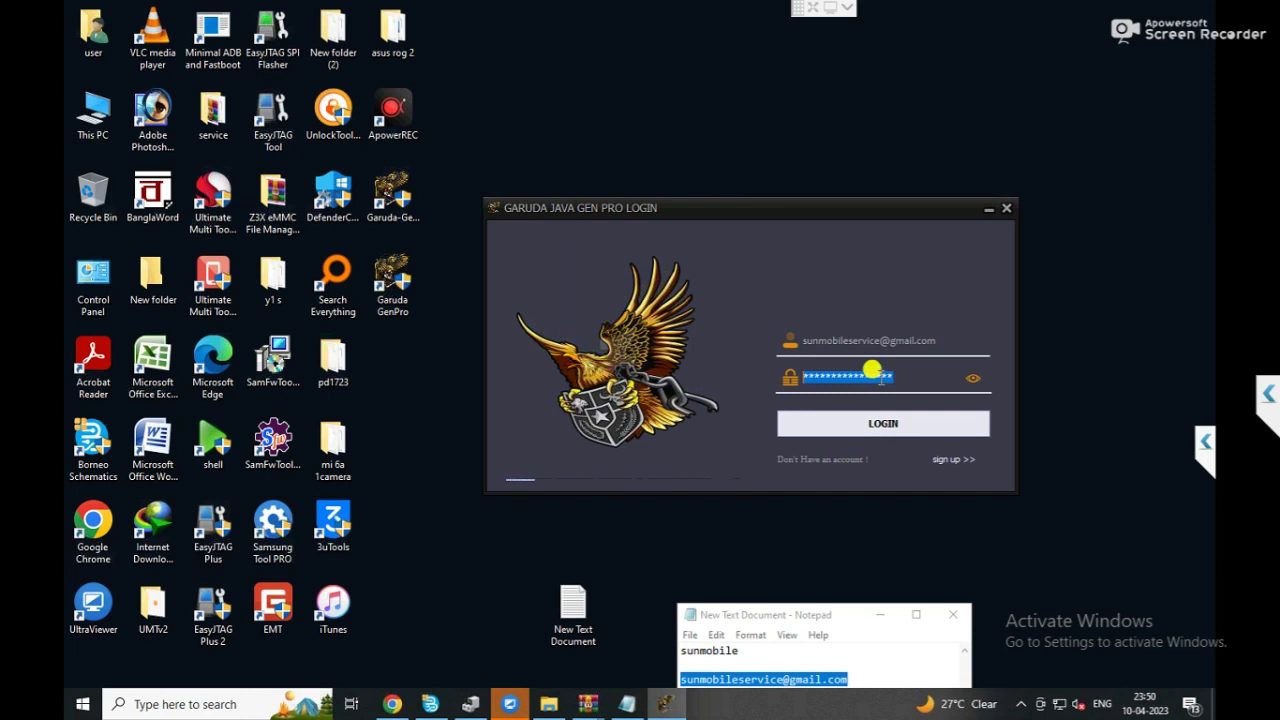
Clear the saved password and e-mail, then type the second account's Gmail address.
key("BackSpace")
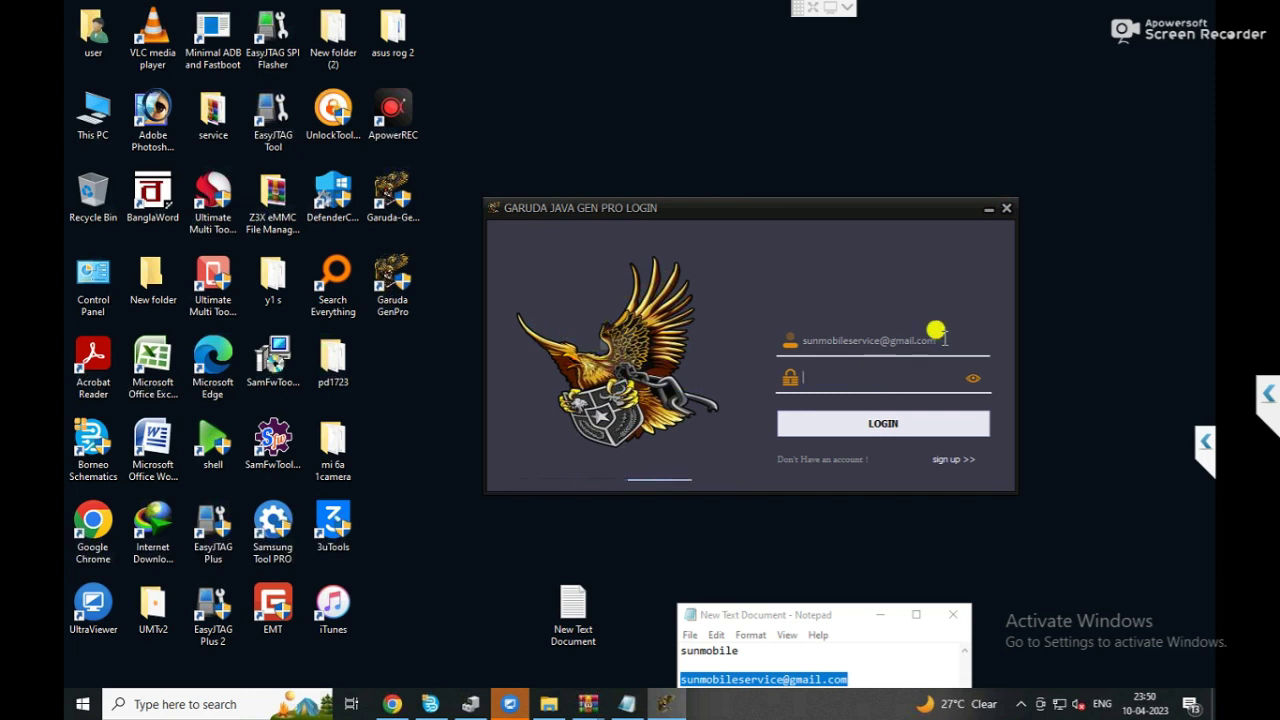
left_click(790, 343)
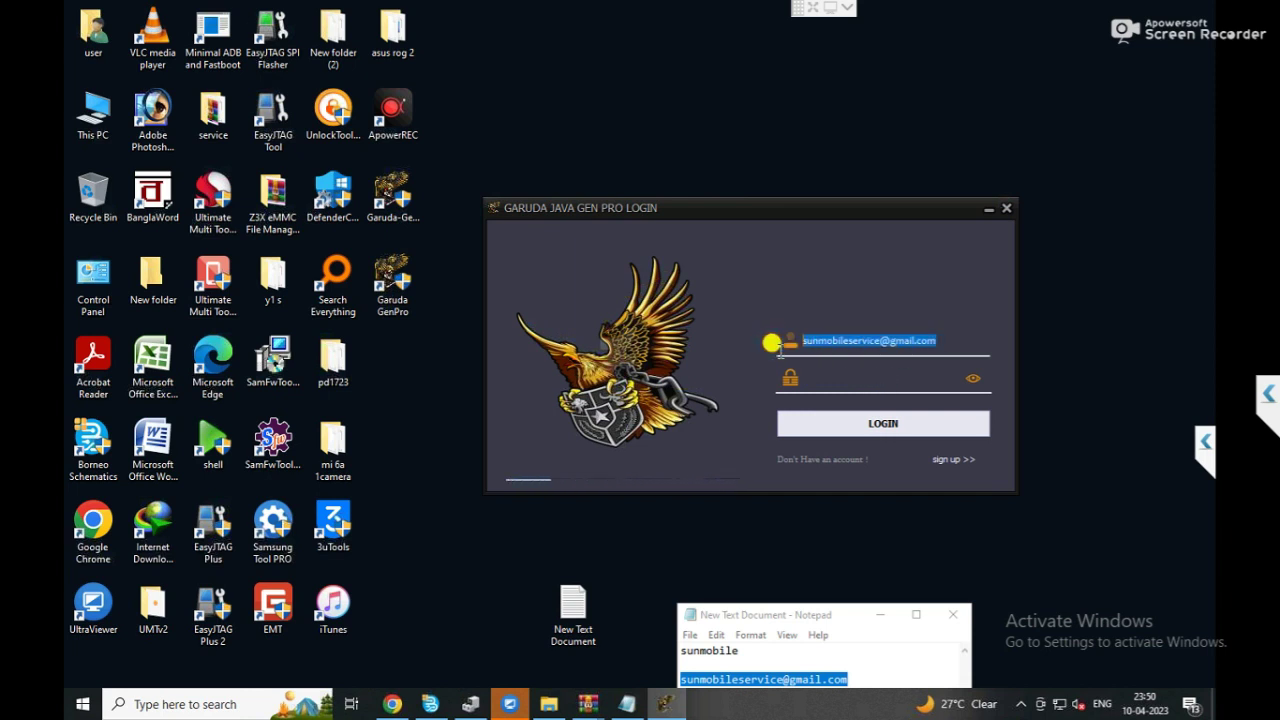
key("BackSpace")
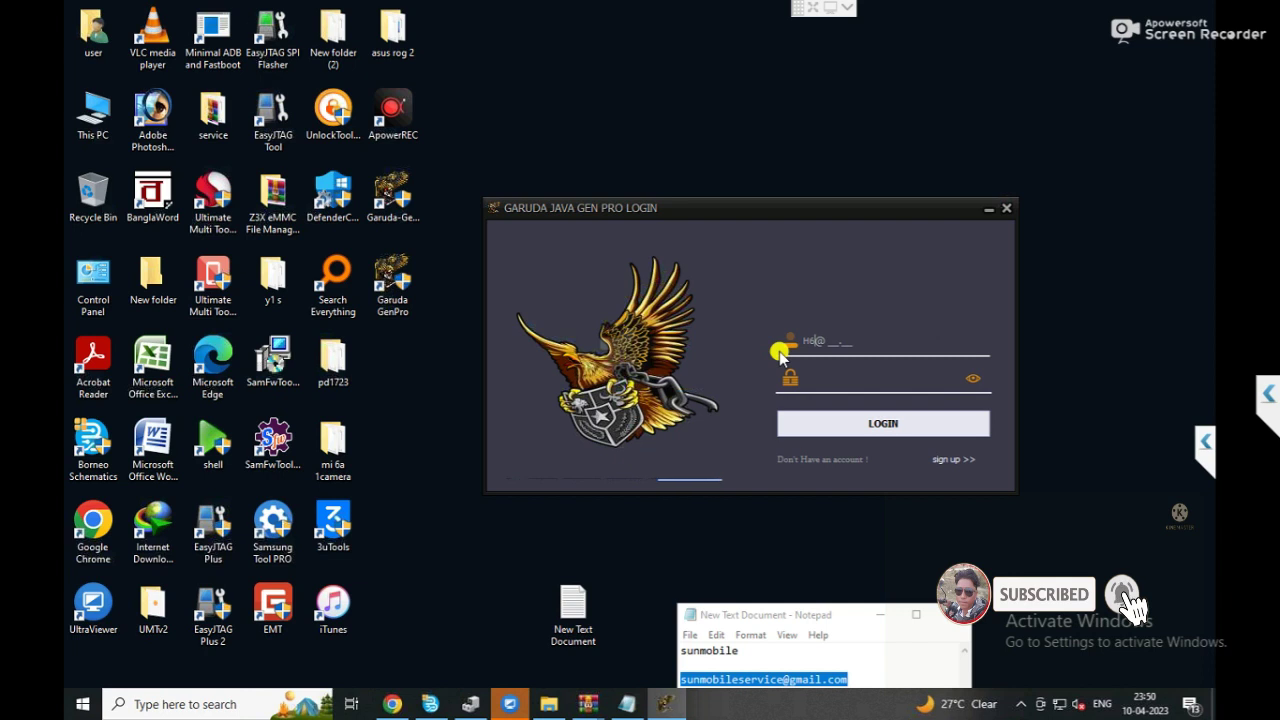
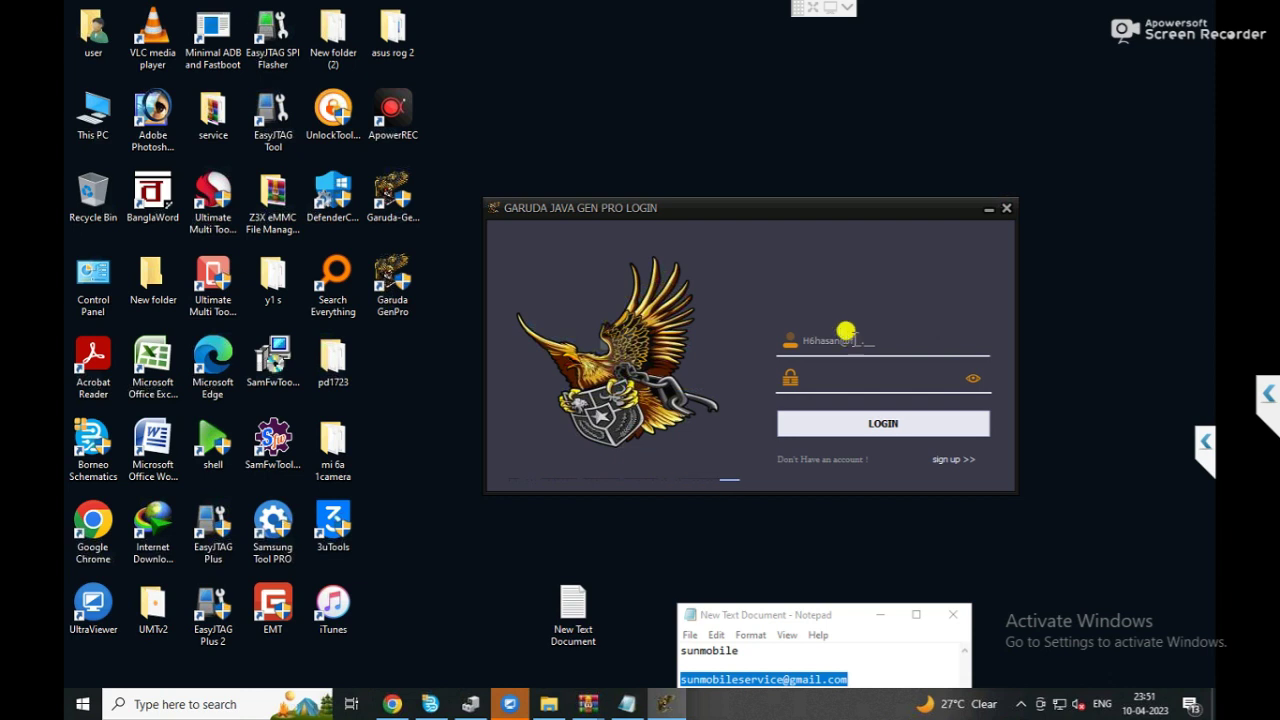
Enter the second account's password and submit the login.
left_click(866, 382)
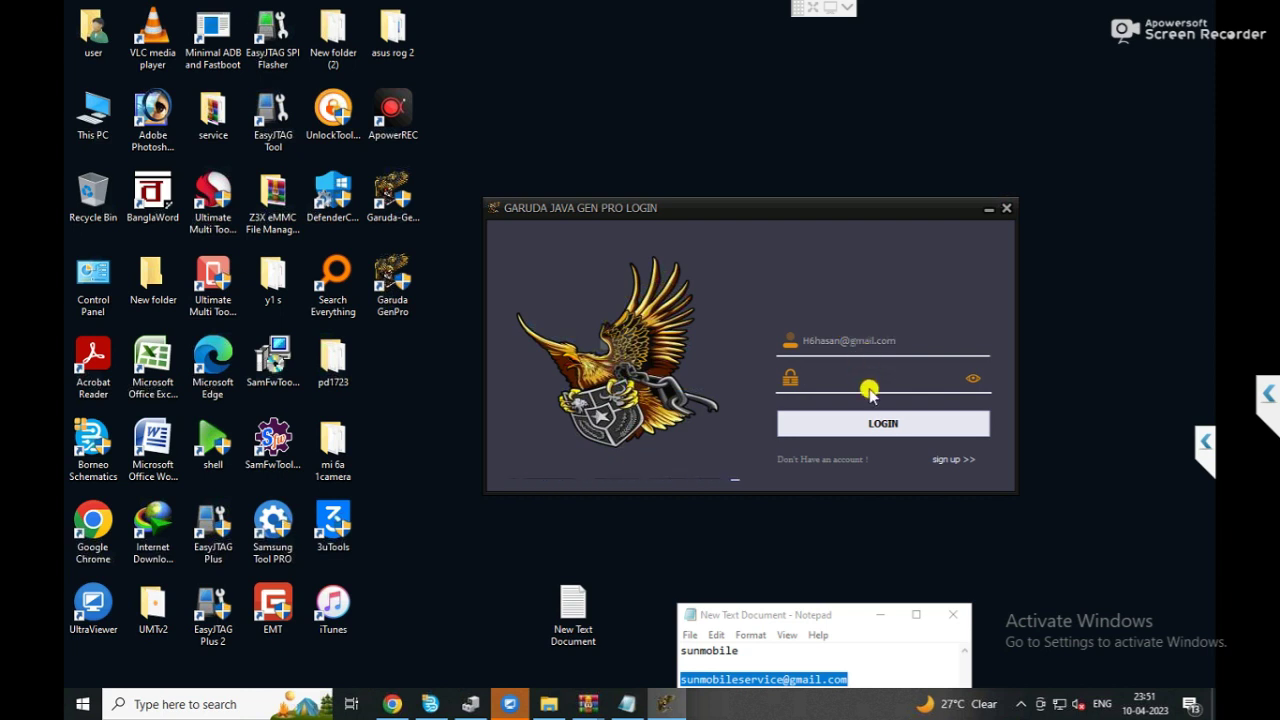
type("*******")
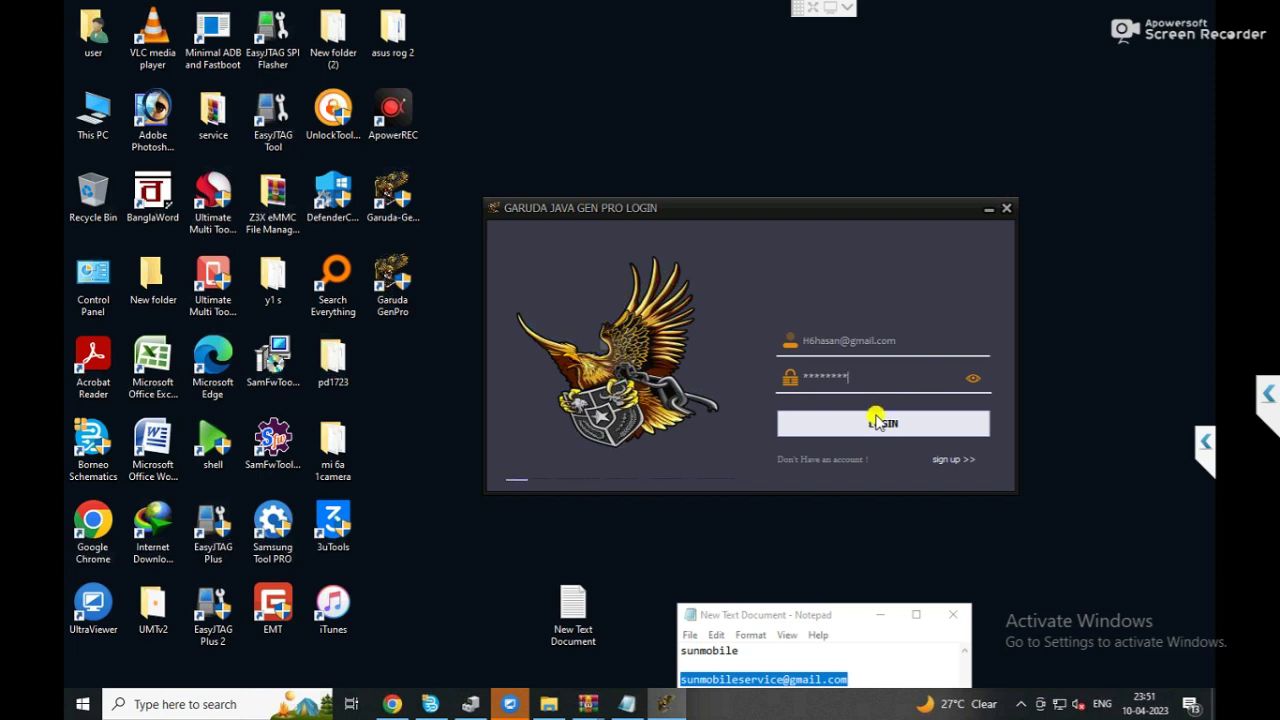
left_click(876, 422)
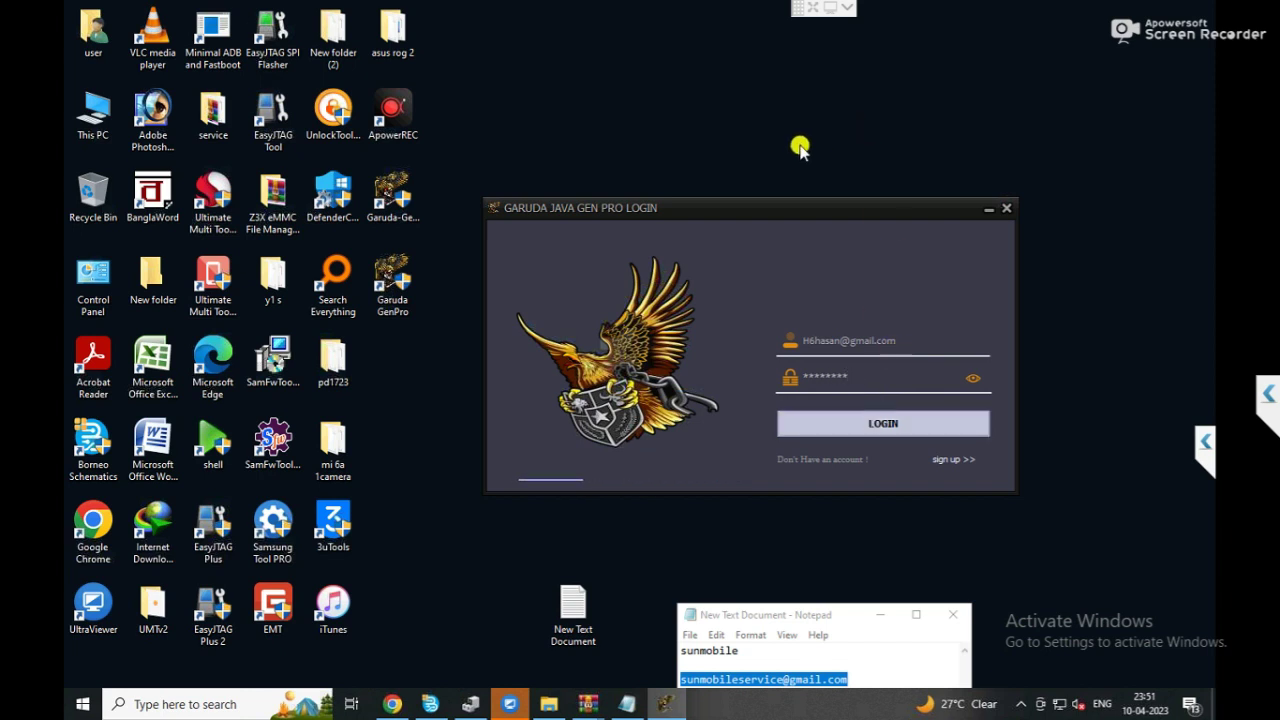
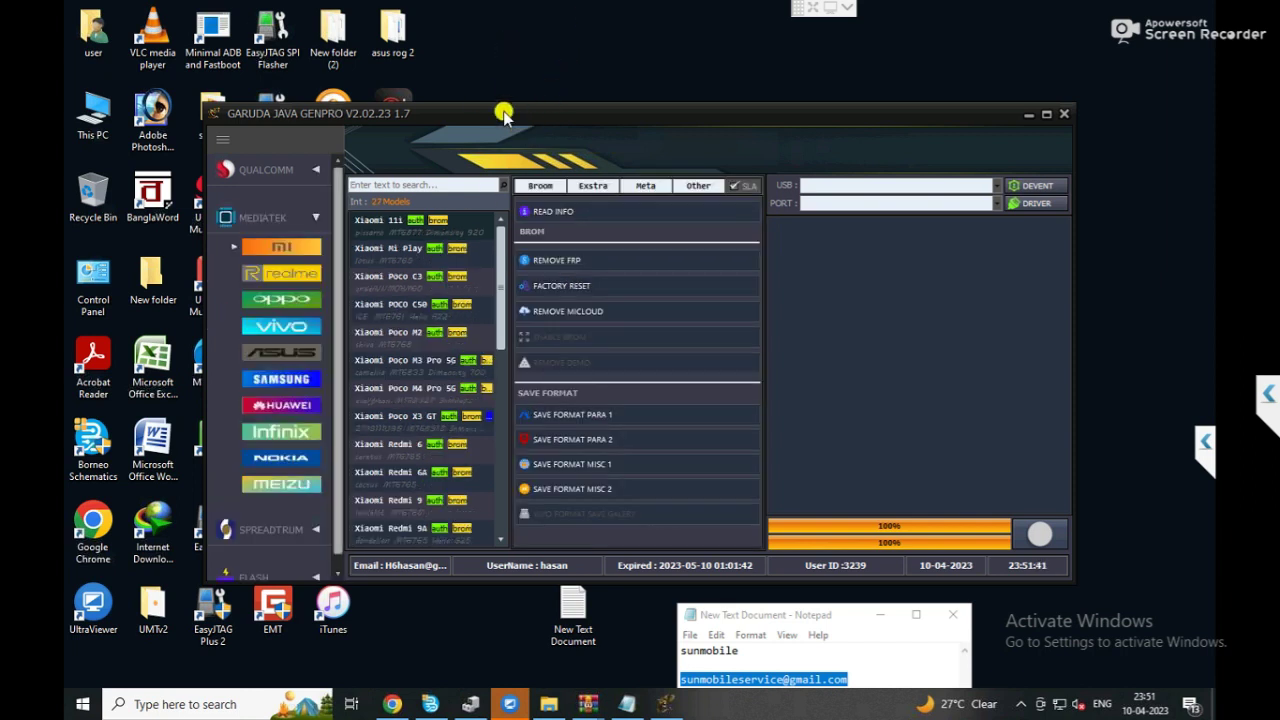
Resize and move the tool window to the right, and relocate the Garuda GenPro desktop shortcut.
double_click(668, 175)
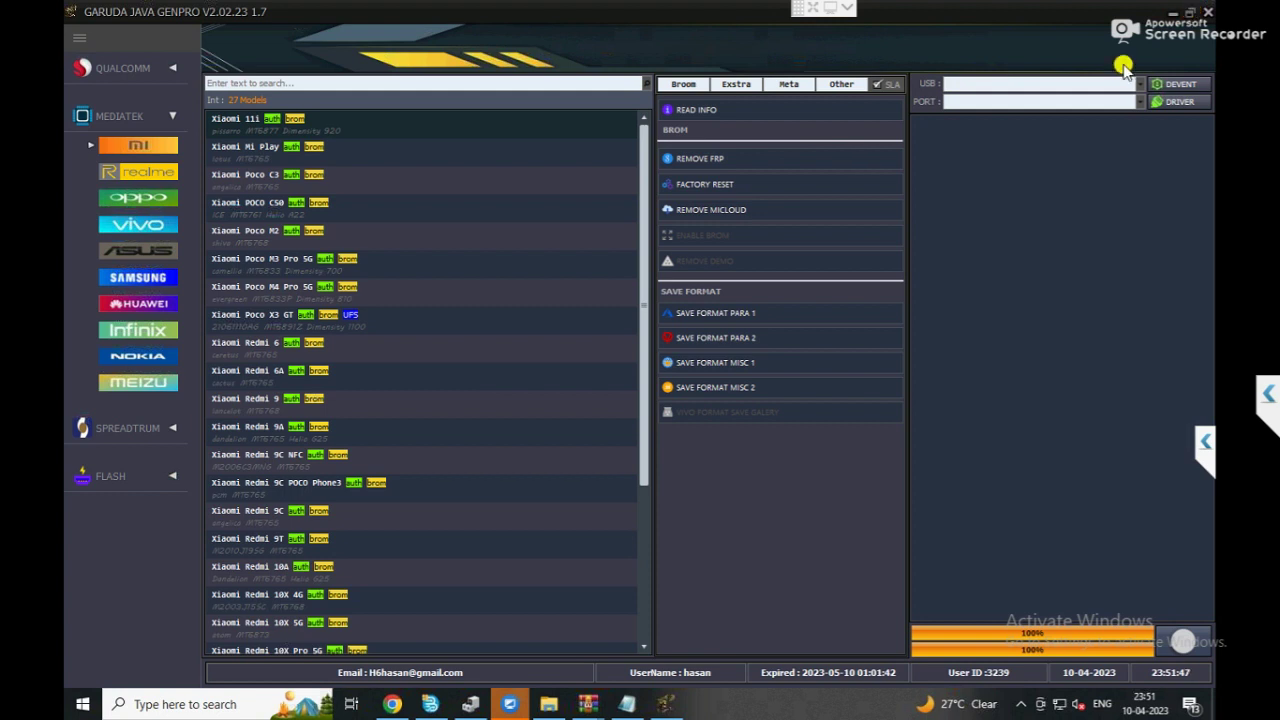
left_click_drag(1123, 65, 916, 160)
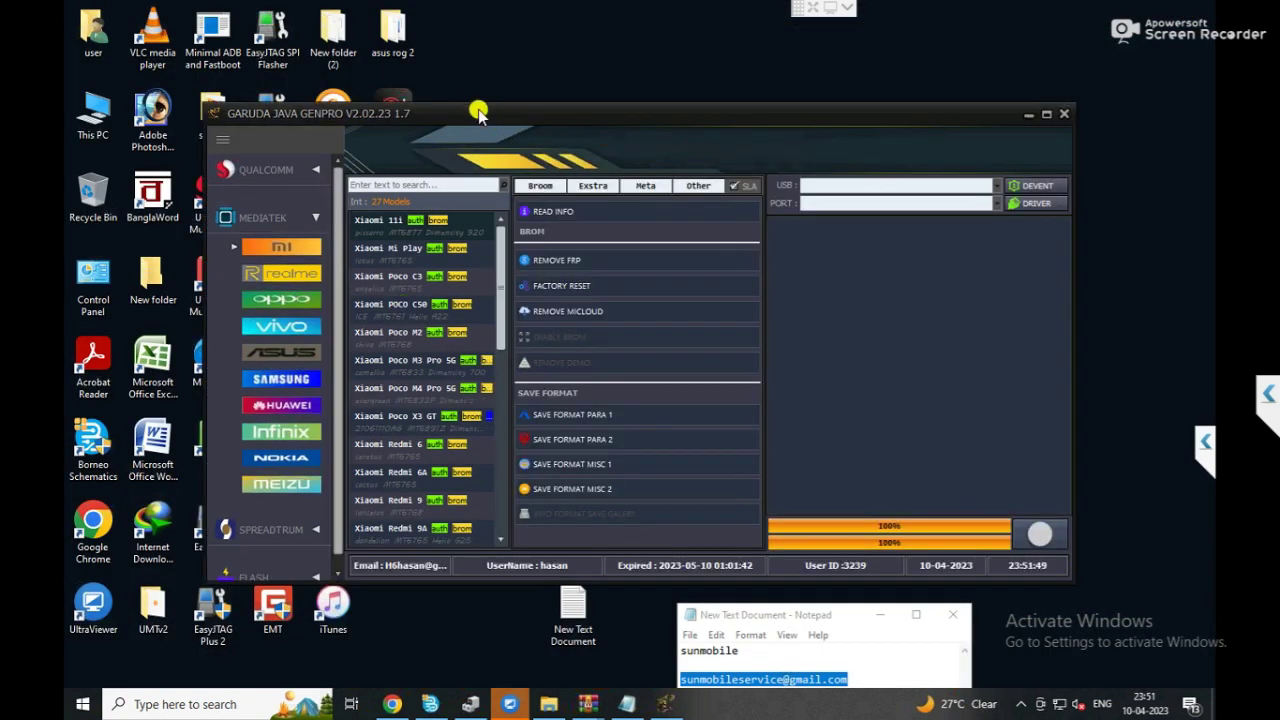
left_click_drag(477, 105, 540, 119)
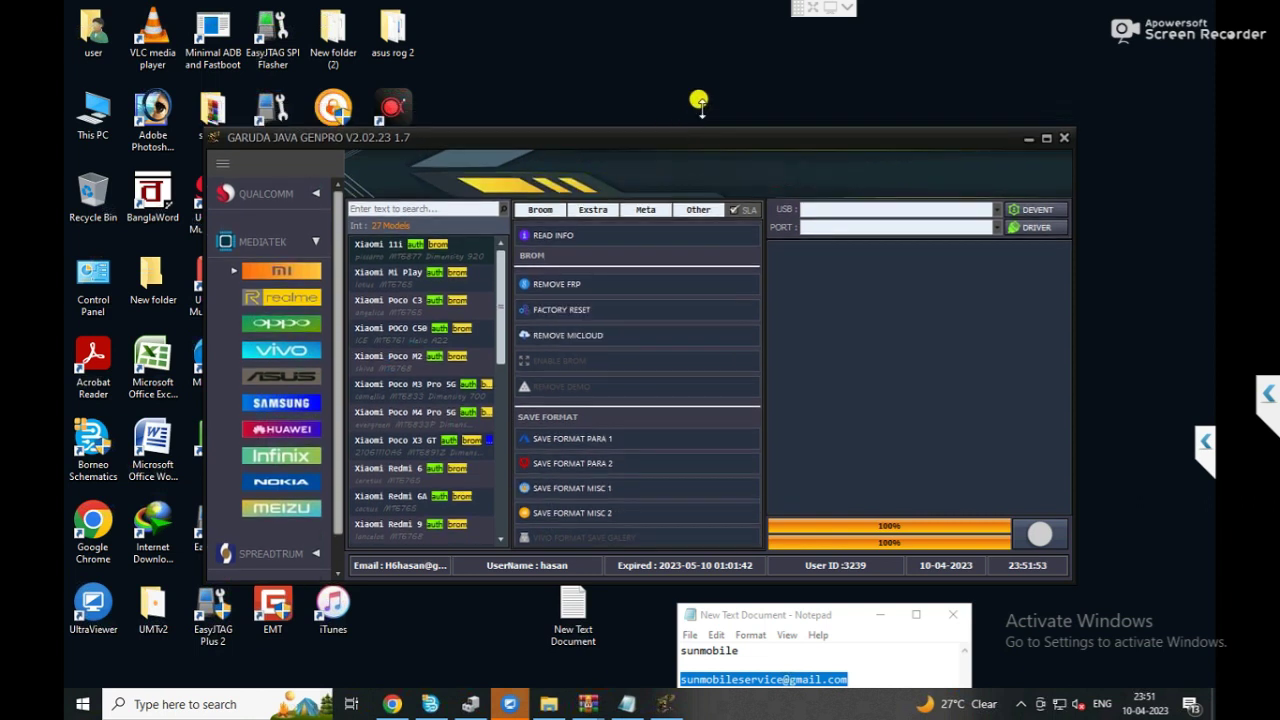
left_click_drag(576, 149, 781, 155)
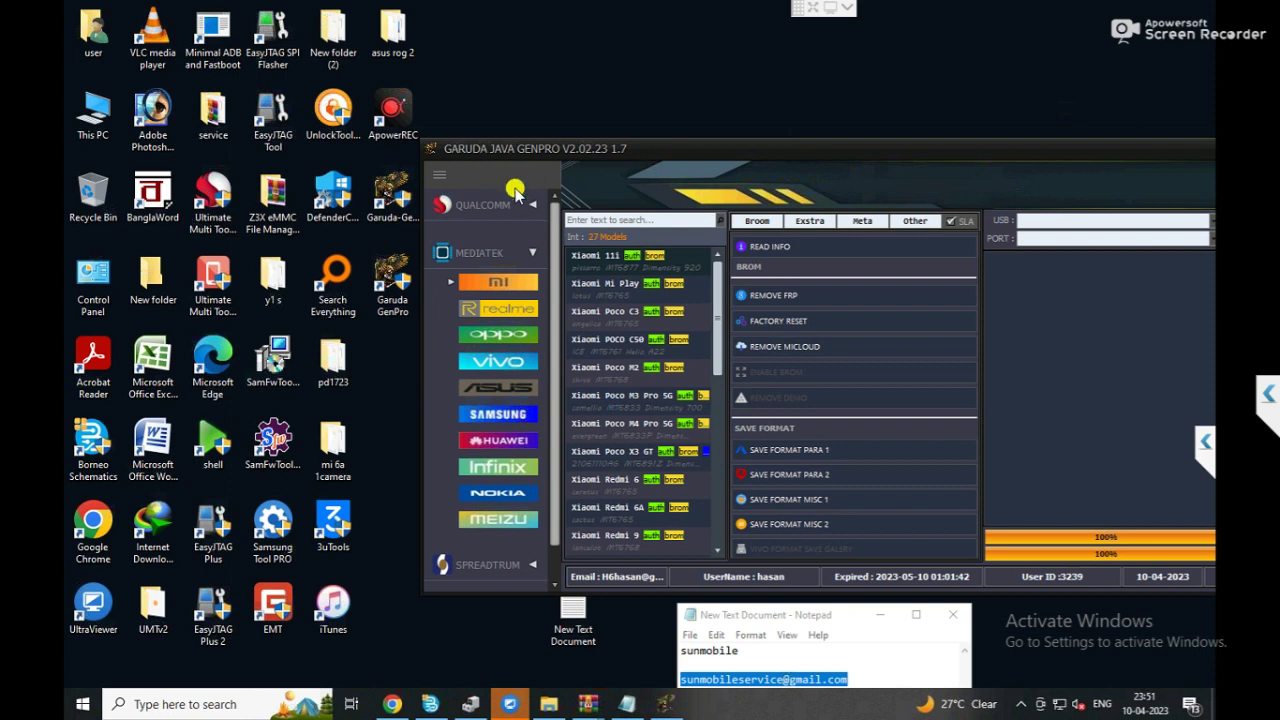
left_click(383, 200)
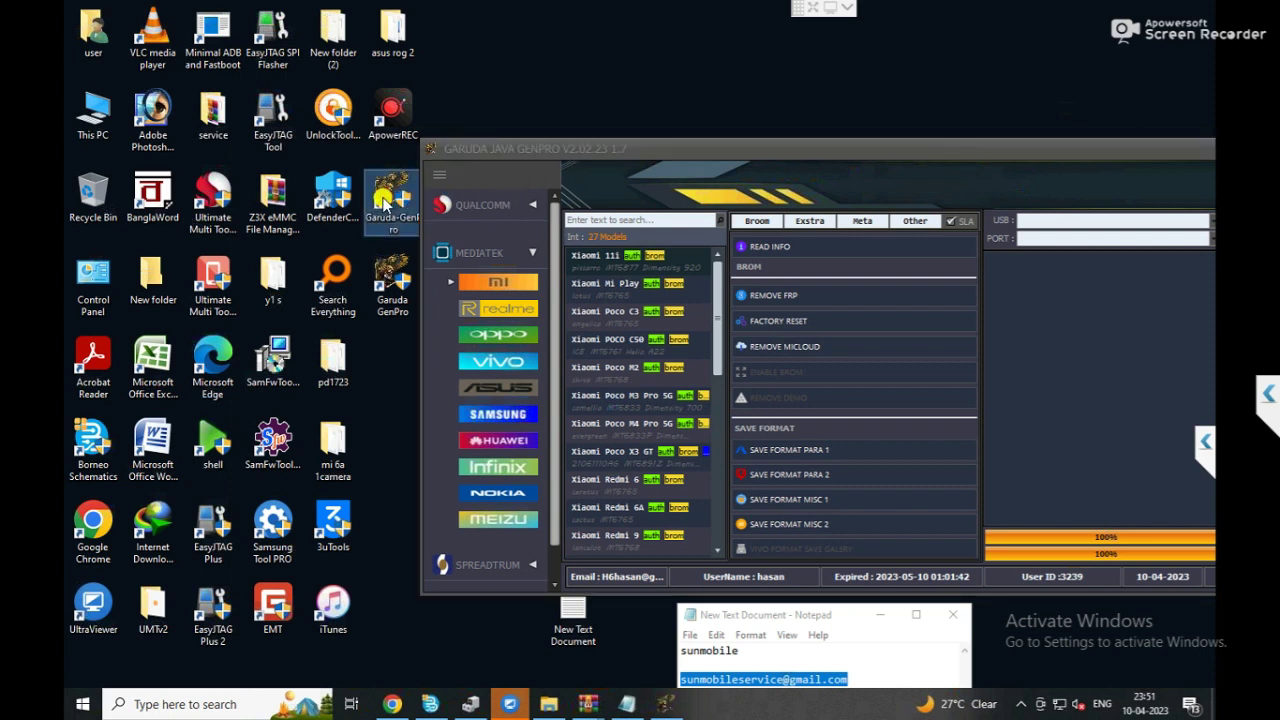
left_click_drag(383, 200, 450, 133)
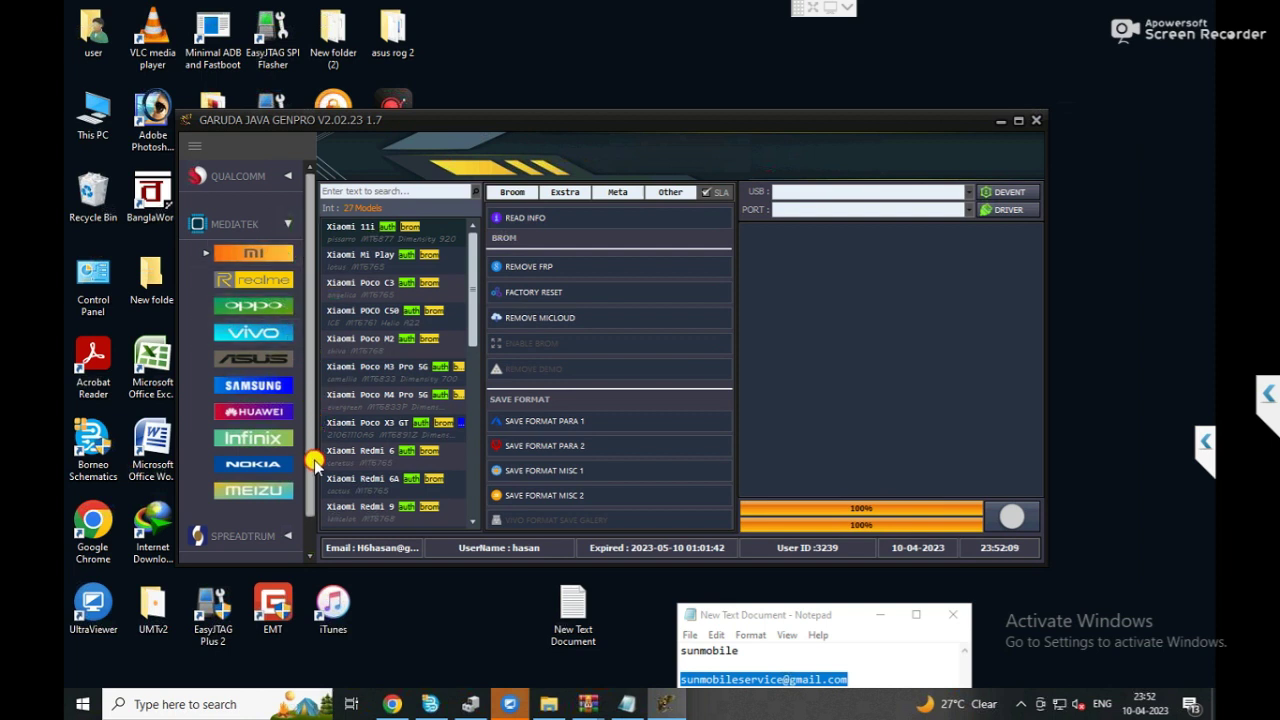
Go from MediaTek to Qualcomm to list 83 Oppo models with Factory Reset, Reset FRP and Reset EFS.
scroll(306, 490, "down", 1)
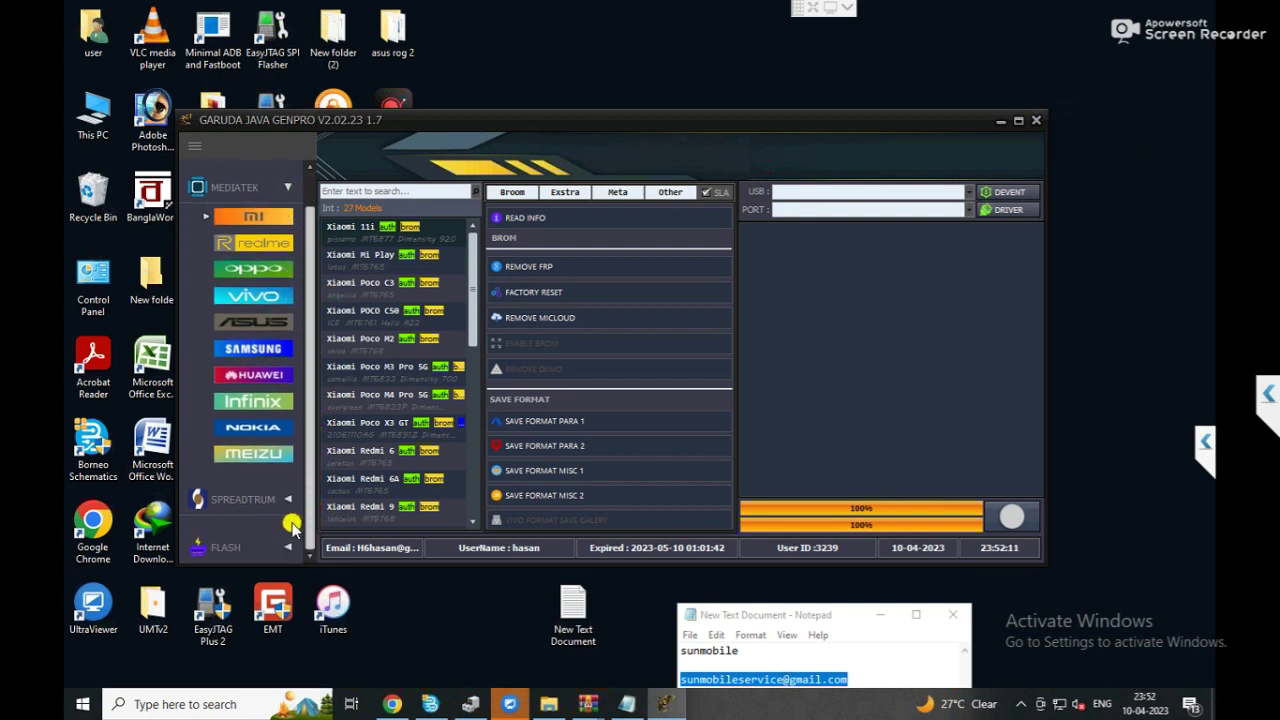
scroll(298, 525, "up", 7)
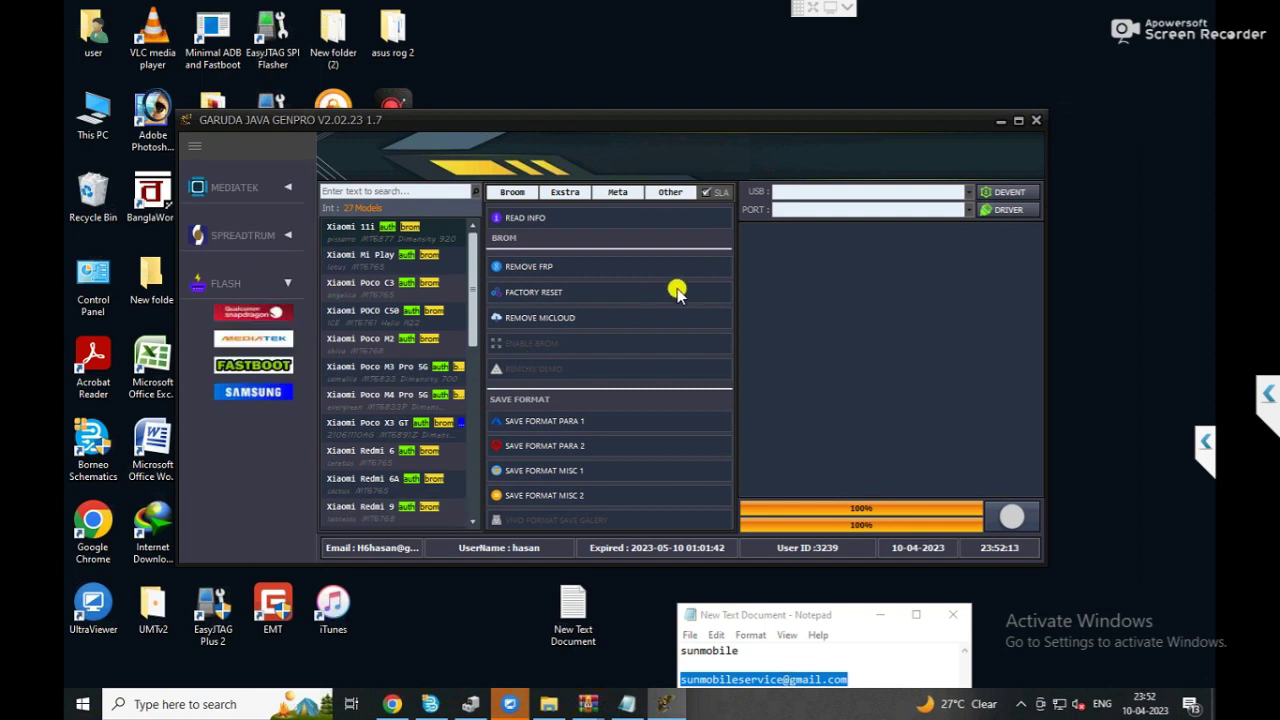
left_click(287, 187)
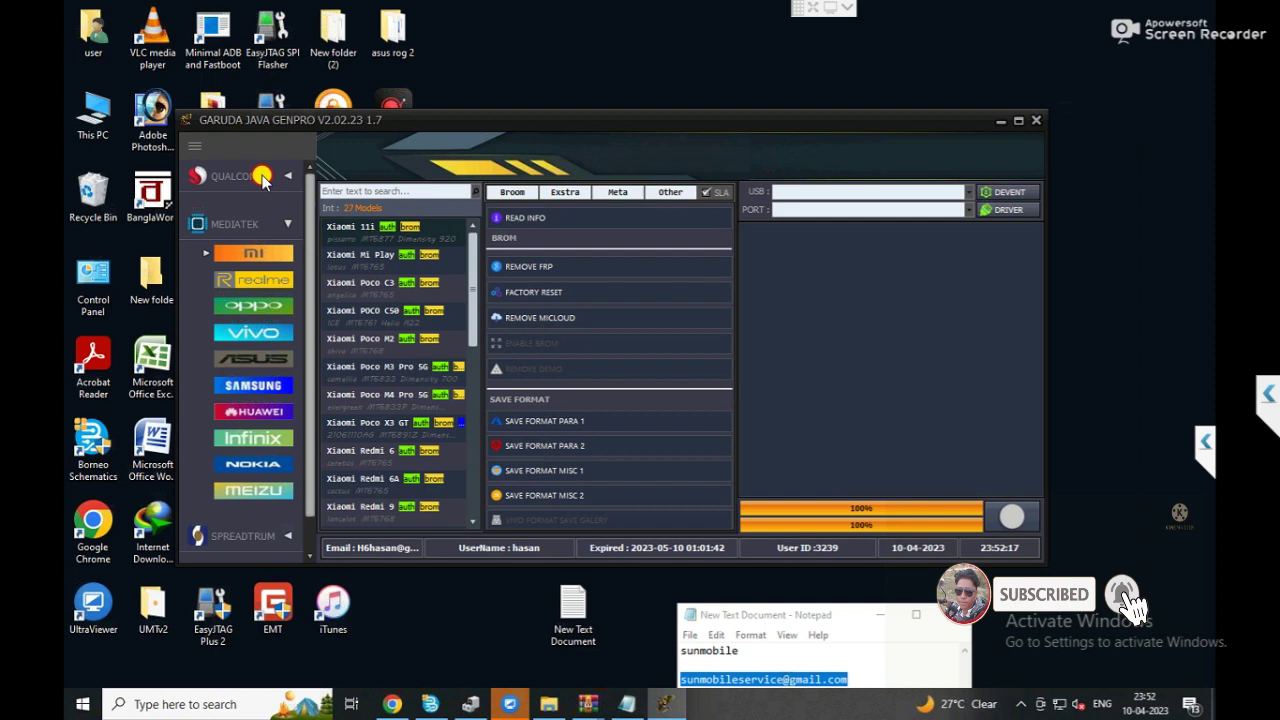
left_click(287, 176)
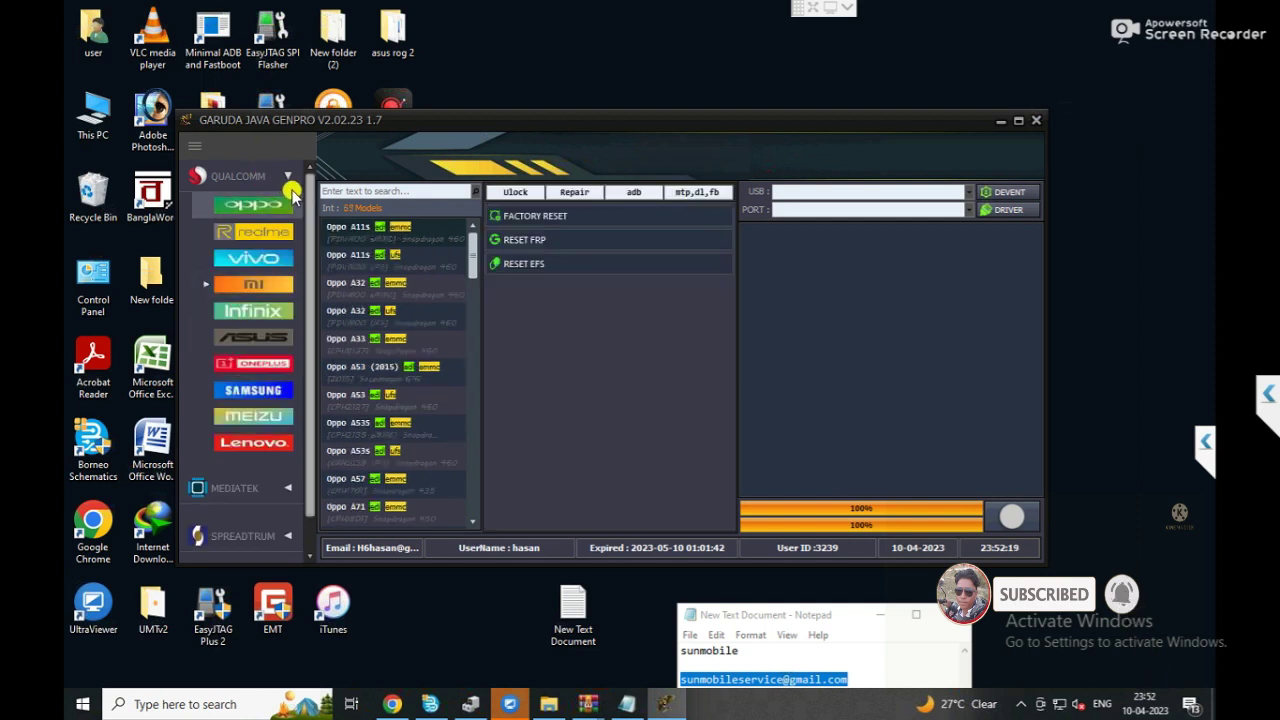
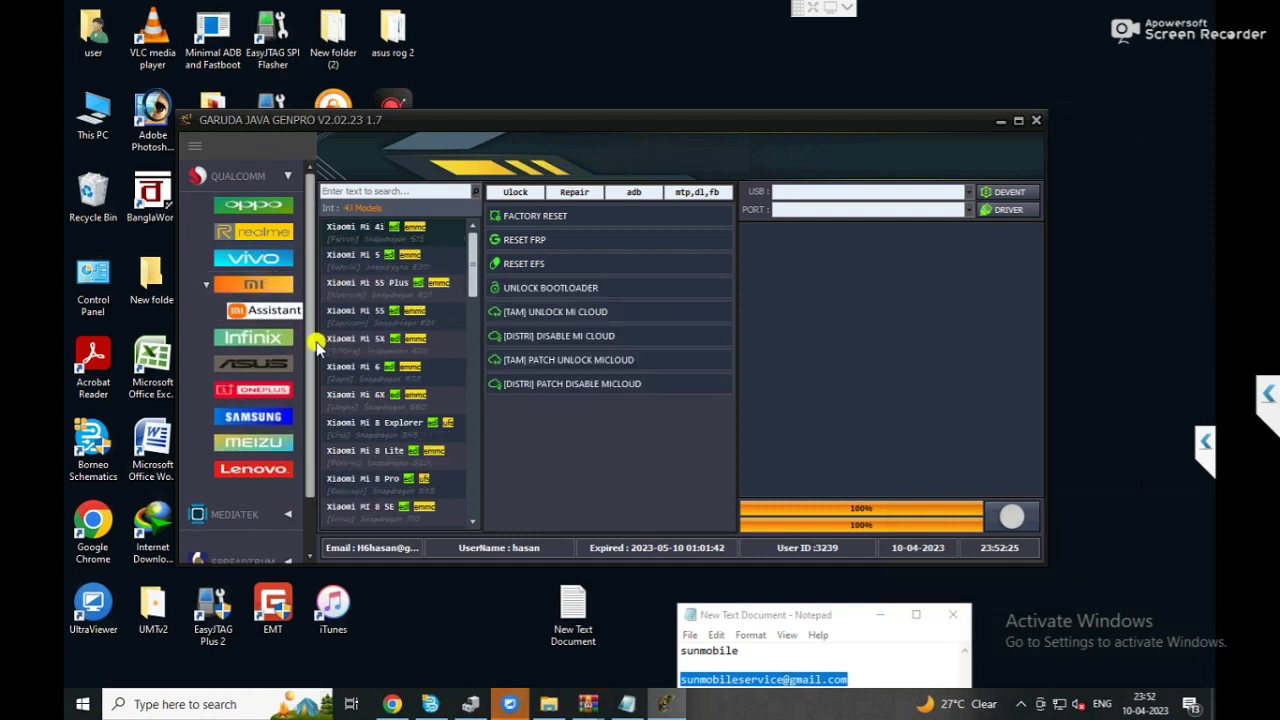
Scroll to the Xiaomi Mi 10 / Mi 11 models and load their Reset FRP, Unlock Mi Cloud, Wipe Userdata and Enable Diag ADB options.
scroll(313, 408, "down", 2)
left_click_drag(313, 408, 313, 423)
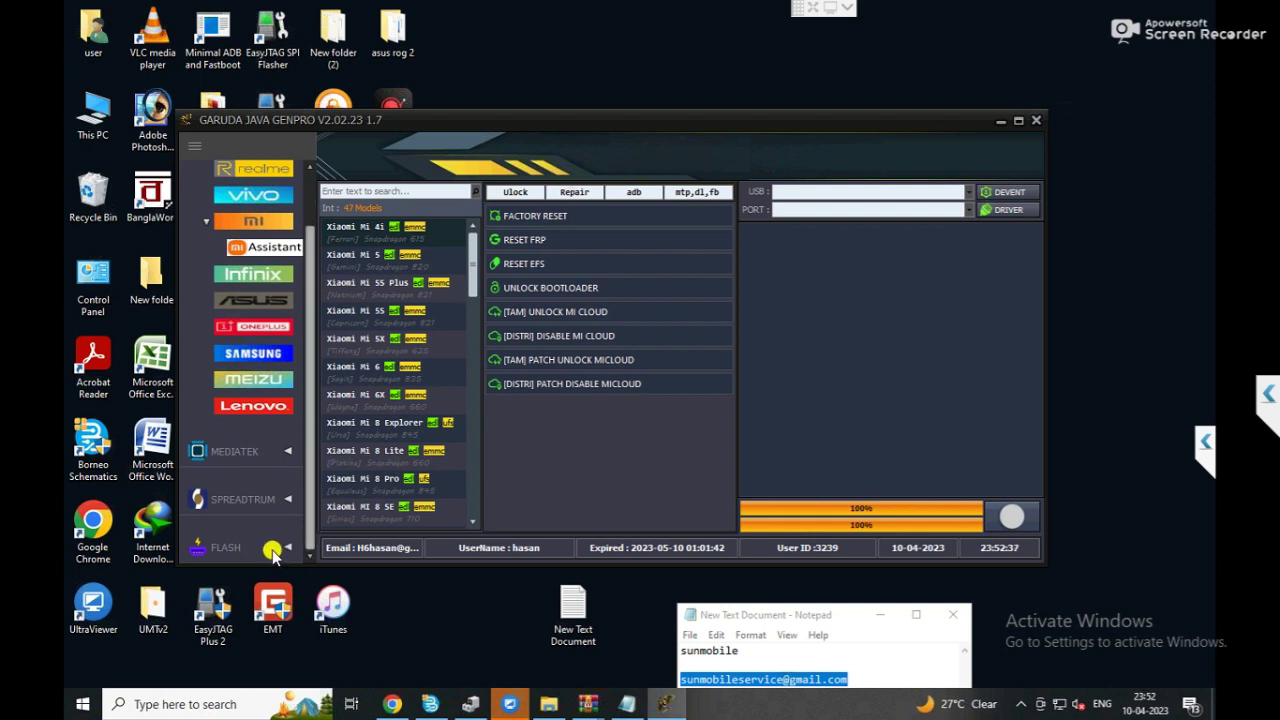
scroll(365, 405, "down", 5)
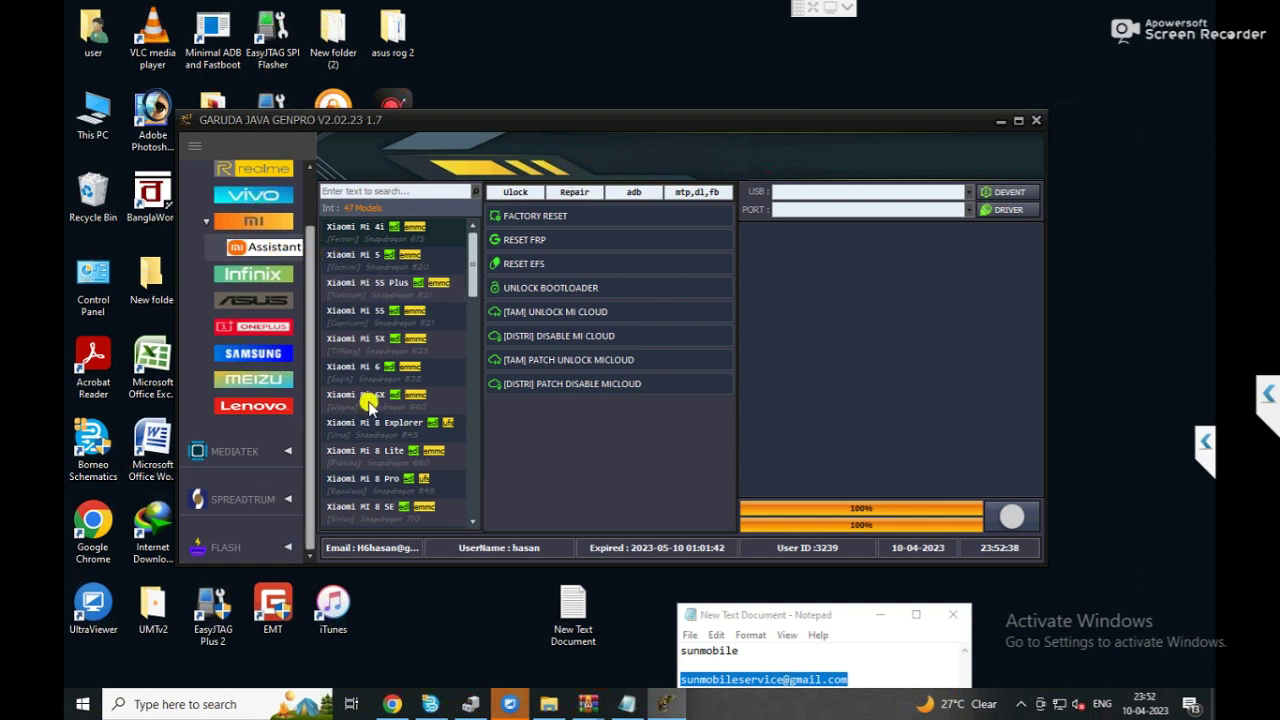
left_click(322, 500)
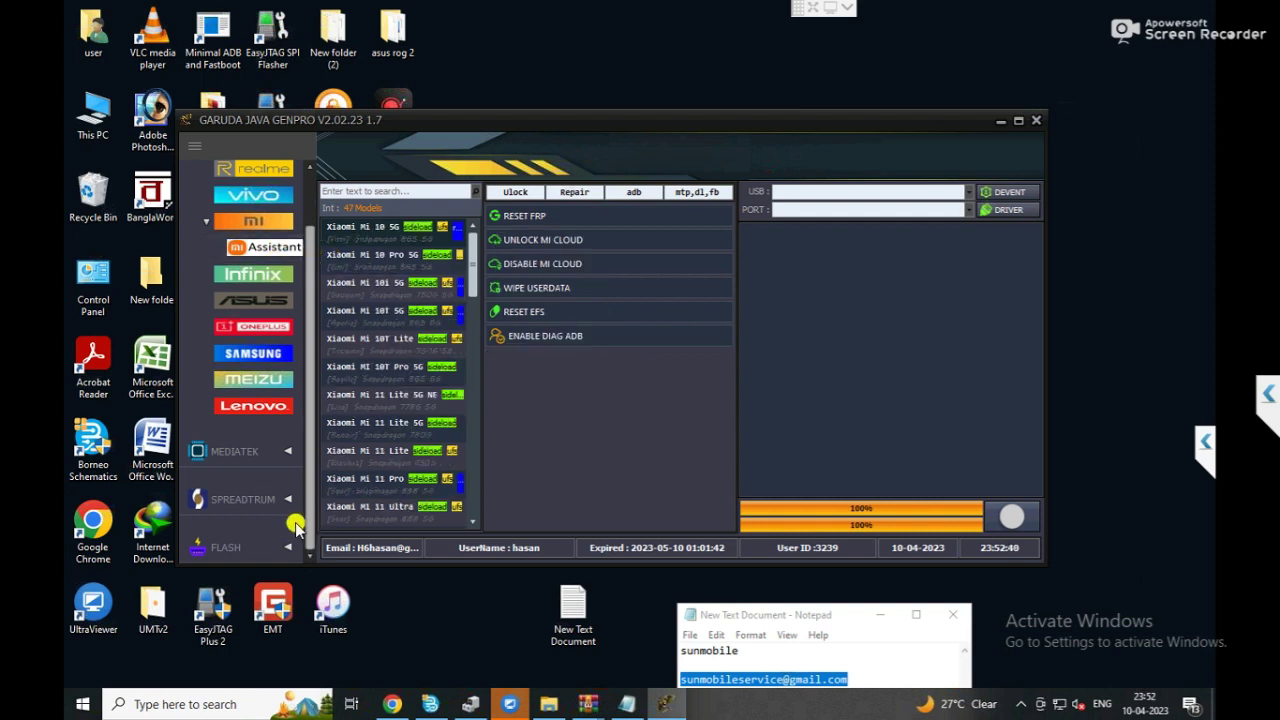
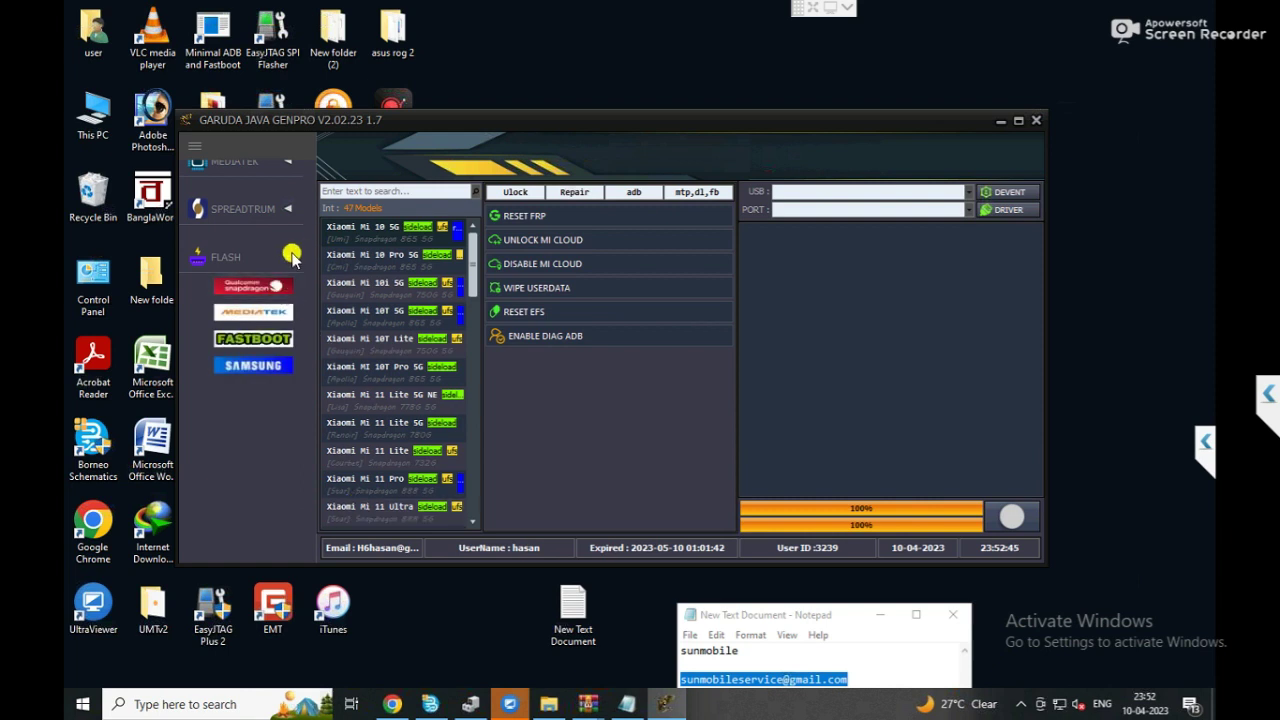
Open the FASTBOOT flash page and choose to load a Flash_all.bat firmware.
scroll(291, 256, "up", 2)
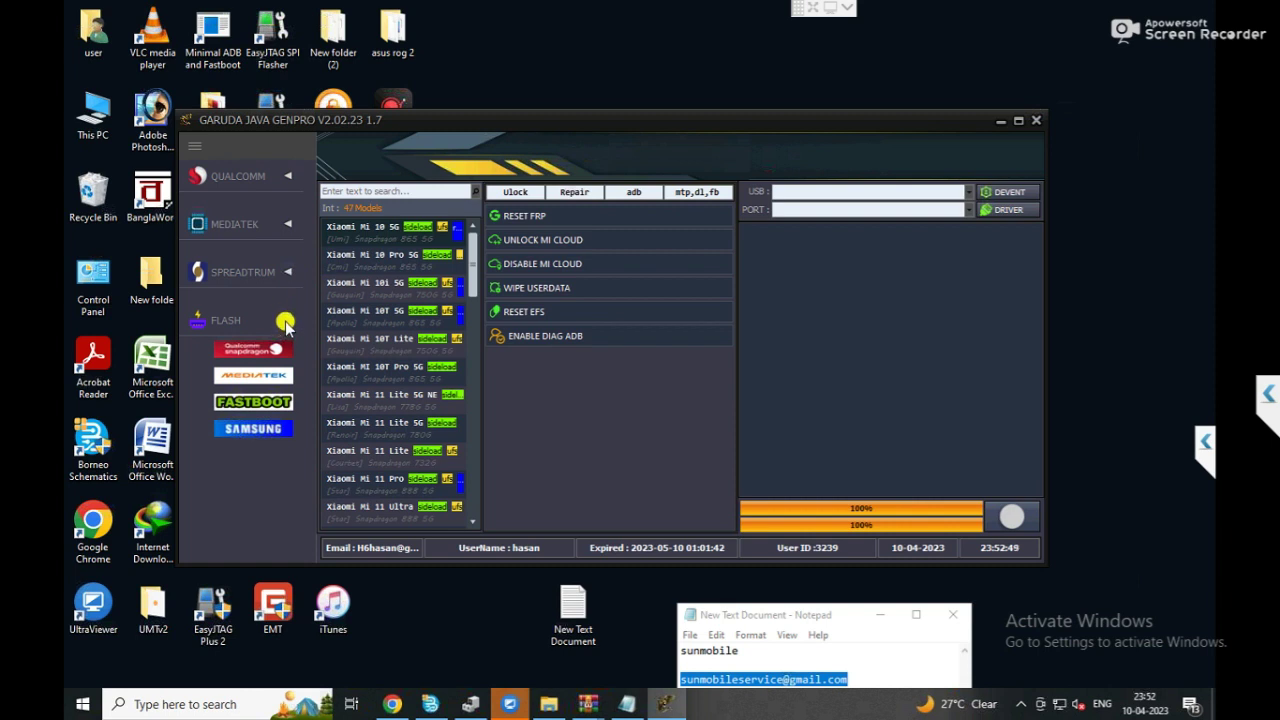
left_click(280, 402)
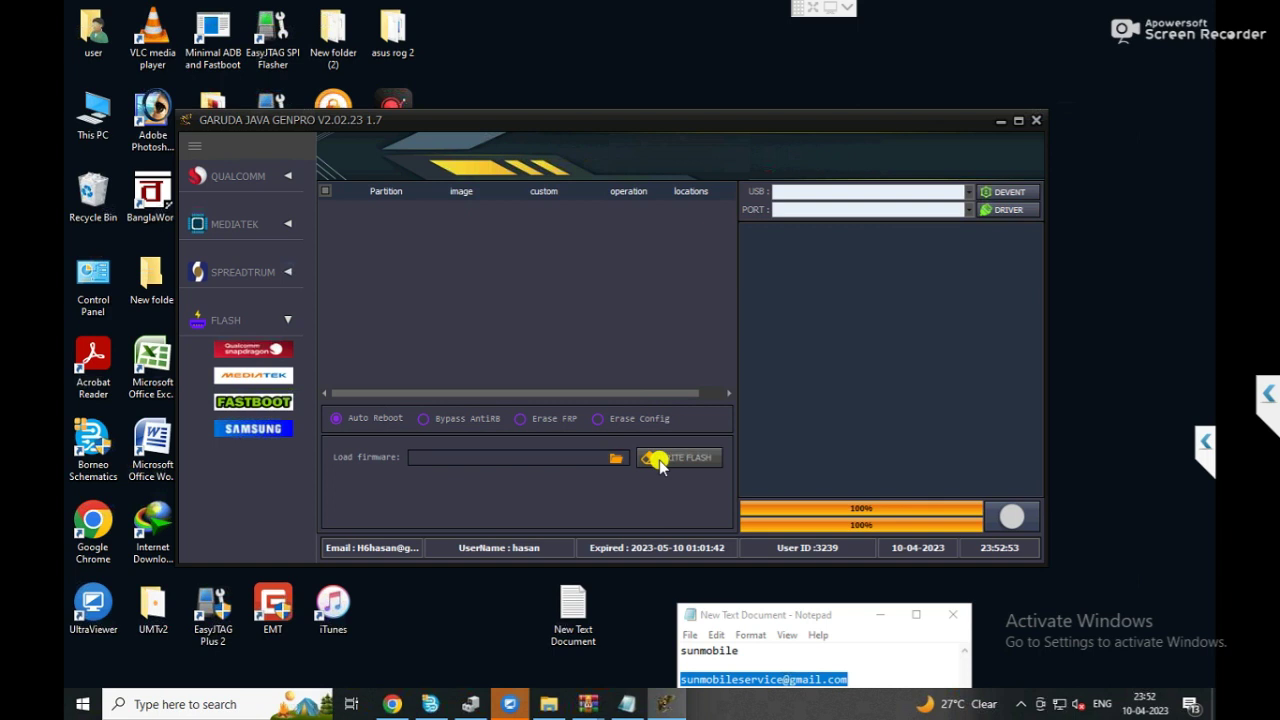
left_click(607, 460)
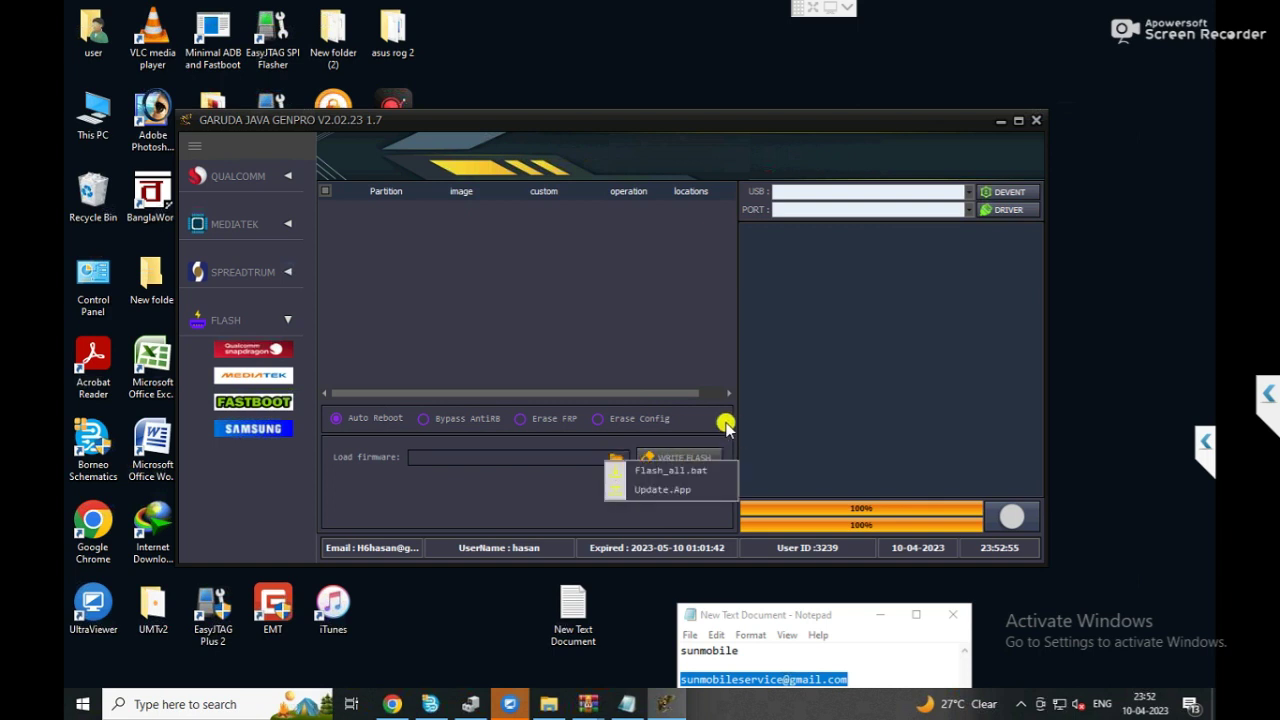
left_click(682, 470)
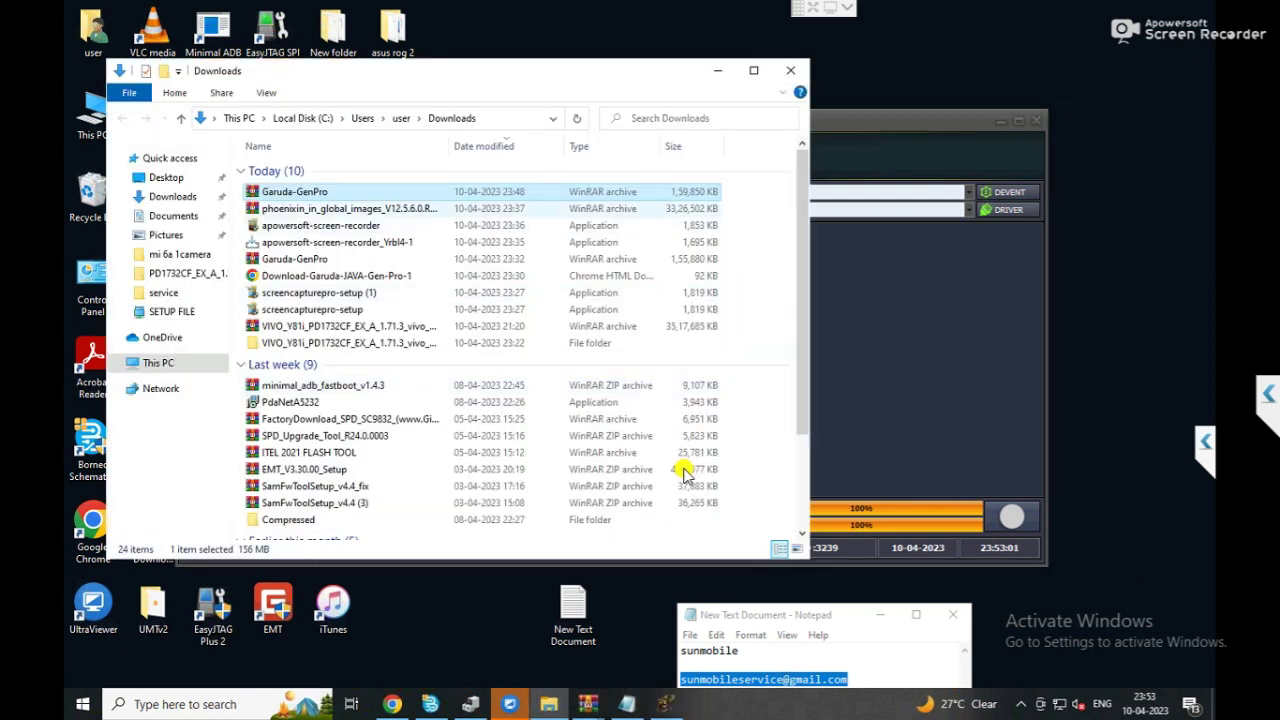
Extract the phoenixin global images archive into its suggested Downloads folder.
key("Down")
key("shift+F10")
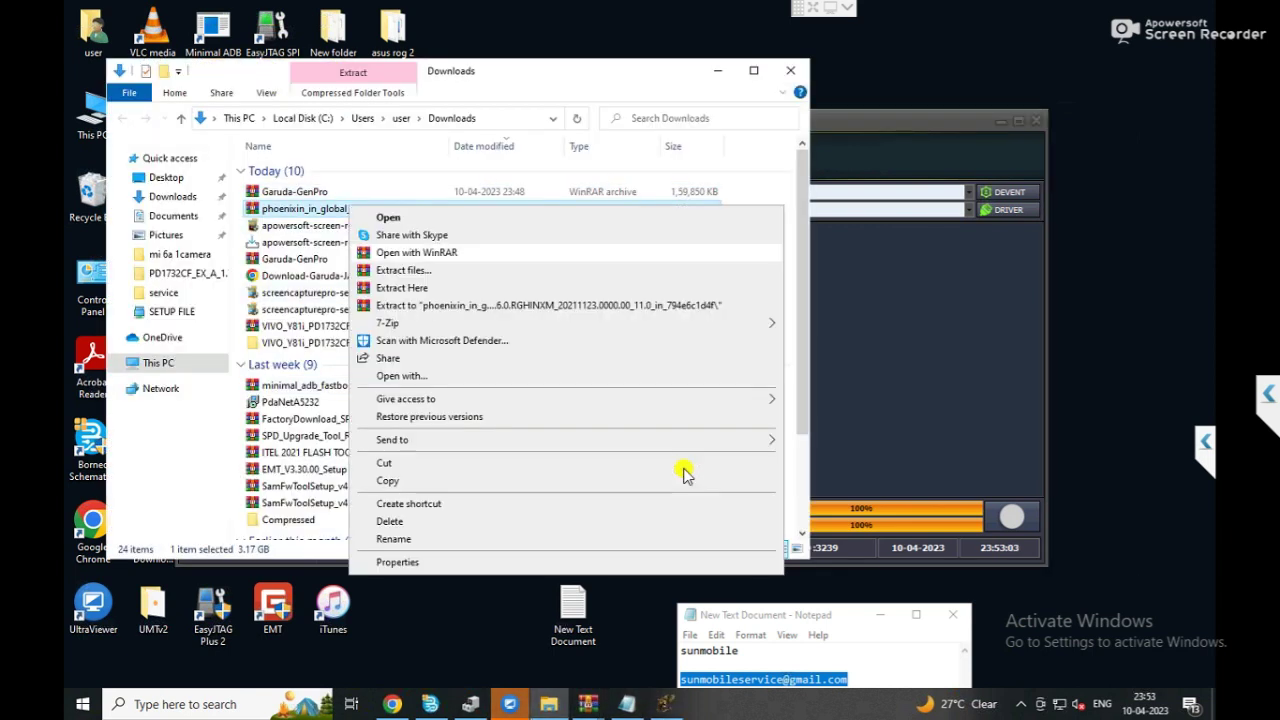
key("Down")
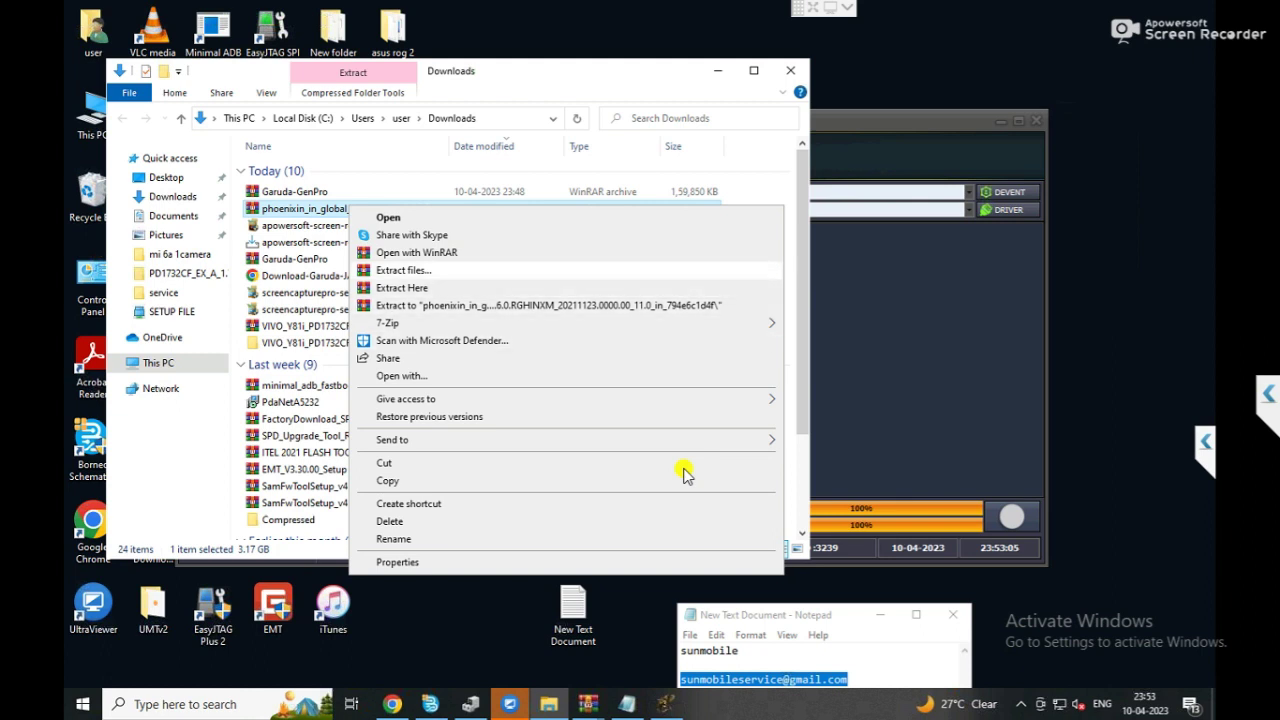
key("Return")
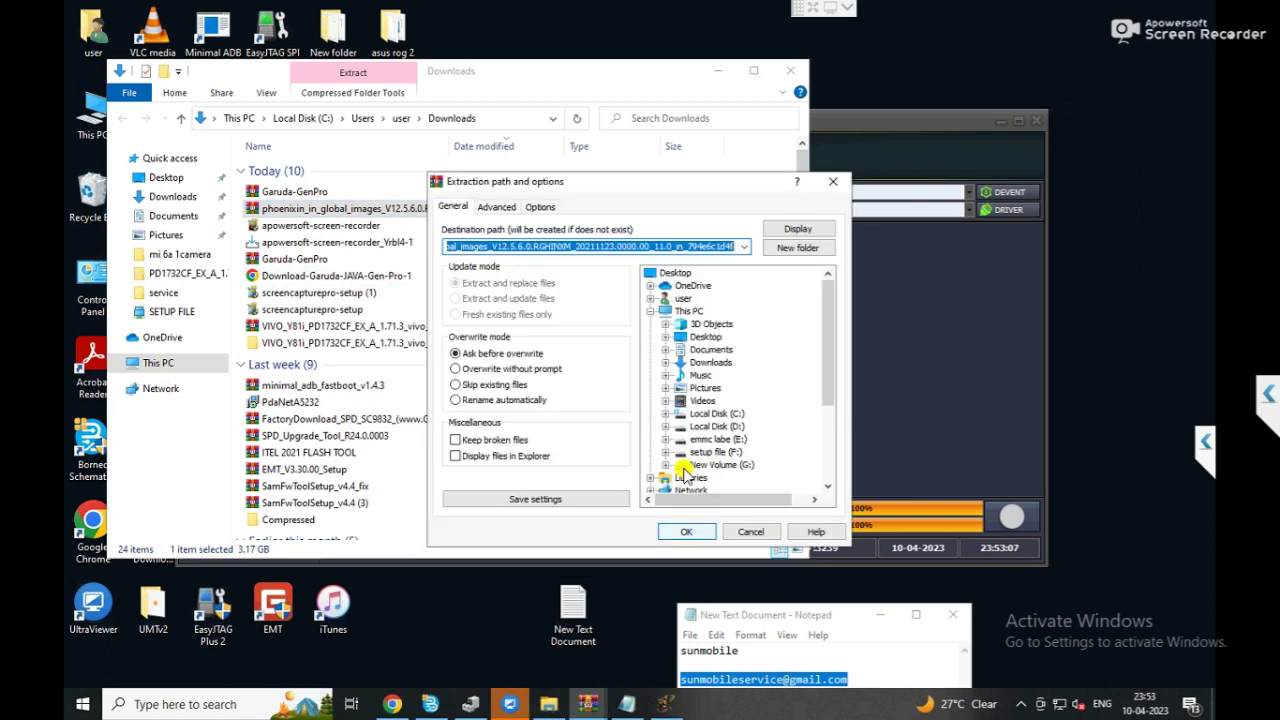
key("Return")
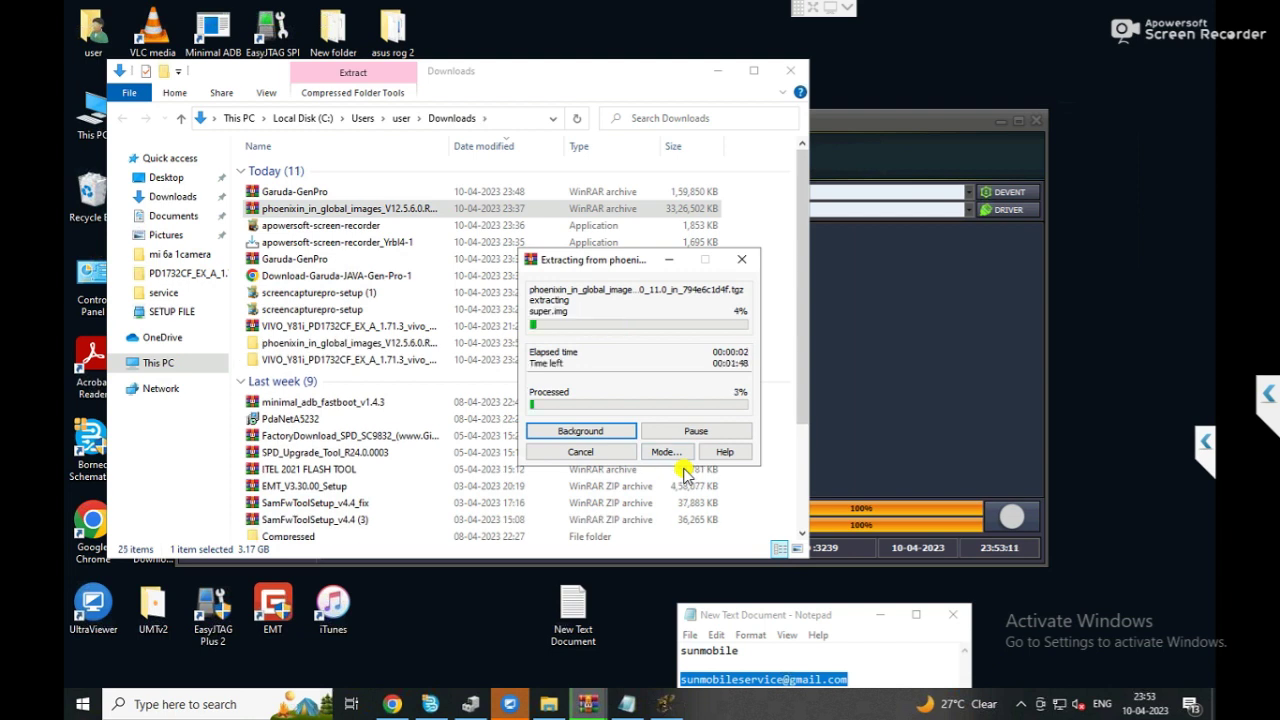
Empty the Recycle Bin, confirming permanent deletion.
right_click(90, 200)
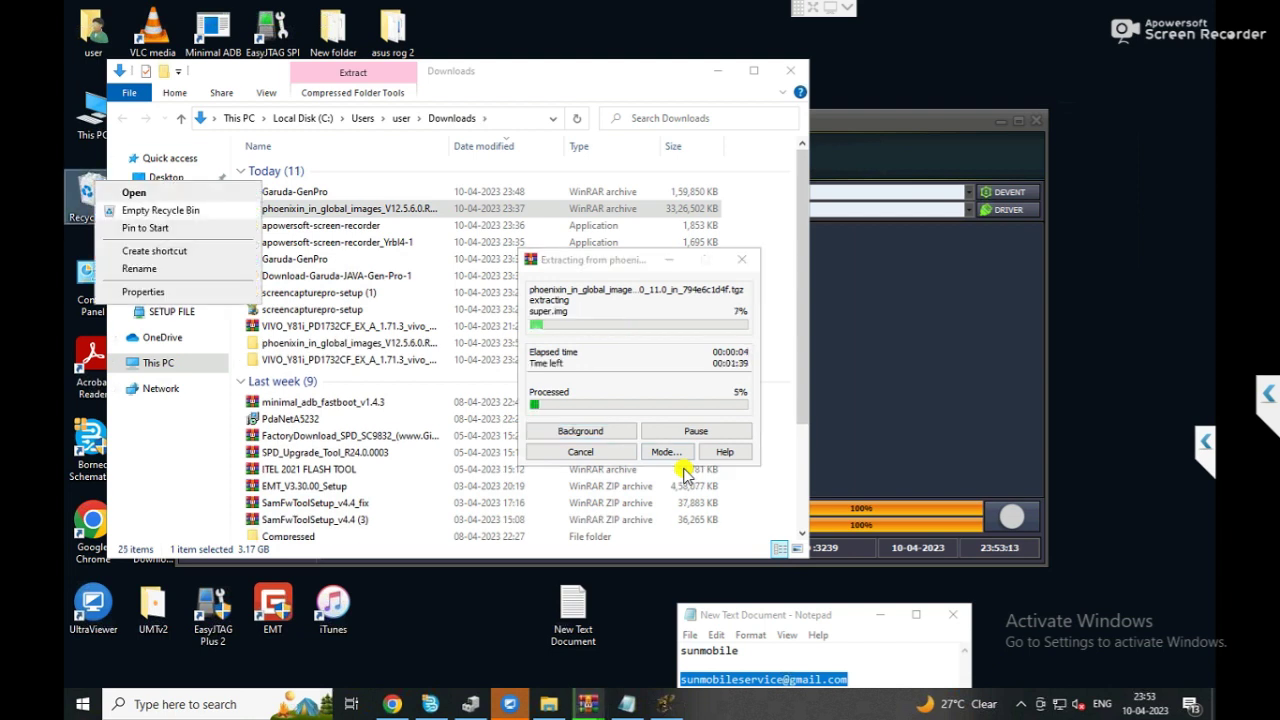
left_click(160, 210)
key("Return")
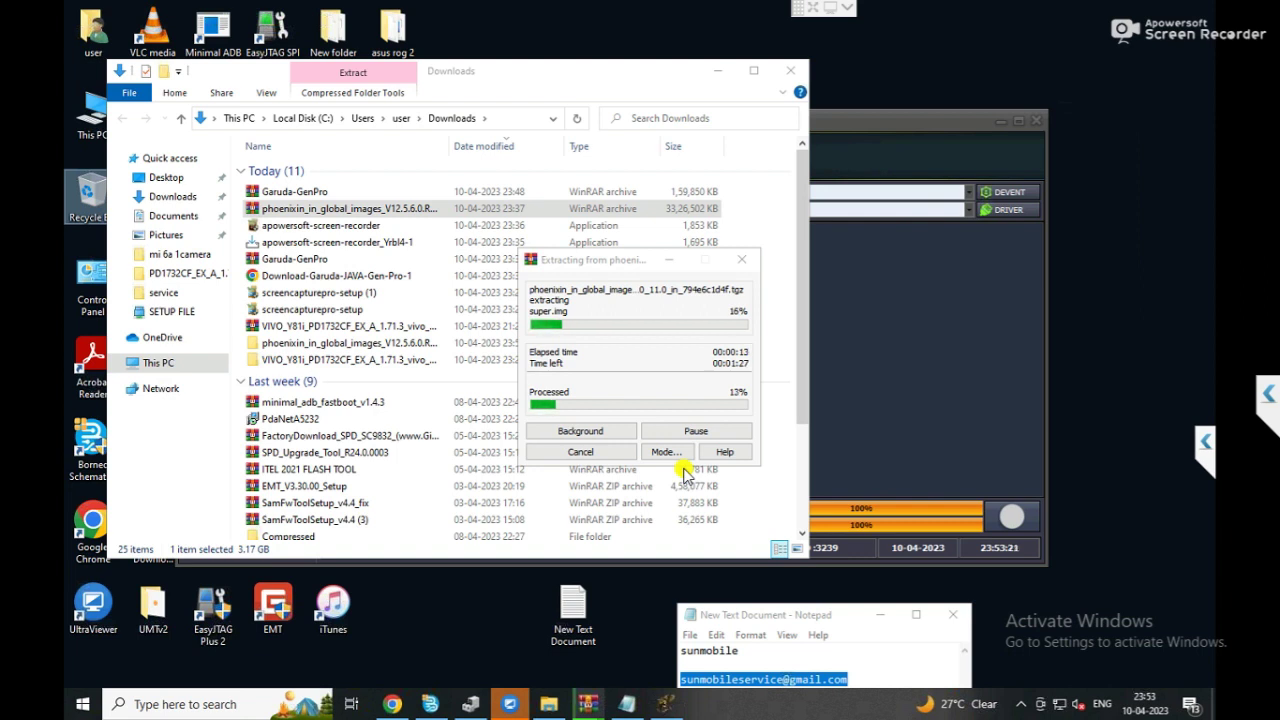
Minimize the Downloads window and wait while the firmware extraction passes 90%.
left_click(718, 76)
left_click(718, 72)
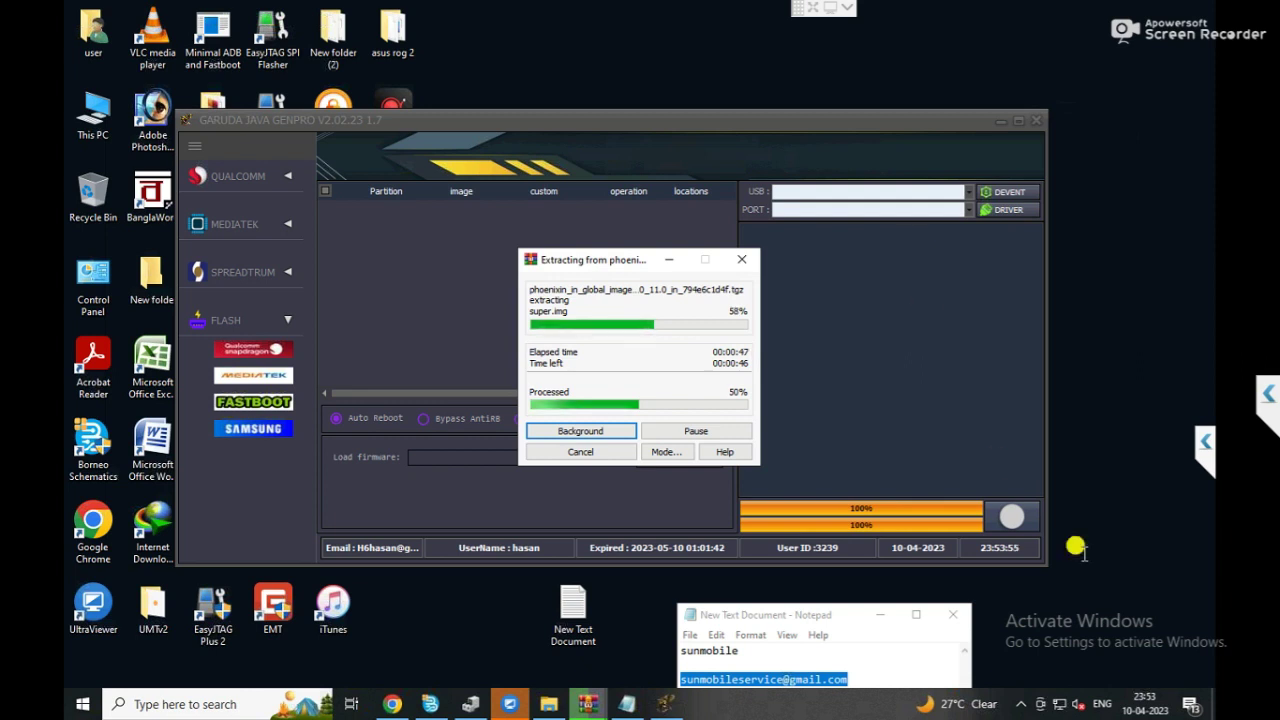
left_click(1021, 701)
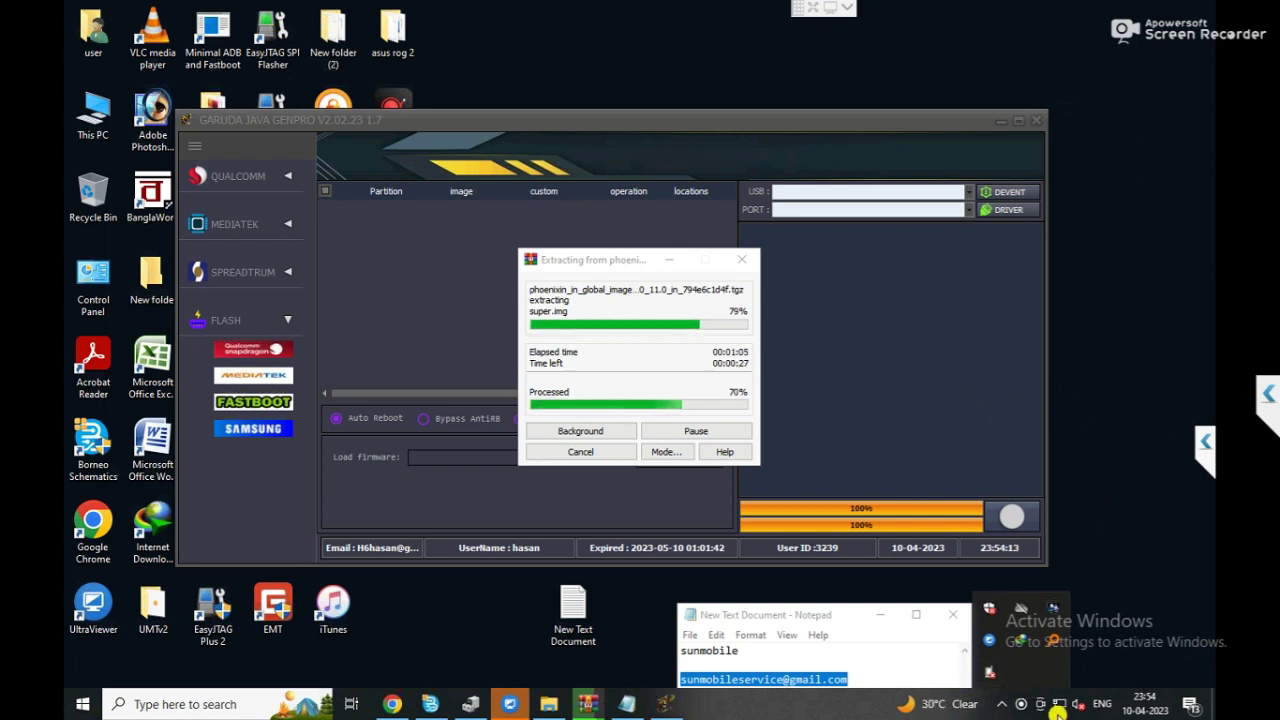
right_click(1025, 705)
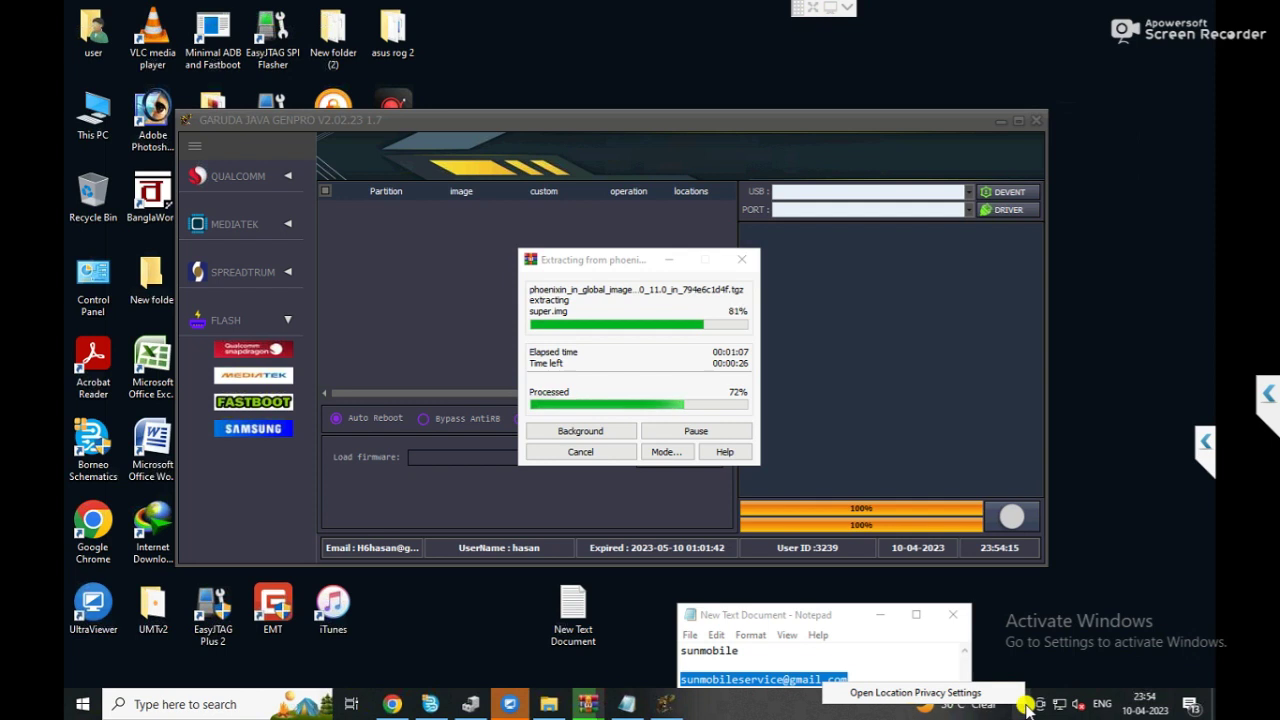
left_click(1025, 706)
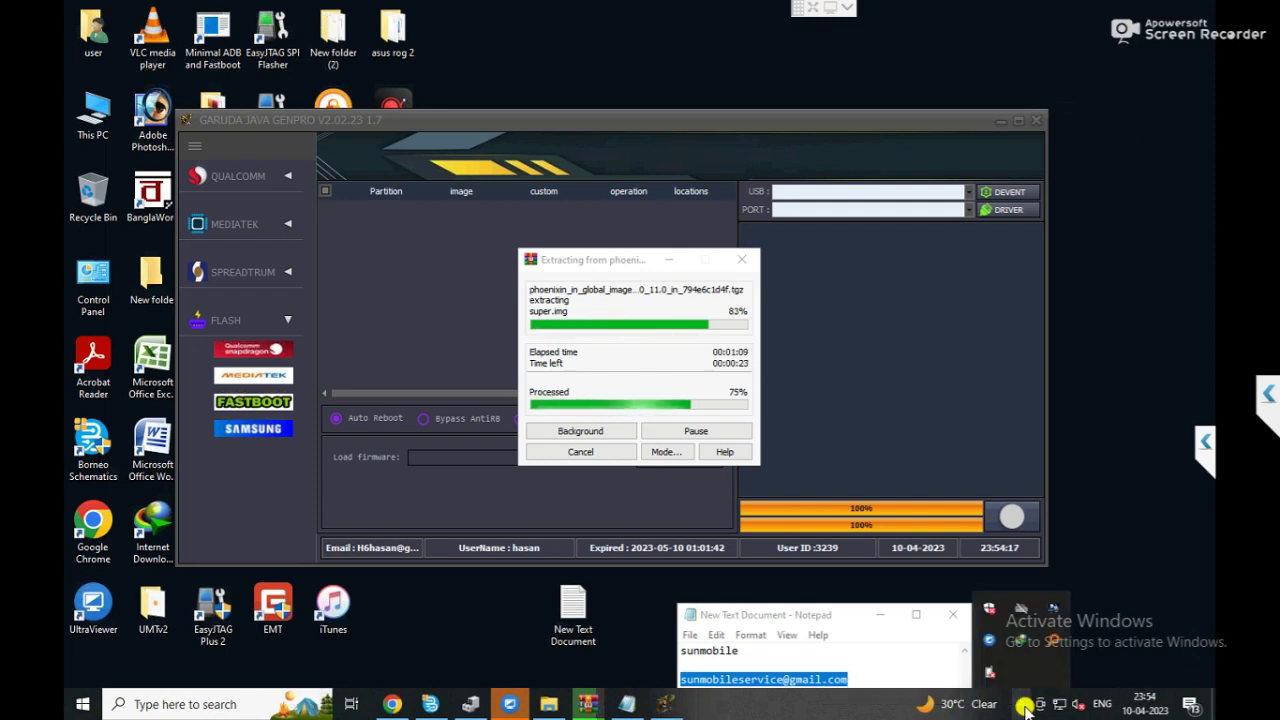
left_click(1070, 480)
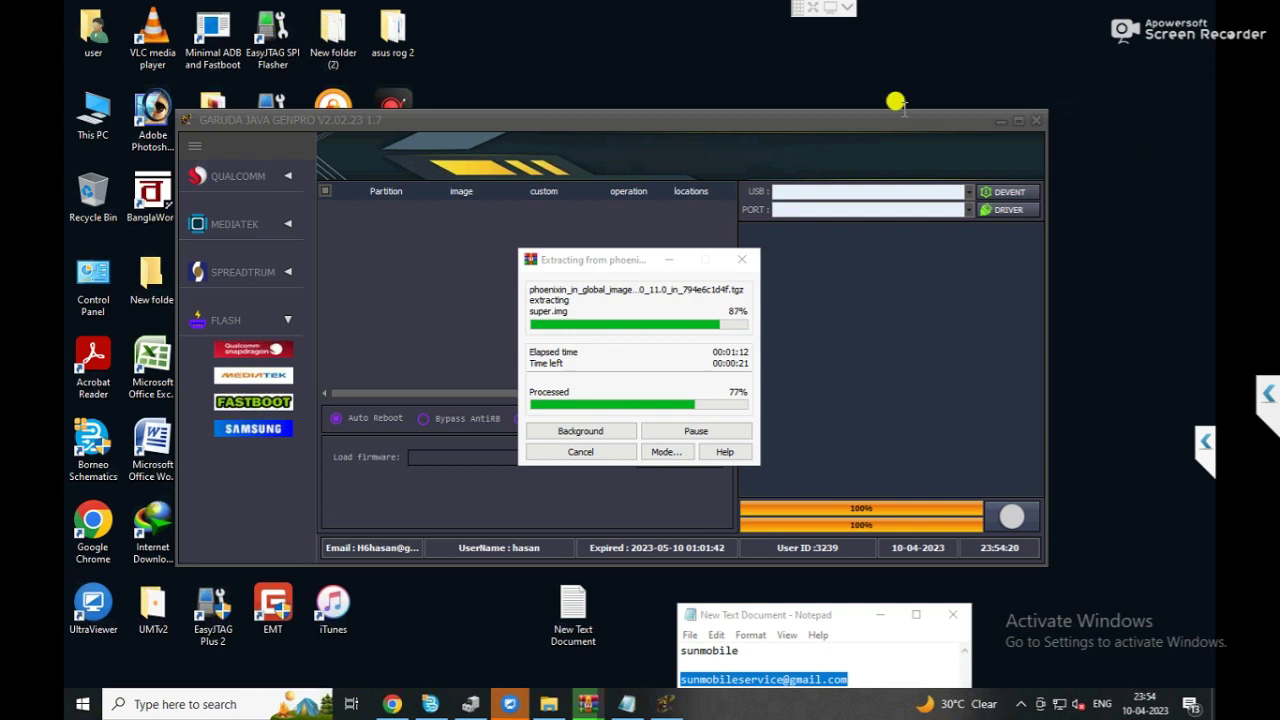
left_click(830, 8)
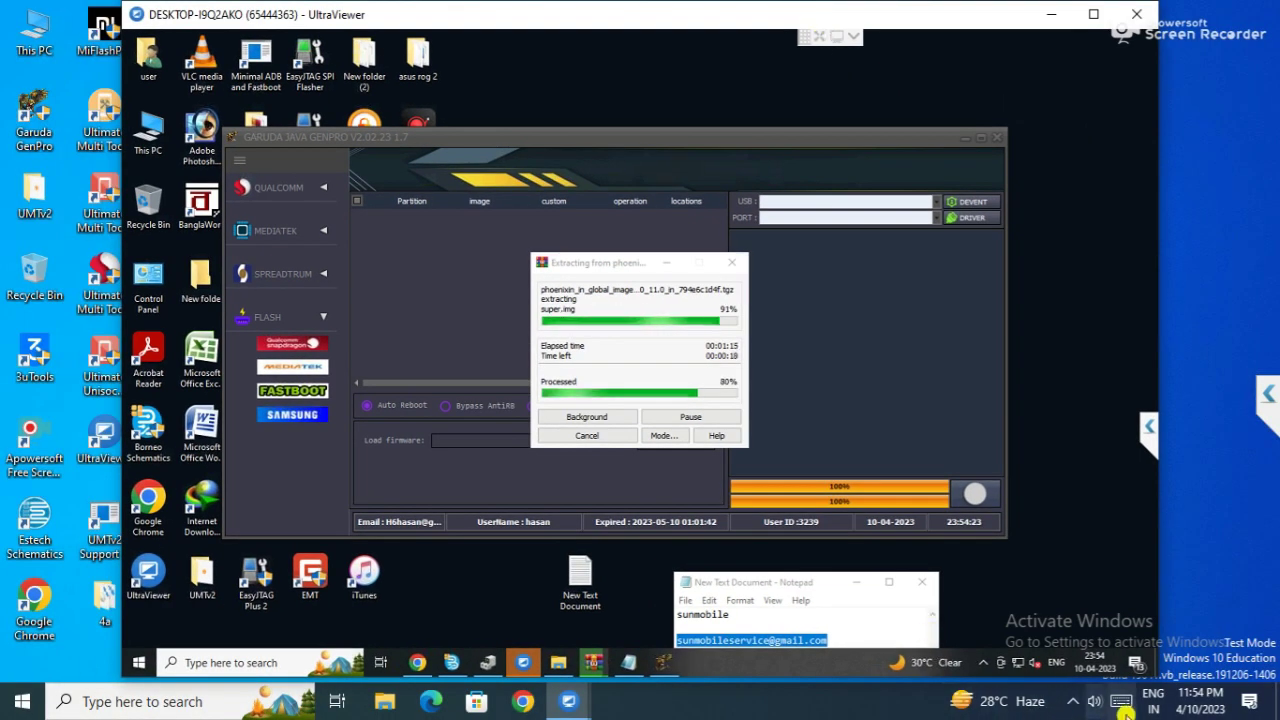
Close the remote news panel and return the UltraViewer session to full screen.
left_click(1073, 701)
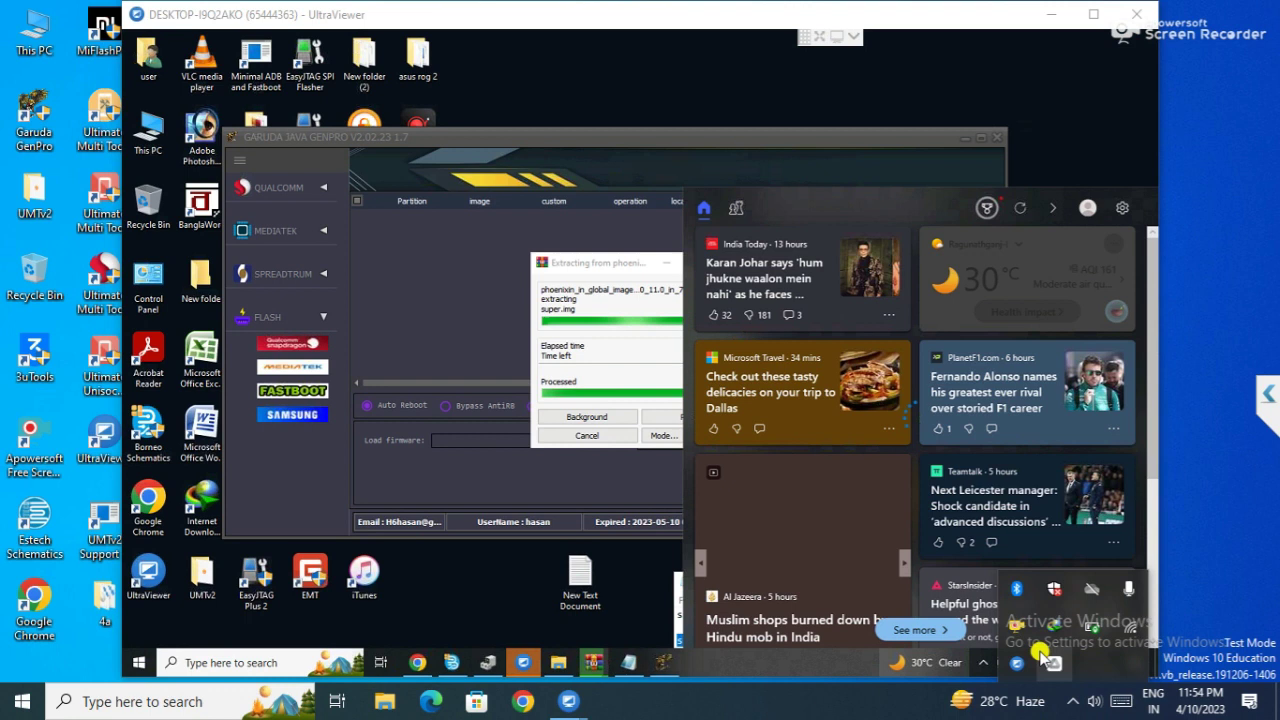
left_click(1063, 197)
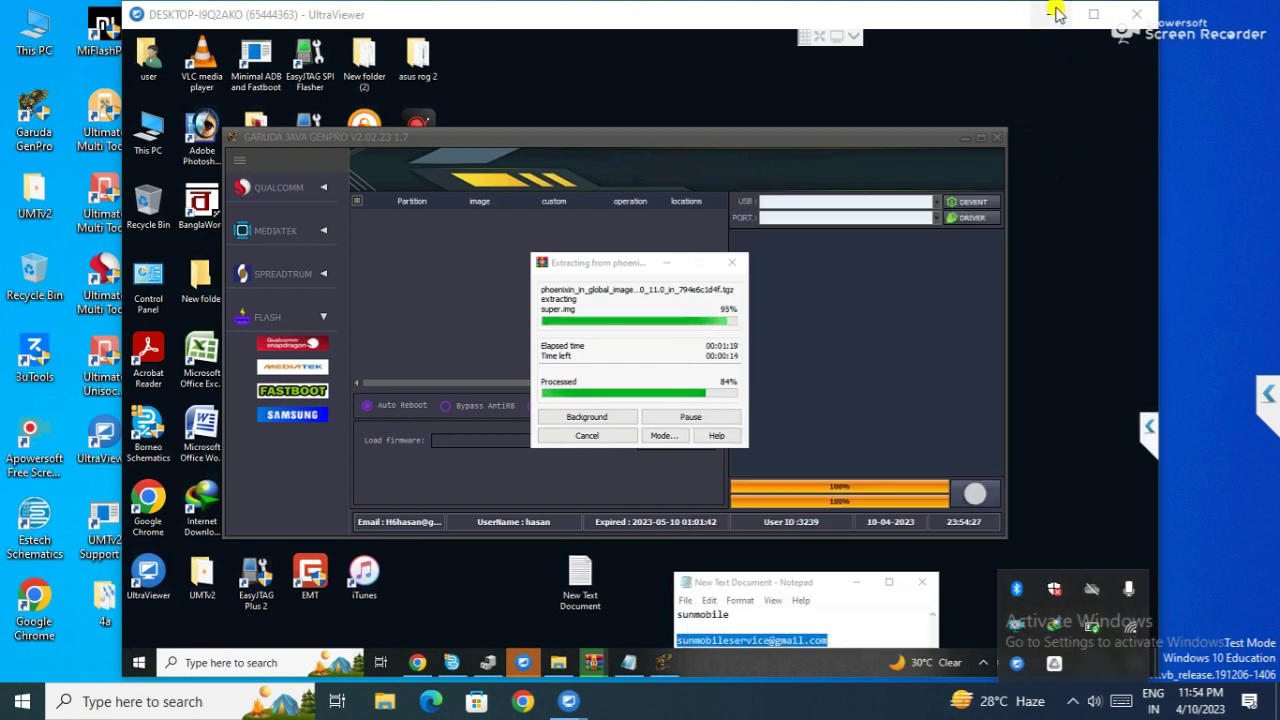
left_click(1093, 14)
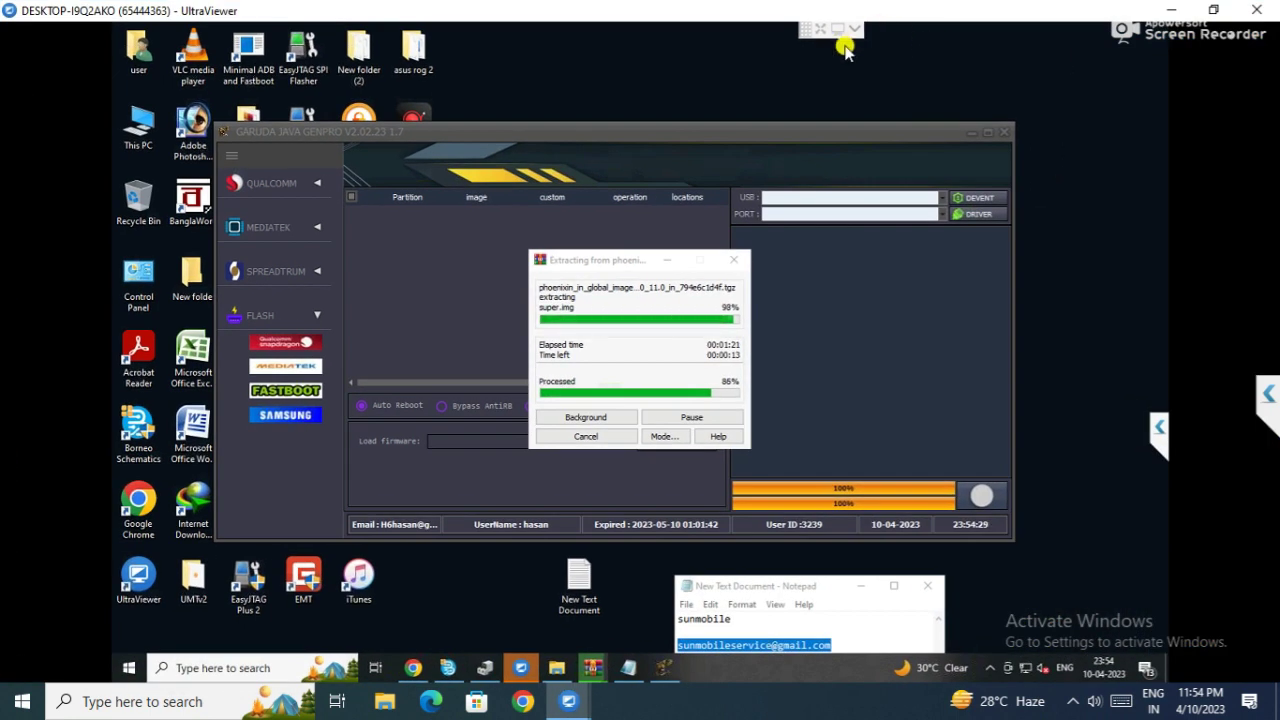
left_click(836, 30)
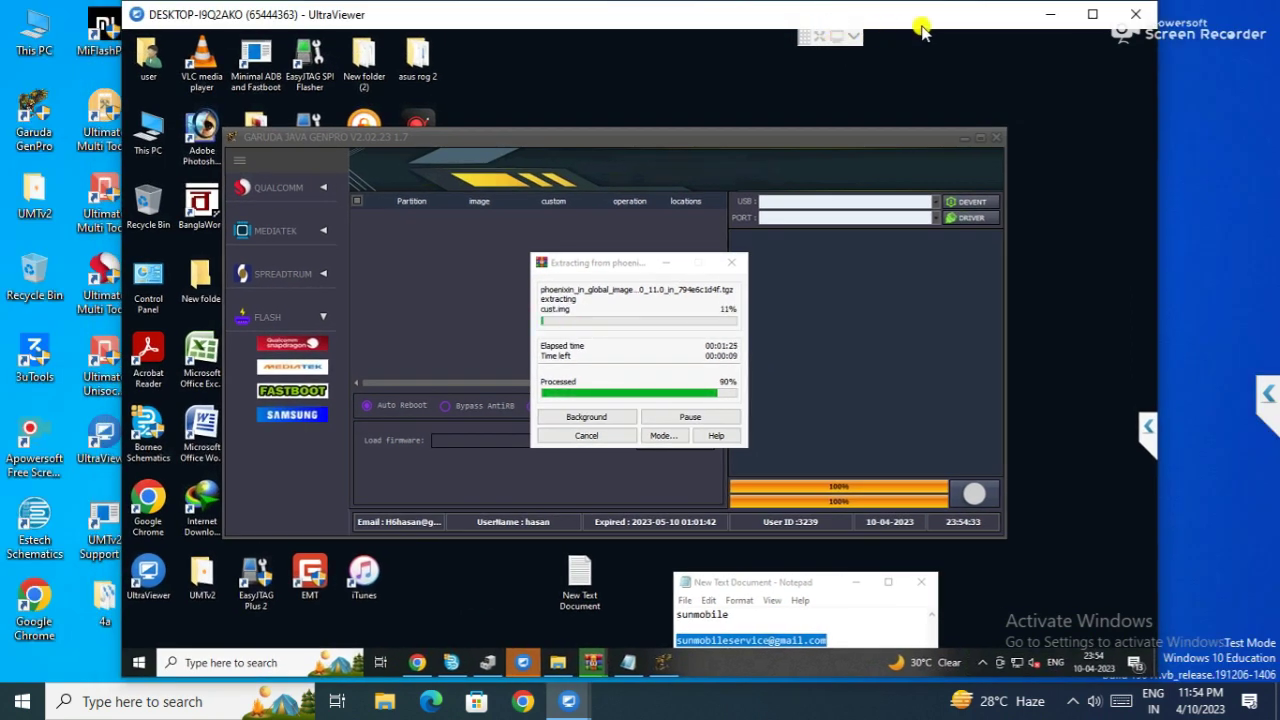
left_click(1097, 17)
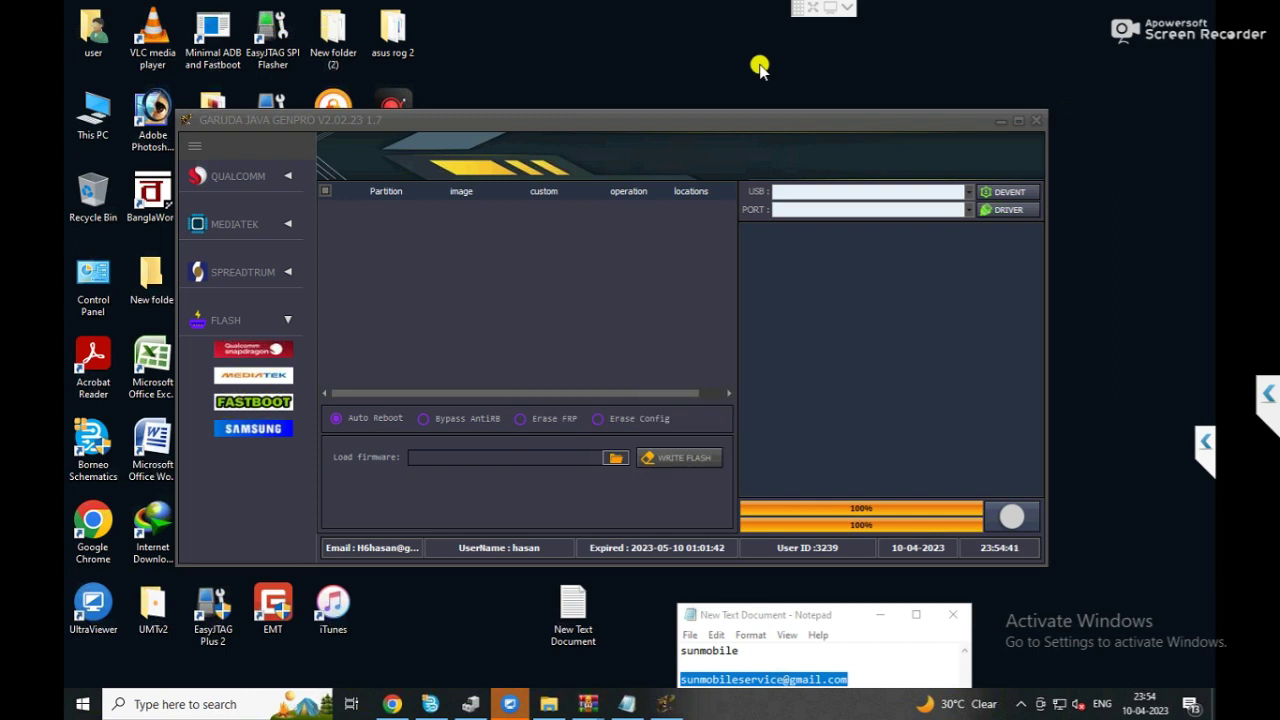
Load flash_all from the extracted phoenixin_in_global_images ROM folder in Downloads.
left_click(622, 458)
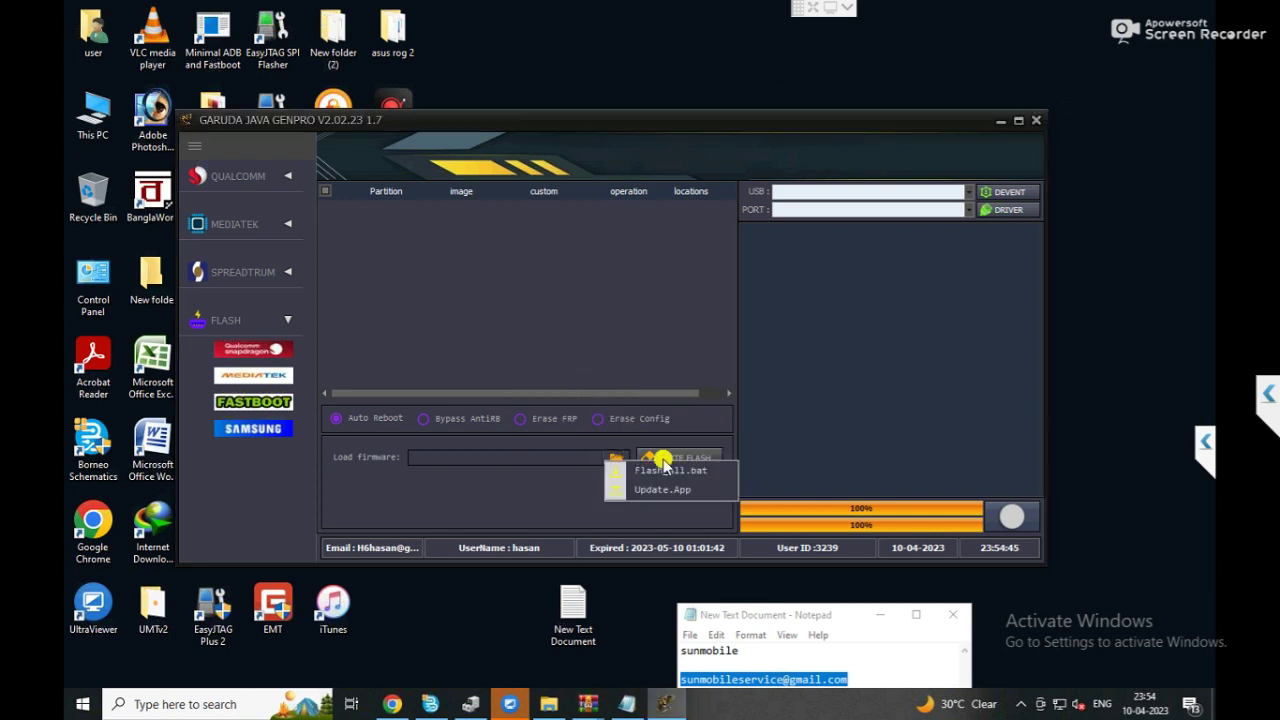
left_click(695, 472)
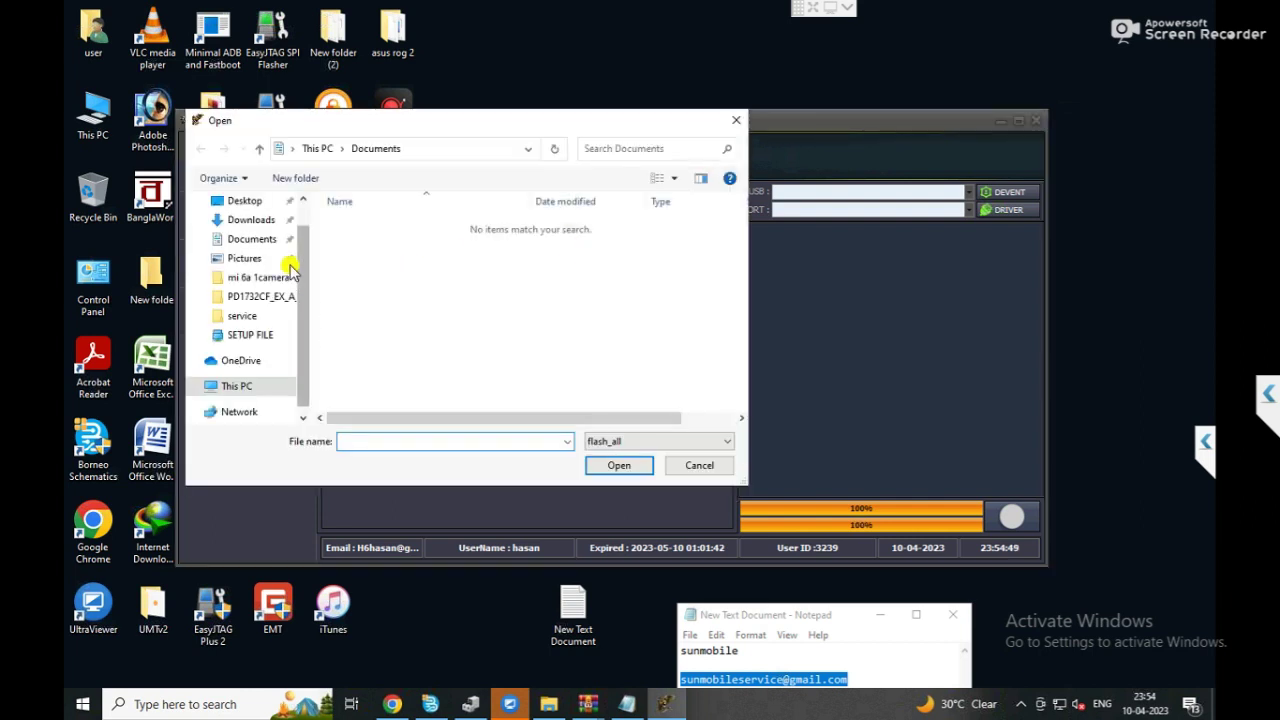
left_click(250, 221)
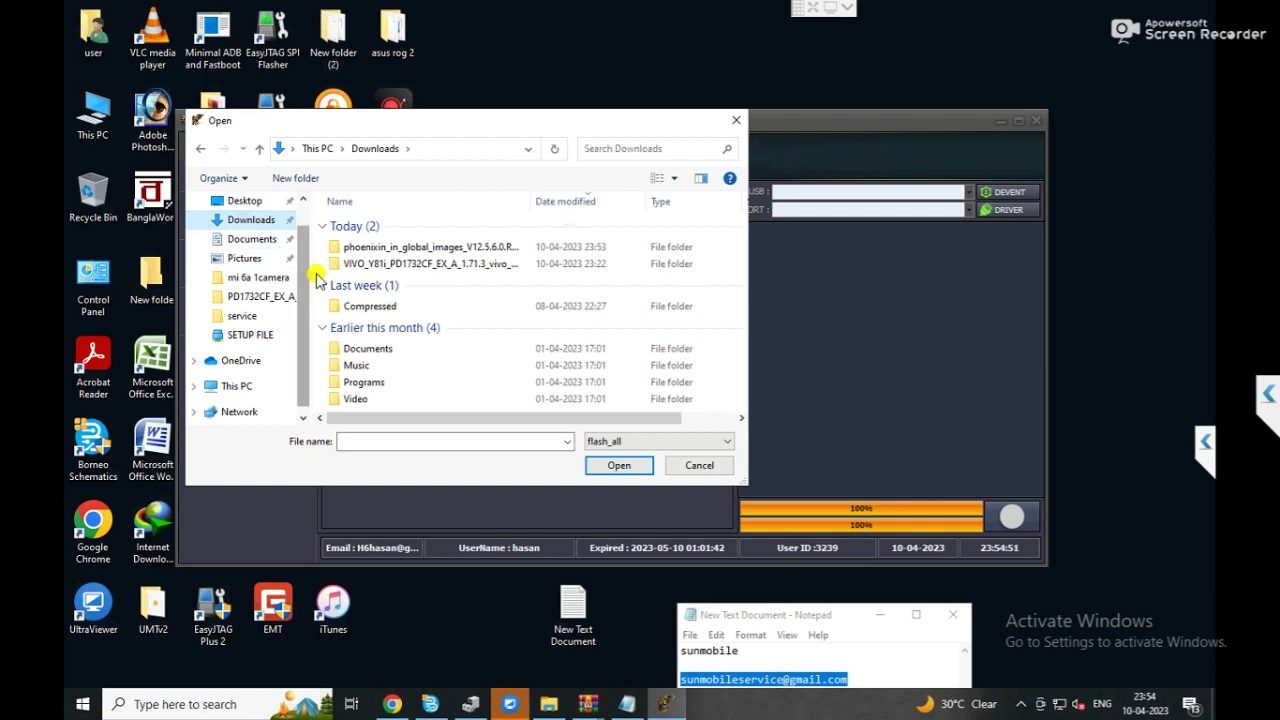
double_click(372, 248)
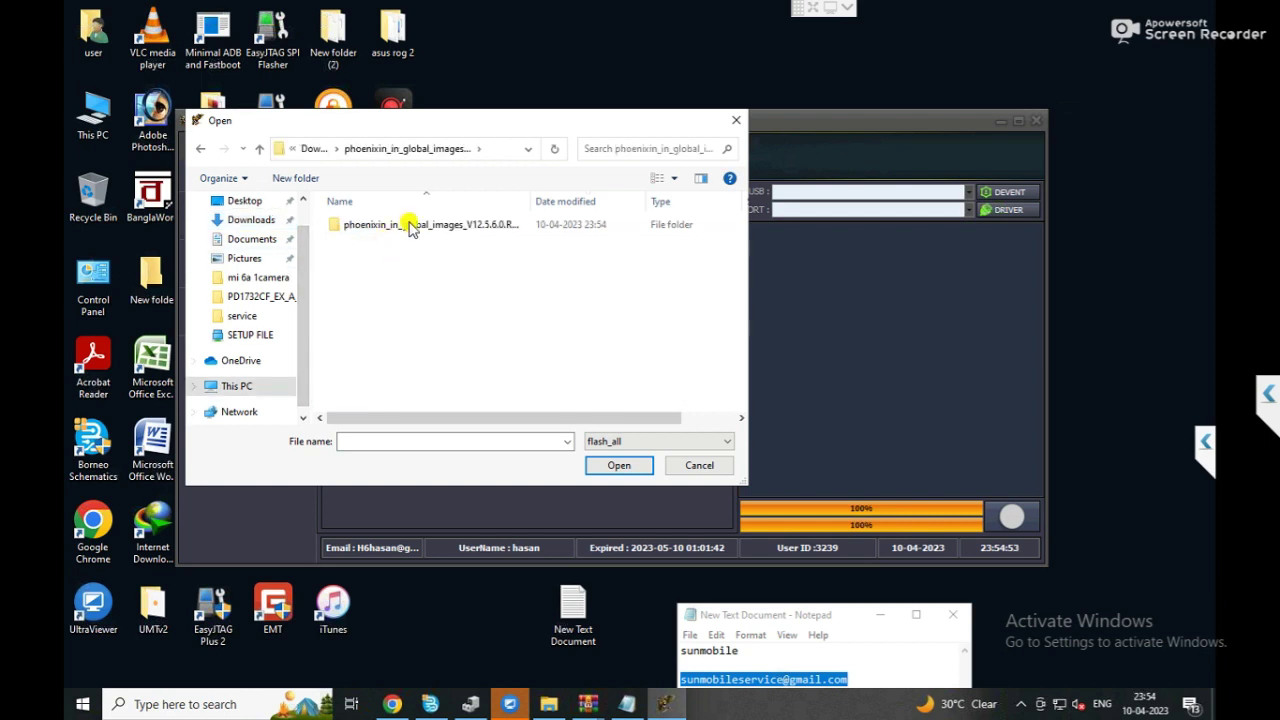
left_click(410, 226)
key("Return")
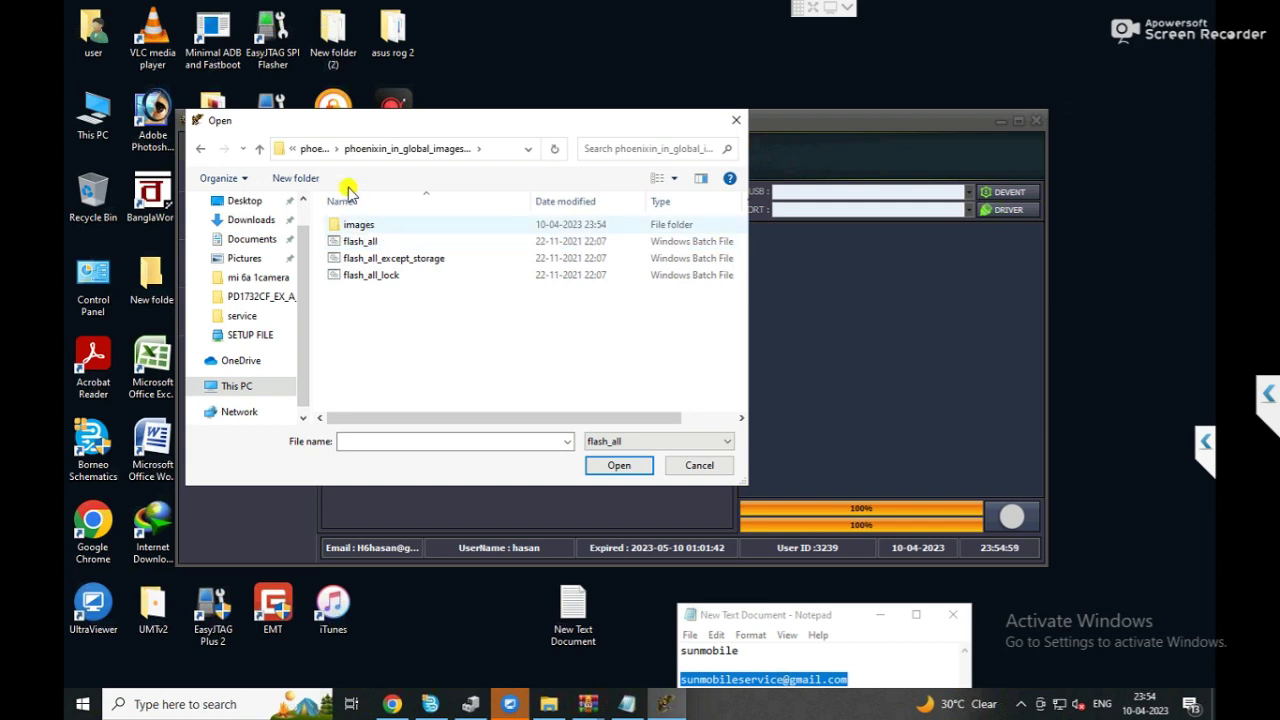
double_click(362, 224)
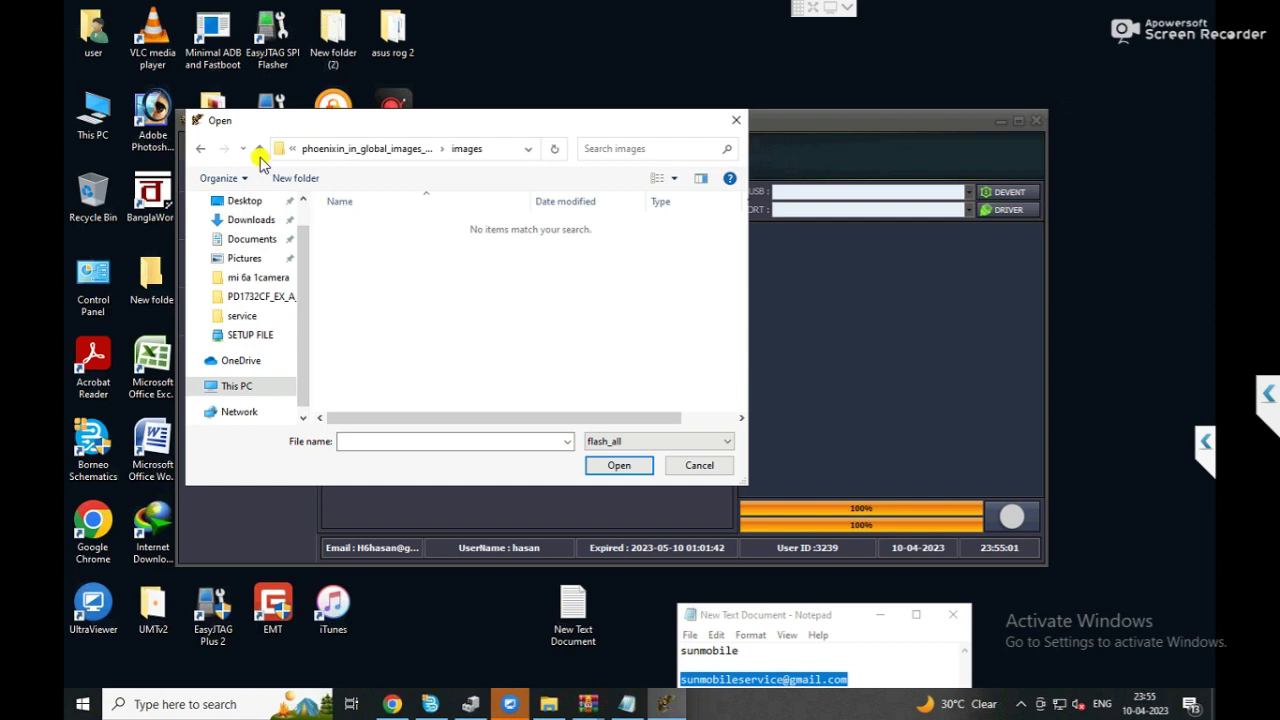
key("BackSpace")
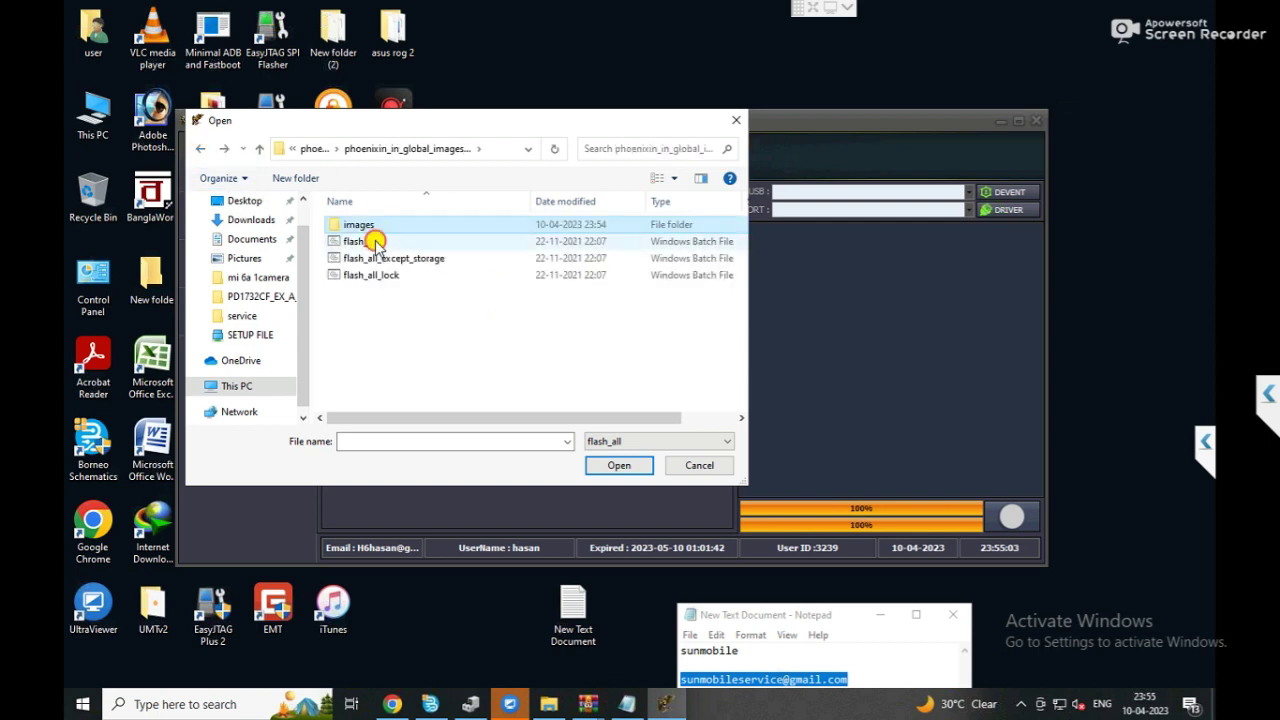
double_click(368, 240)
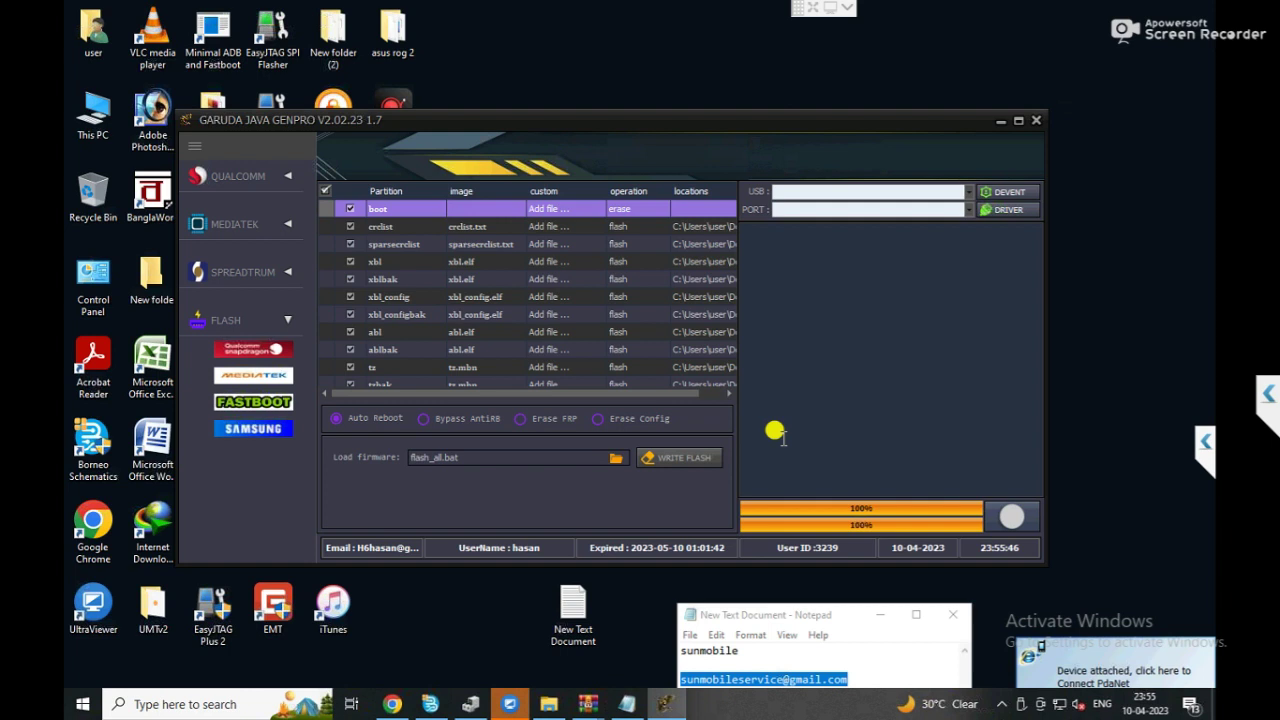
Start WRITE FLASH to flash the connected phone with flash_all.bat.
left_click(676, 458)
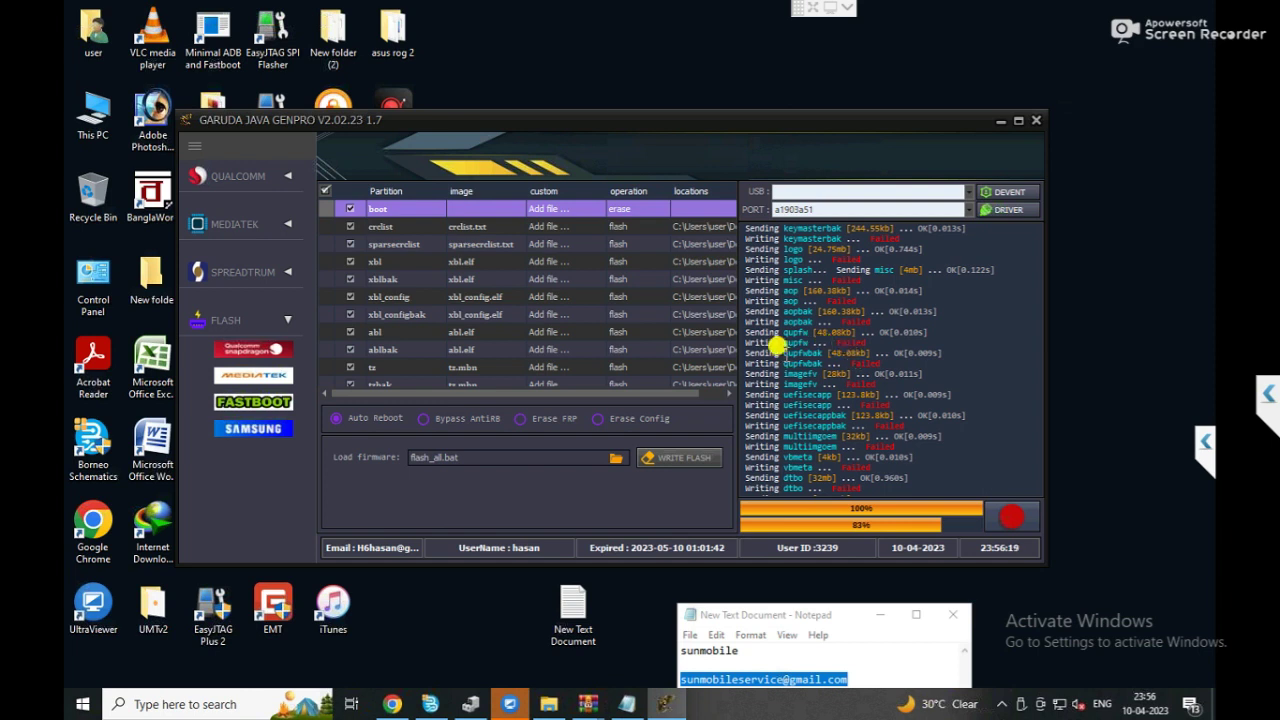
Expand and collapse the Qualcomm, Mi and flash sidebar sections while flashing finishes.
left_click(287, 175)
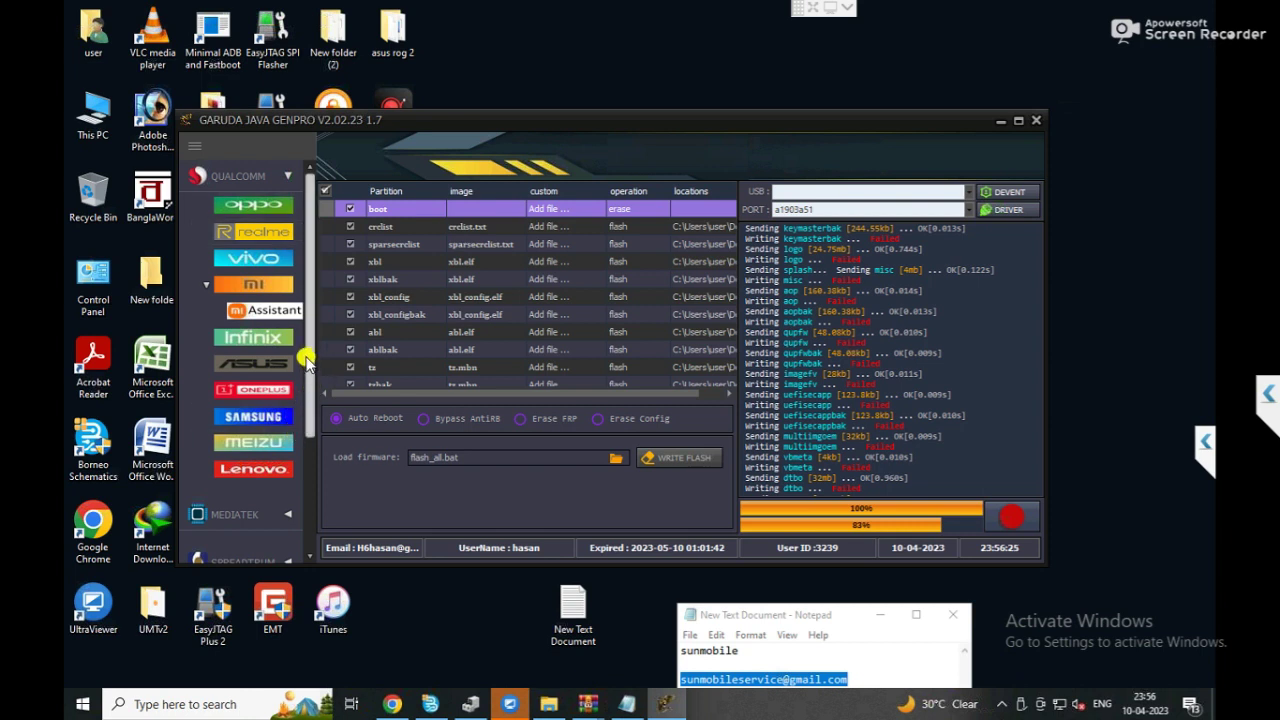
left_click(260, 288)
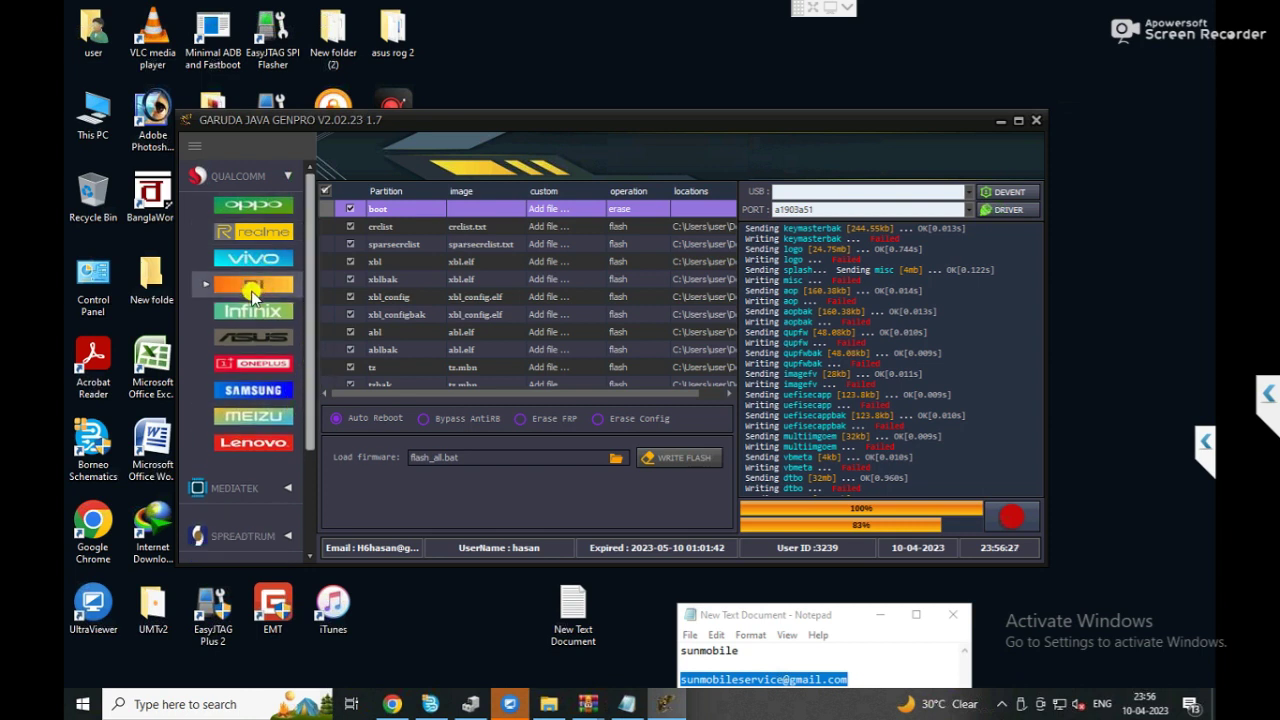
left_click_drag(312, 395, 310, 475)
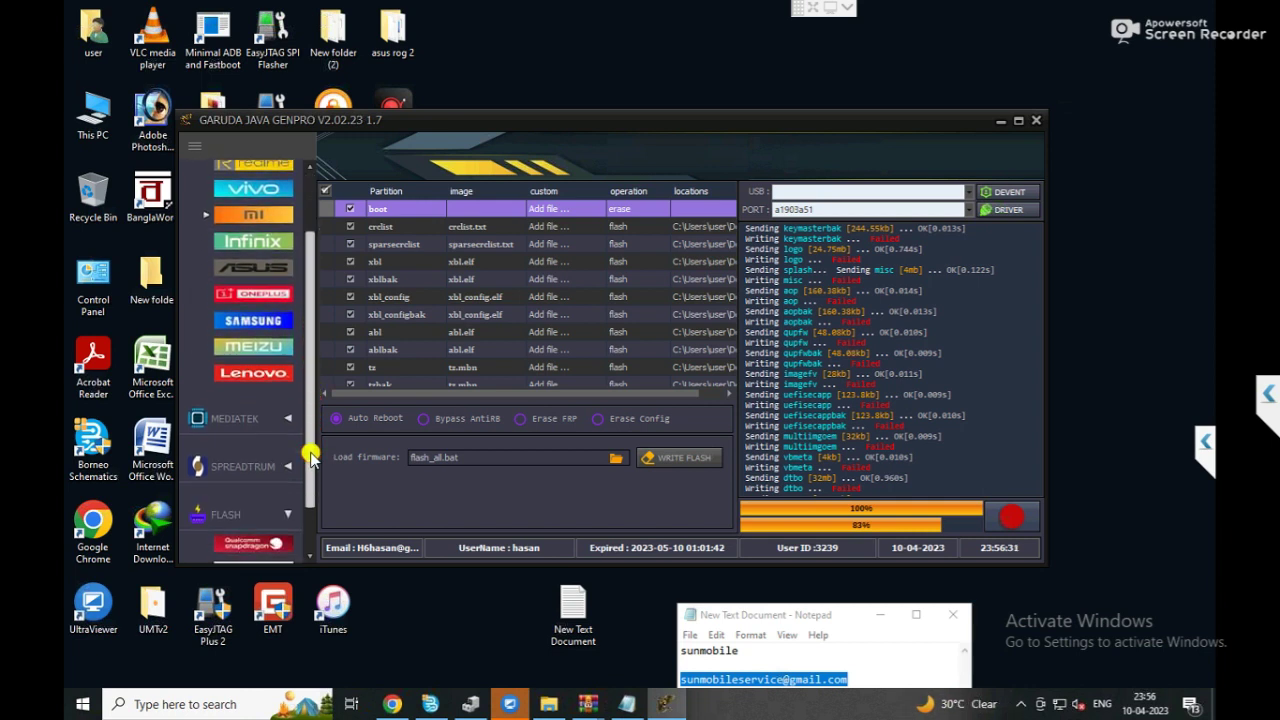
left_click(260, 506)
left_click(260, 507)
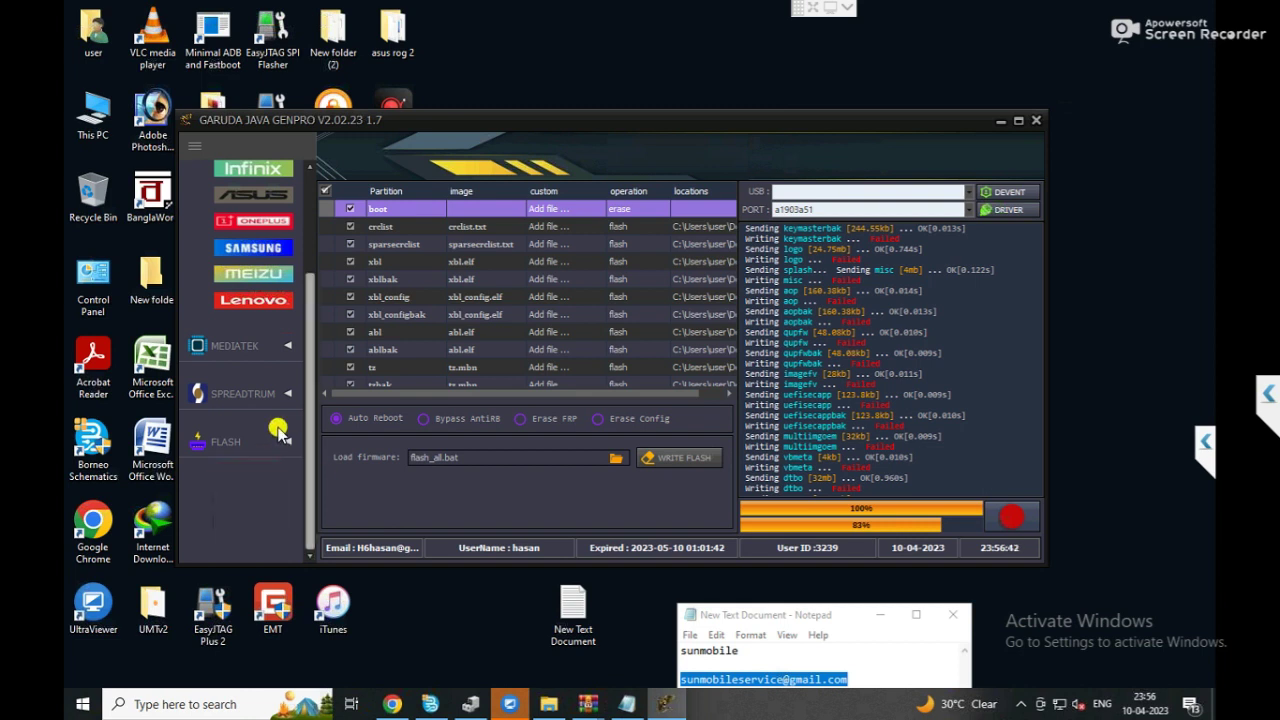
scroll(278, 430, "up", 2)
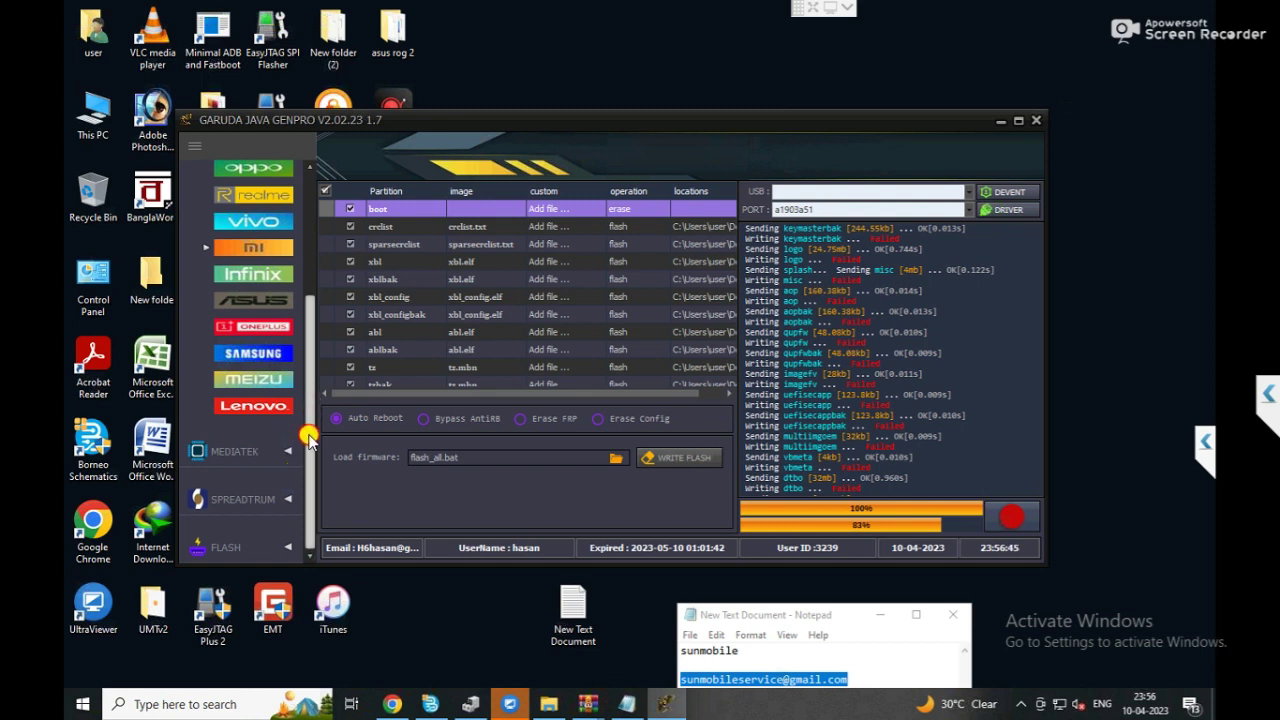
left_click(273, 547)
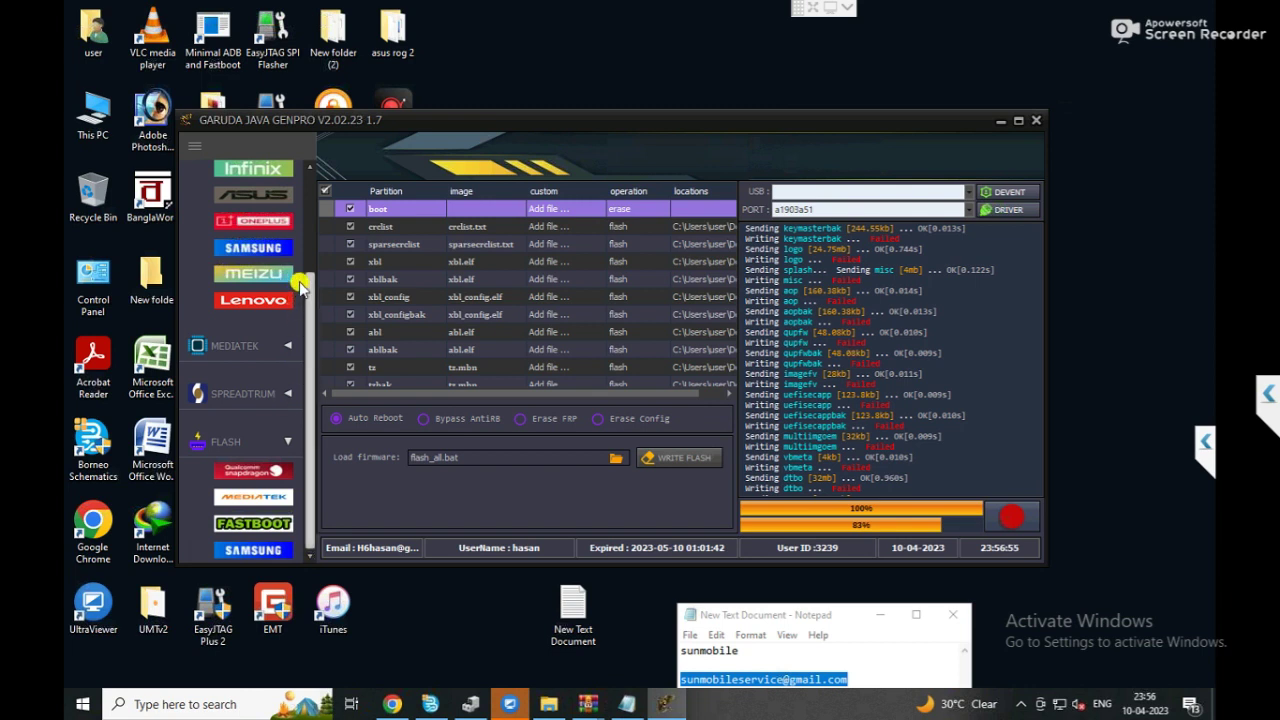
scroll(300, 287, "up", 3)
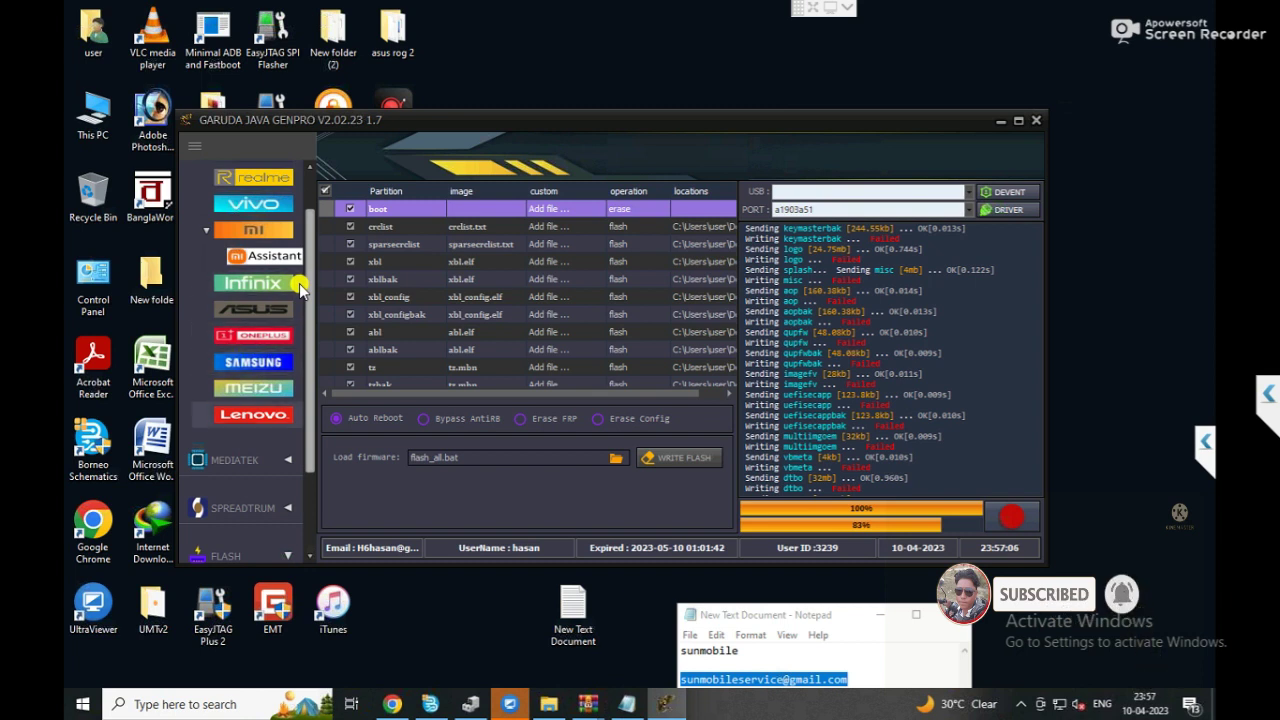
scroll(299, 283, "down", 2)
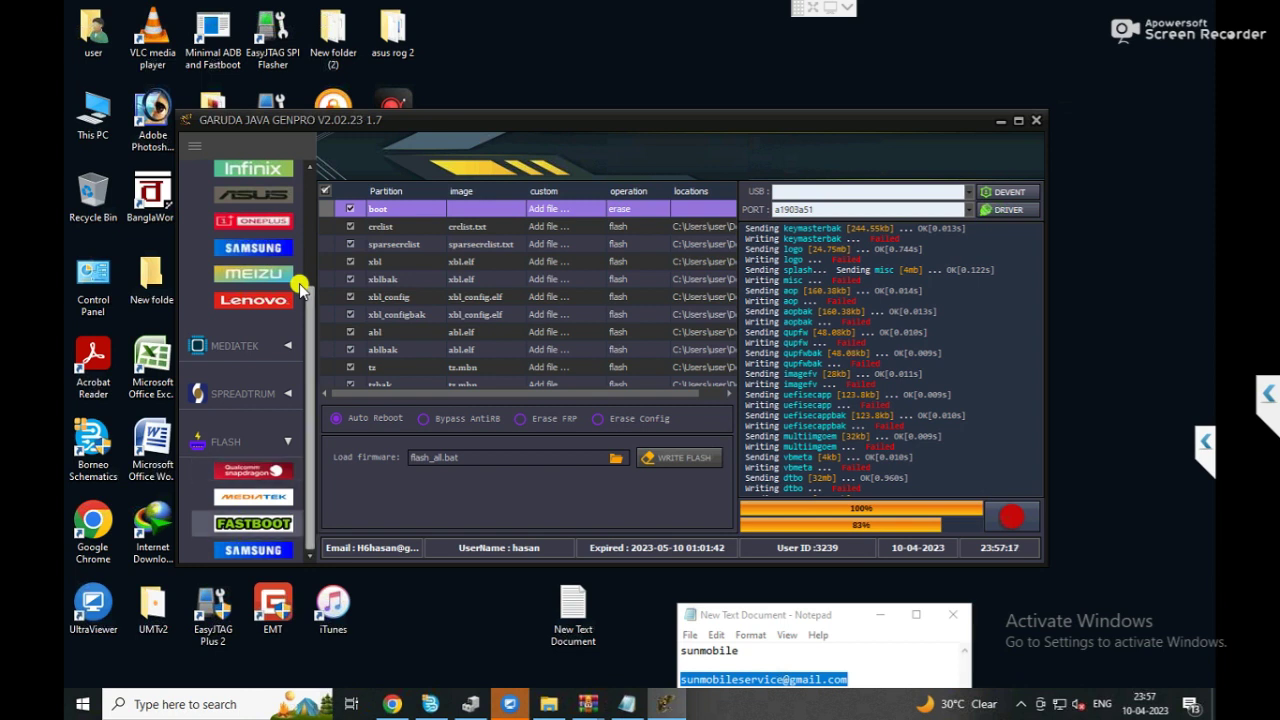
left_click(285, 440)
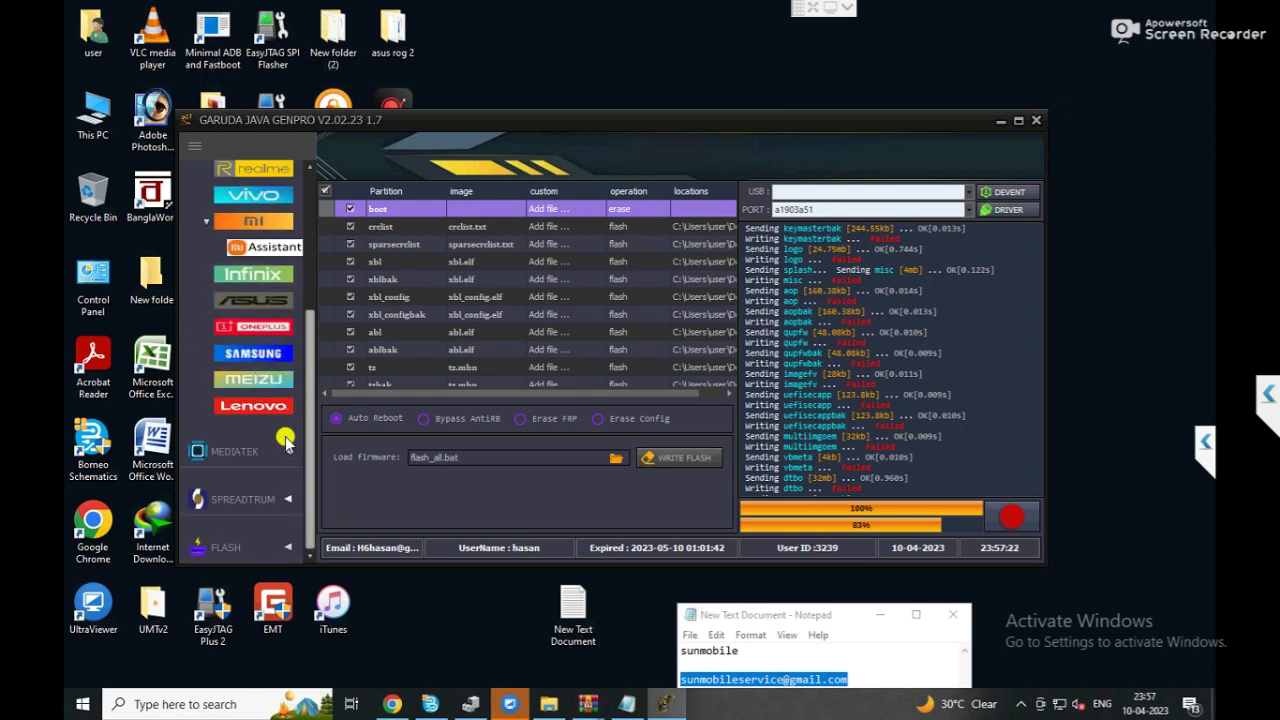
left_click(286, 548)
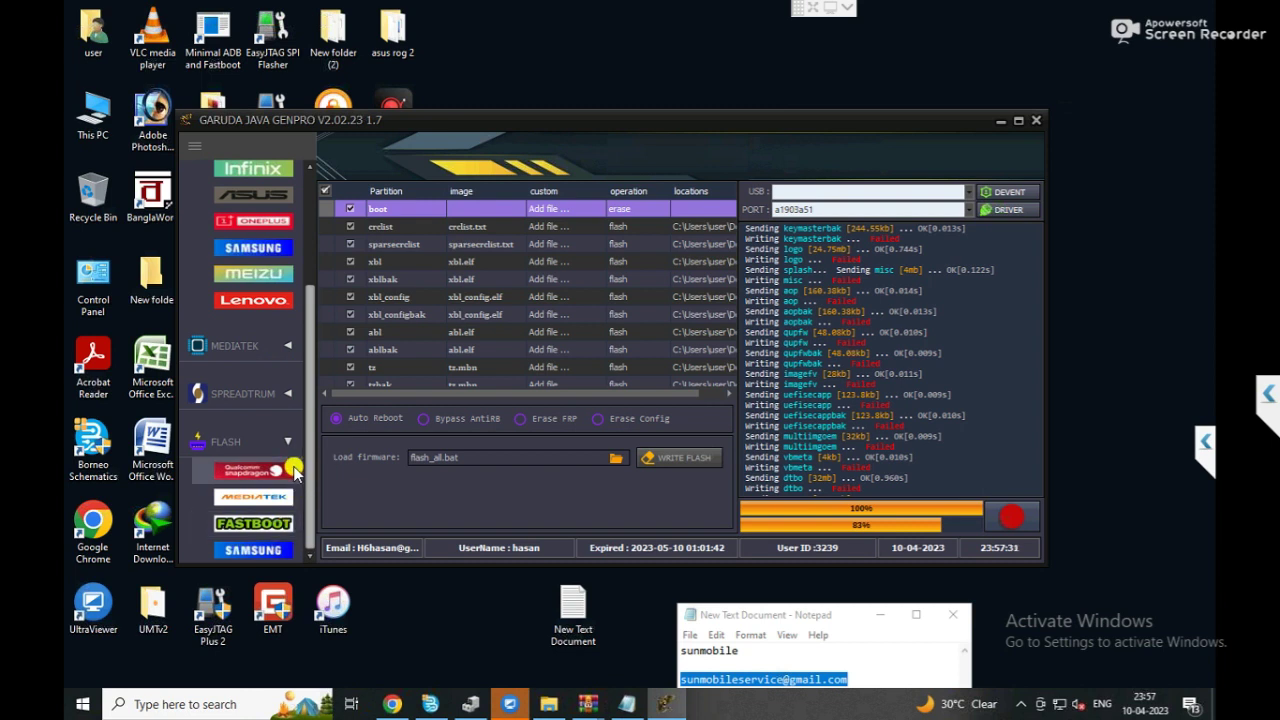
Collapse the sidebar to compact icons and switch to the Qualcomm tools showing Oppo models.
left_click(192, 146)
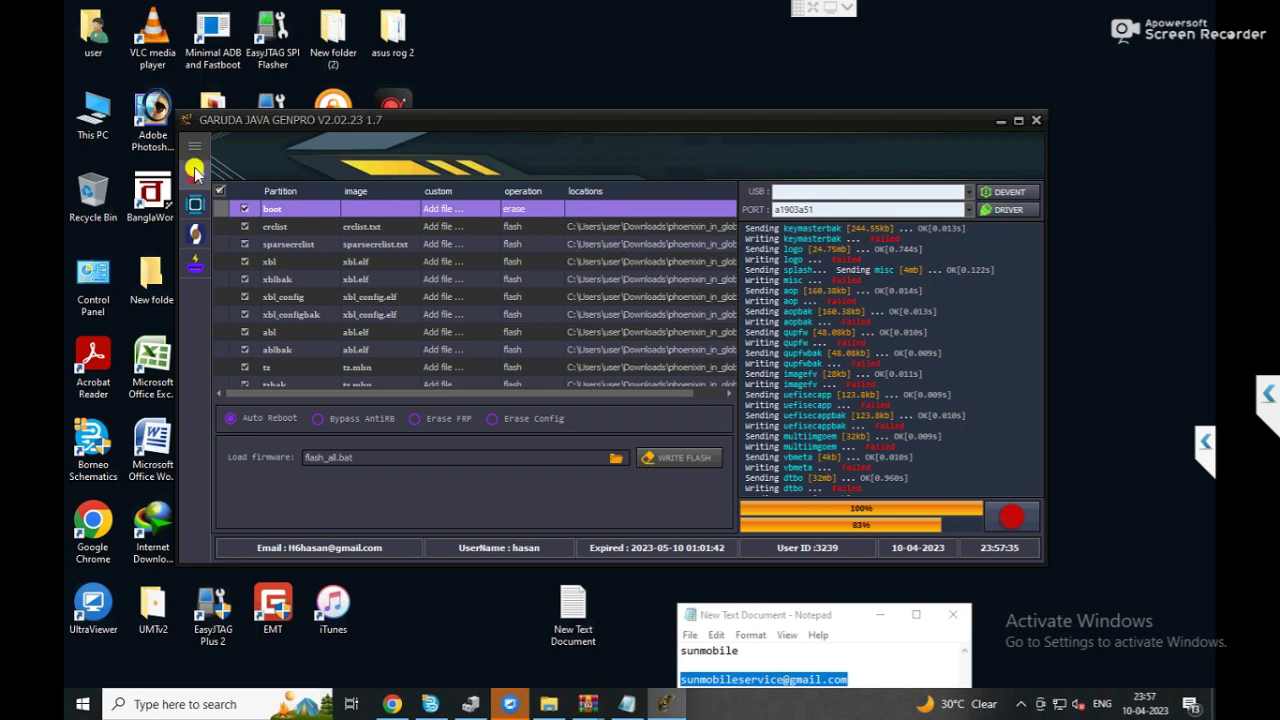
left_click(193, 268)
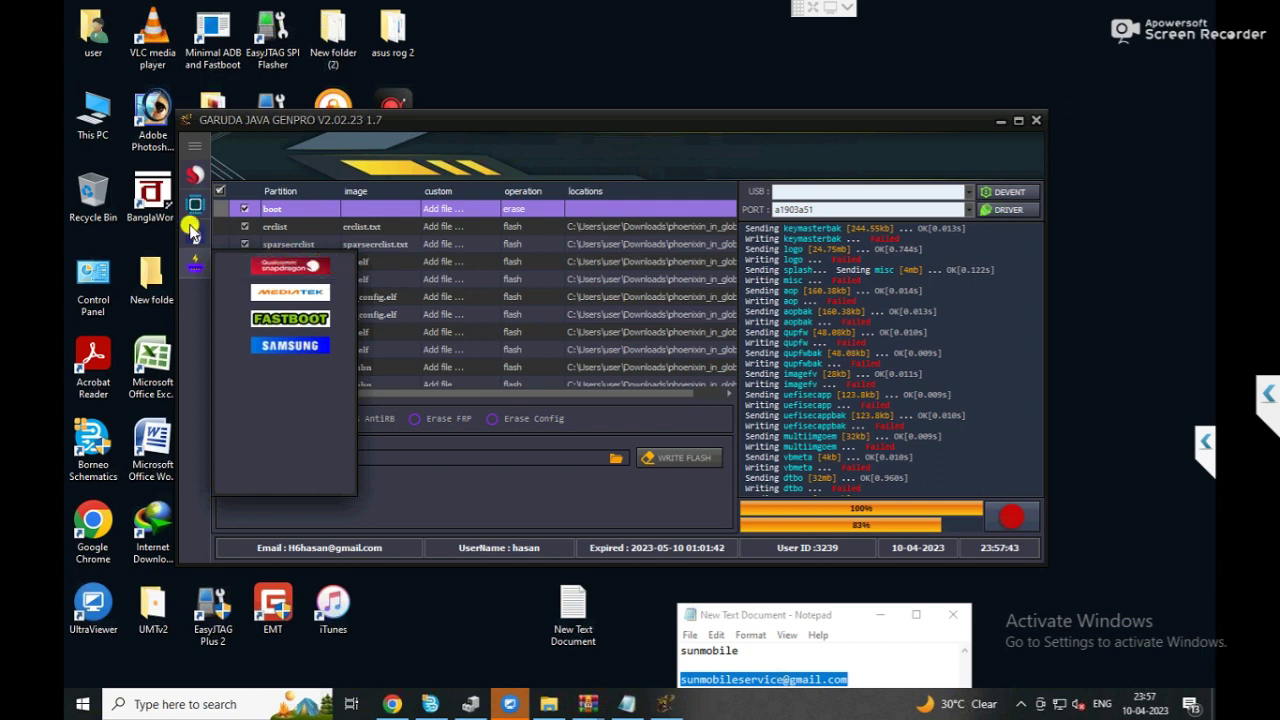
mouse_move(197, 212)
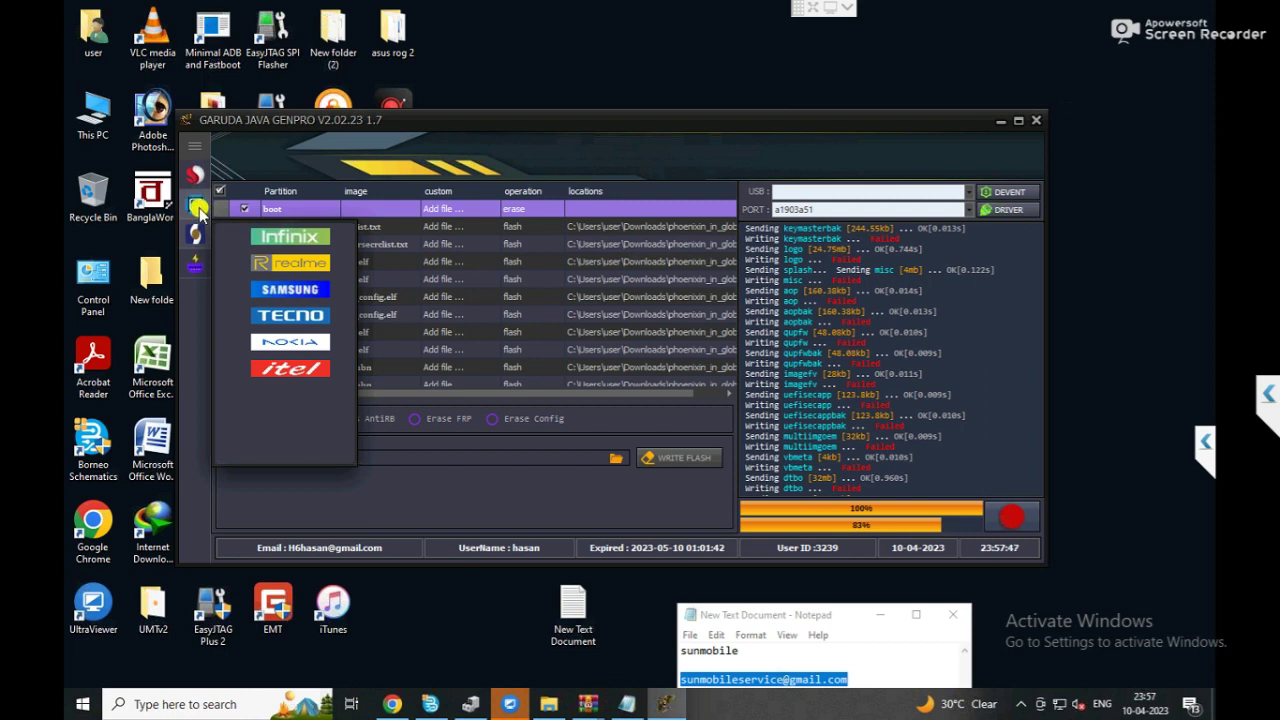
left_click(197, 208)
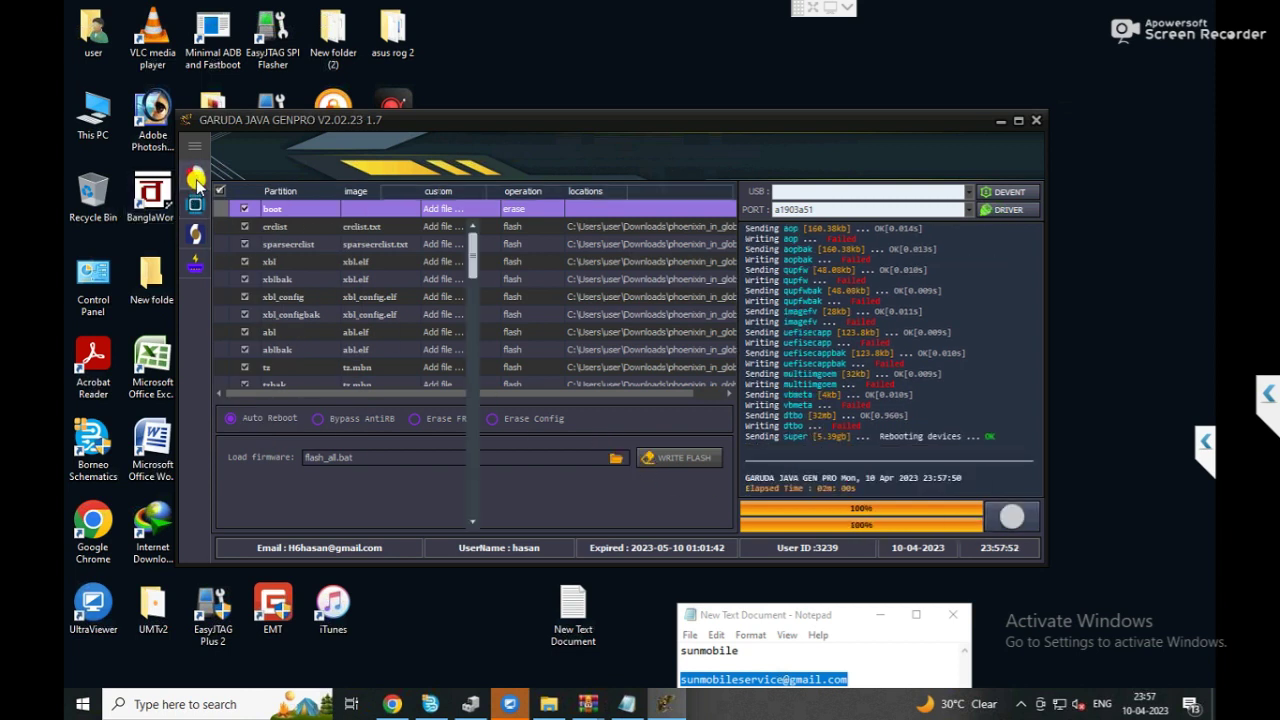
left_click(197, 180)
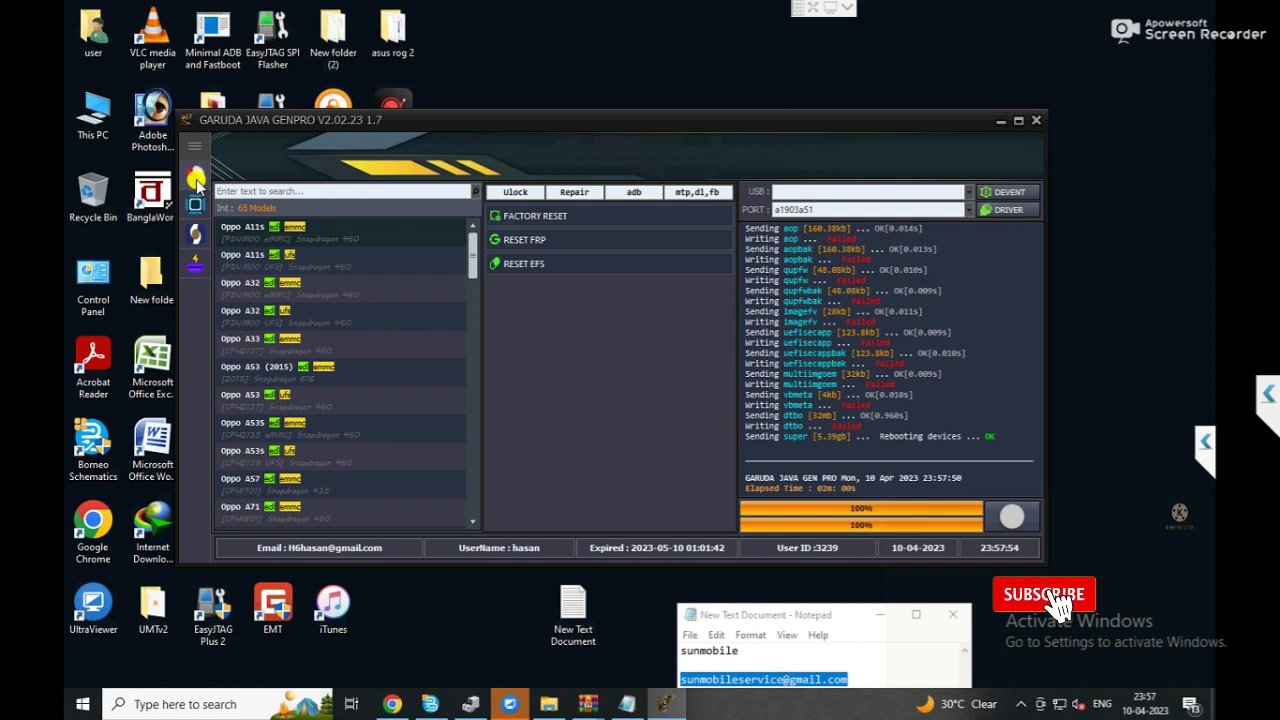
Pick the Mi brand under Qualcomm to list Xiaomi models with Mi Cloud and bootloader unlock tools.
mouse_move(197, 180)
left_click(305, 258)
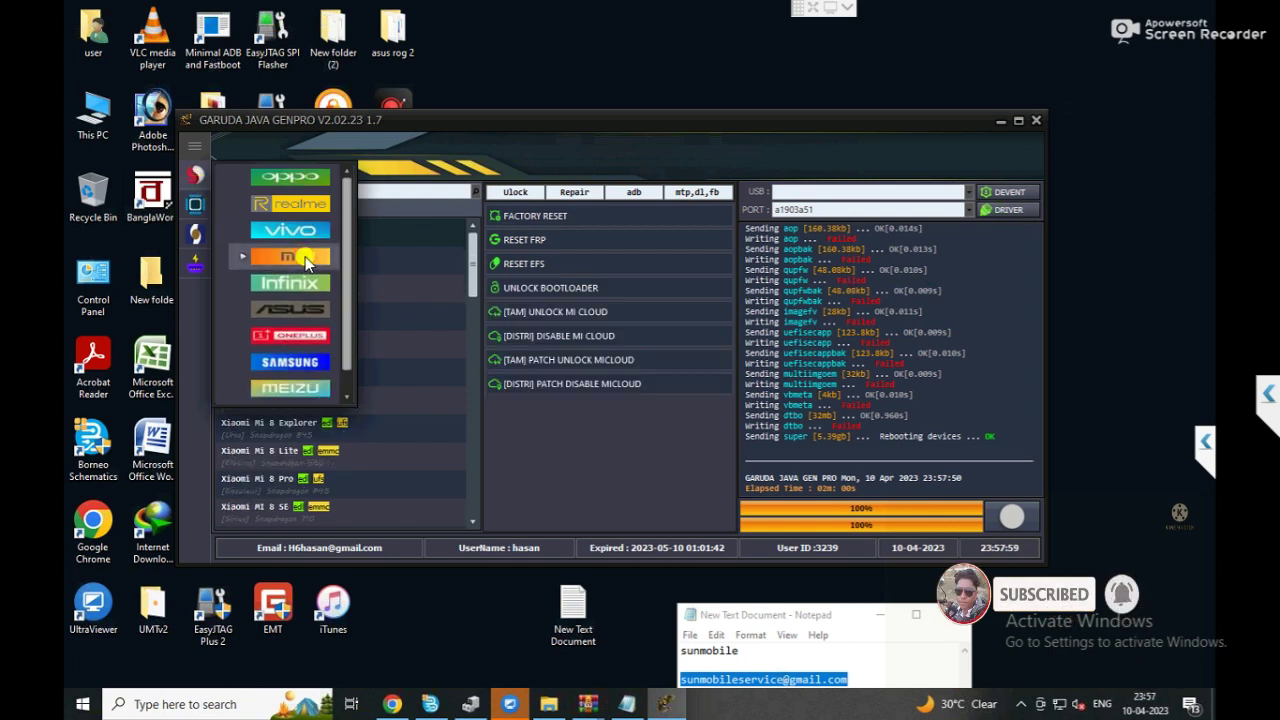